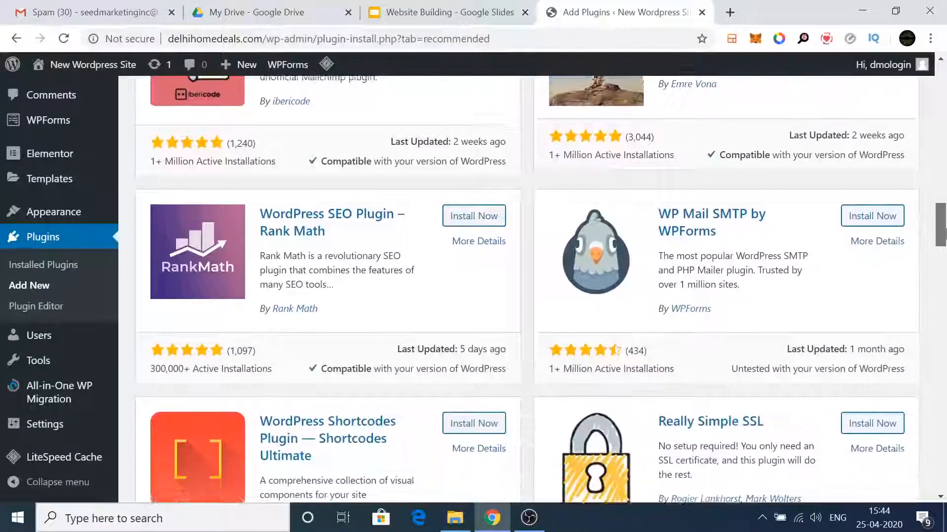
# Search the plugin directory for woocommerce and activate the WooCommerce plugin
pyautogui.moveTo(944, 238); pyautogui.dragTo(944, 69)
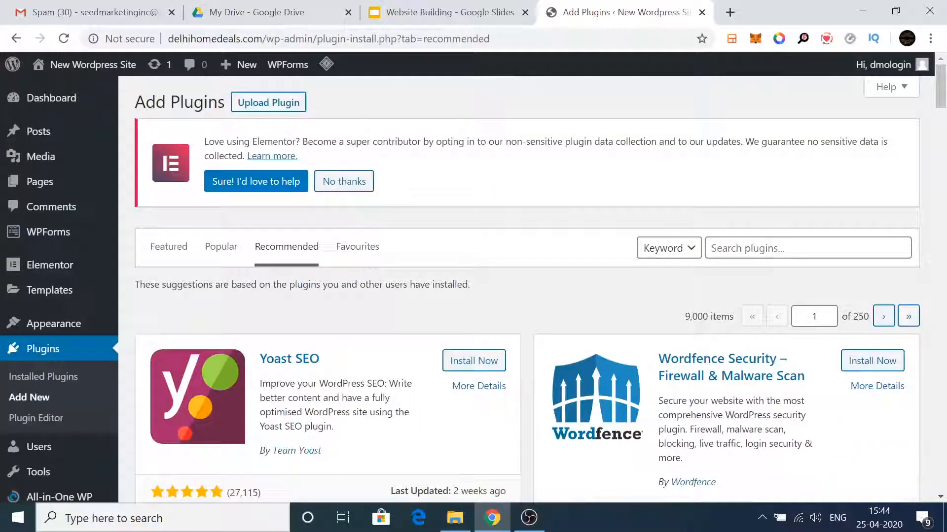
pyautogui.click(759, 249)
pyautogui.write('wooco')
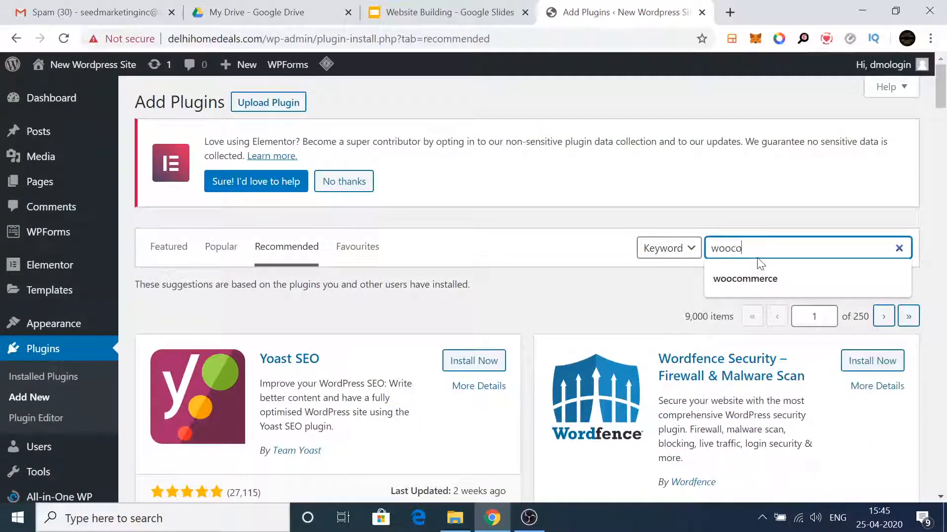
pyautogui.write('mmerce')
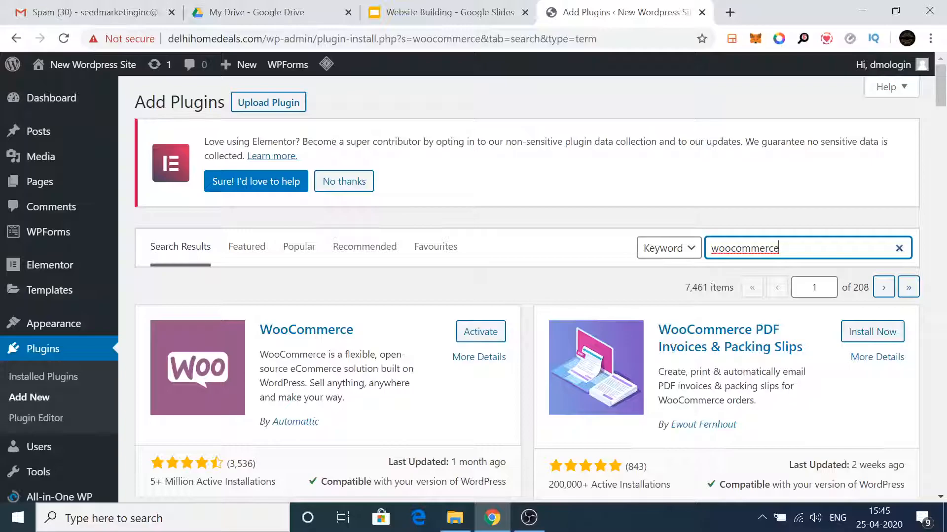
pyautogui.scroll(-3, 241, 355)
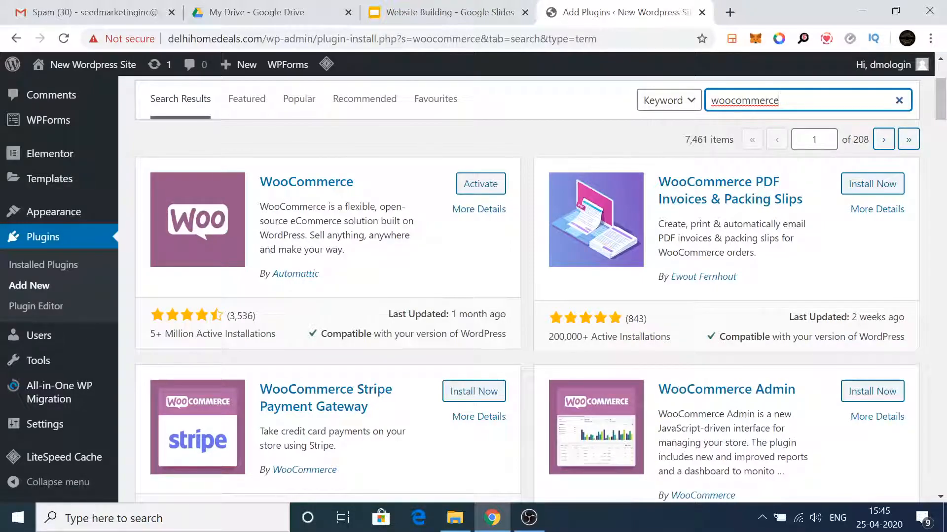
pyautogui.click(482, 190)
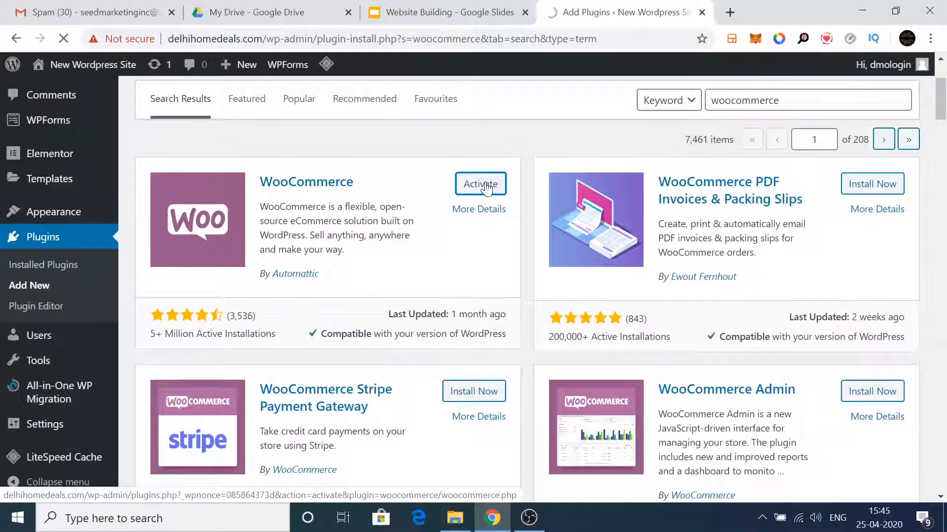
pyautogui.click(483, 186)
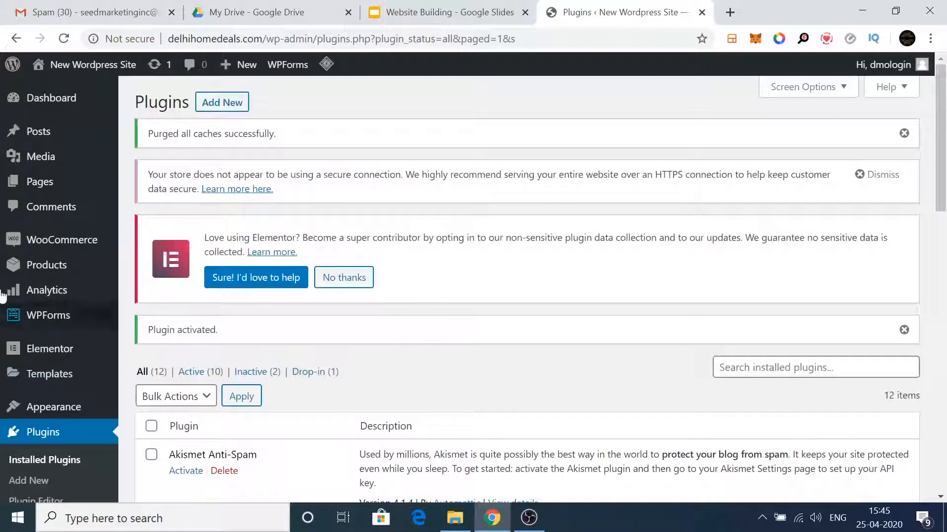
# Look over the new WooCommerce, Products and Analytics admin entries and open the WooCommerce dashboard
pyautogui.moveTo(74, 240)
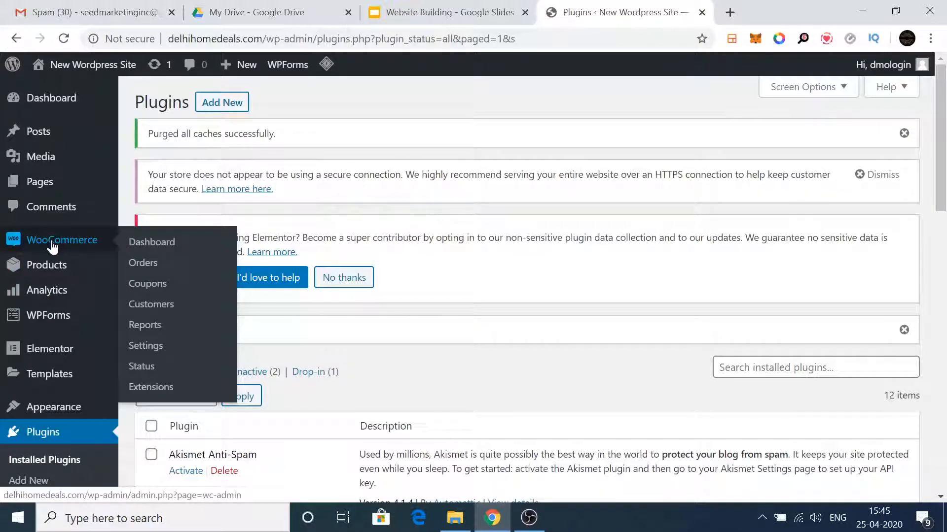
pyautogui.moveTo(51, 271)
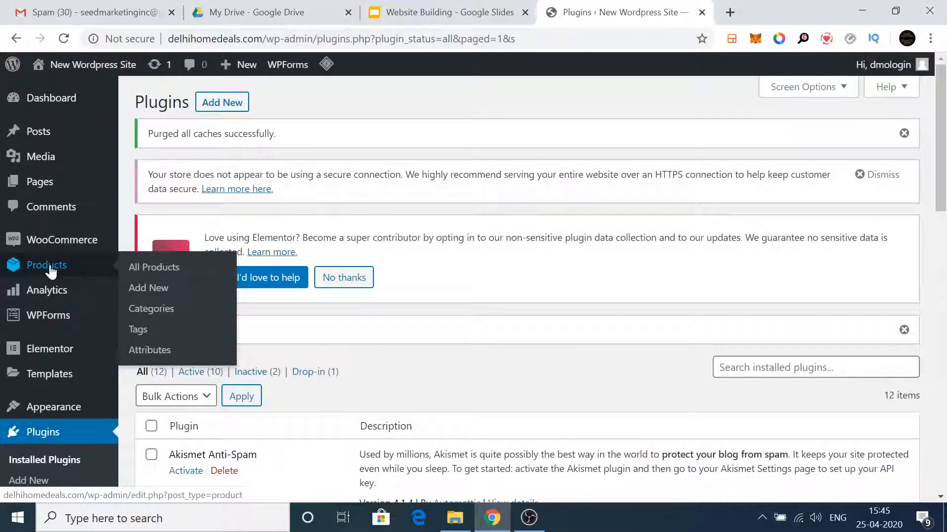
pyautogui.moveTo(51, 296)
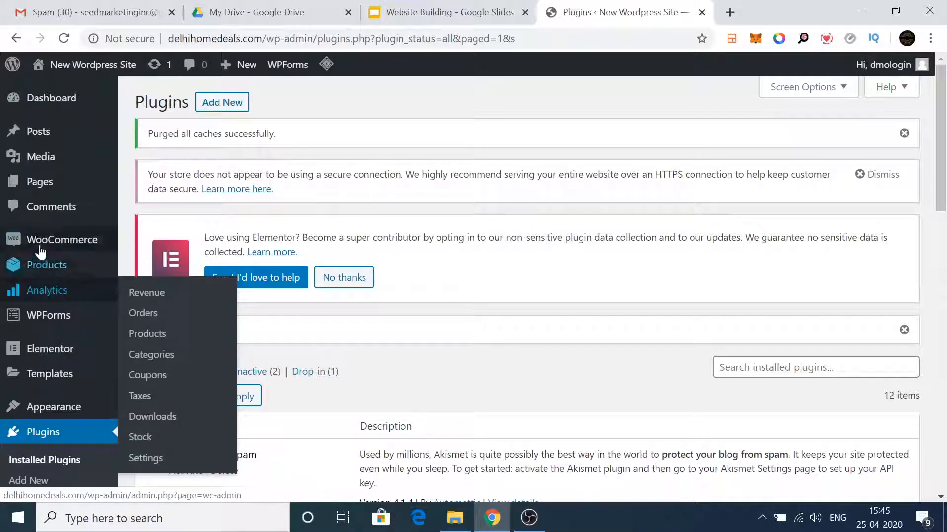
pyautogui.moveTo(42, 247)
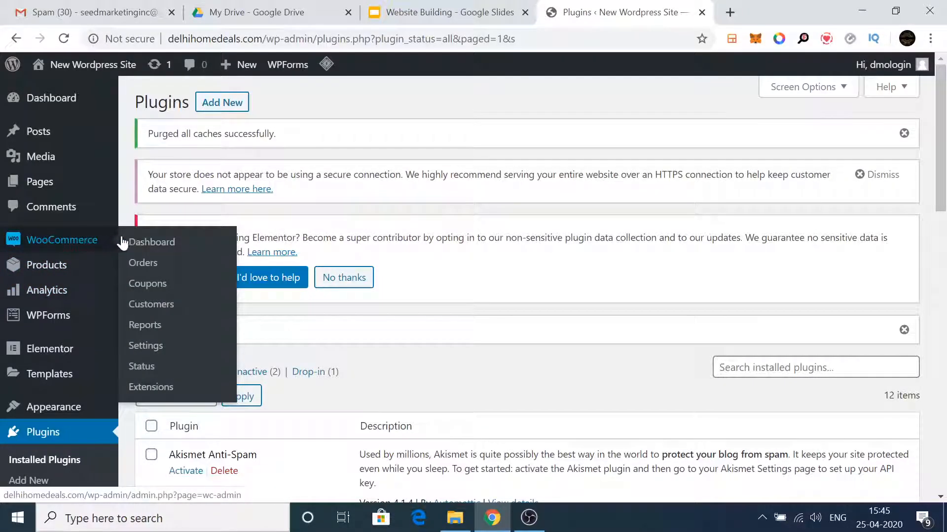
pyautogui.click(141, 244)
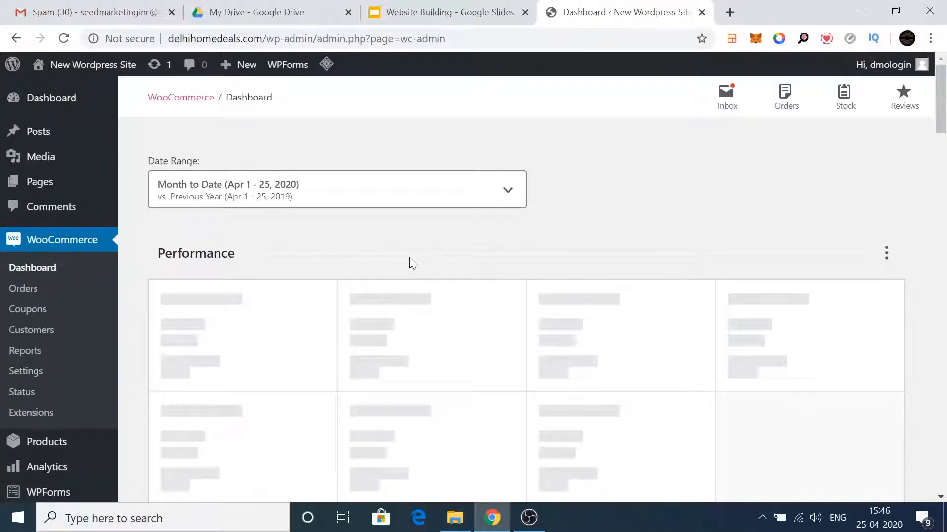
# Examine the performance figures and the sales, orders, items sold and returns charts on the WooCommerce dashboard
pyautogui.scroll(-8, 404, 263)
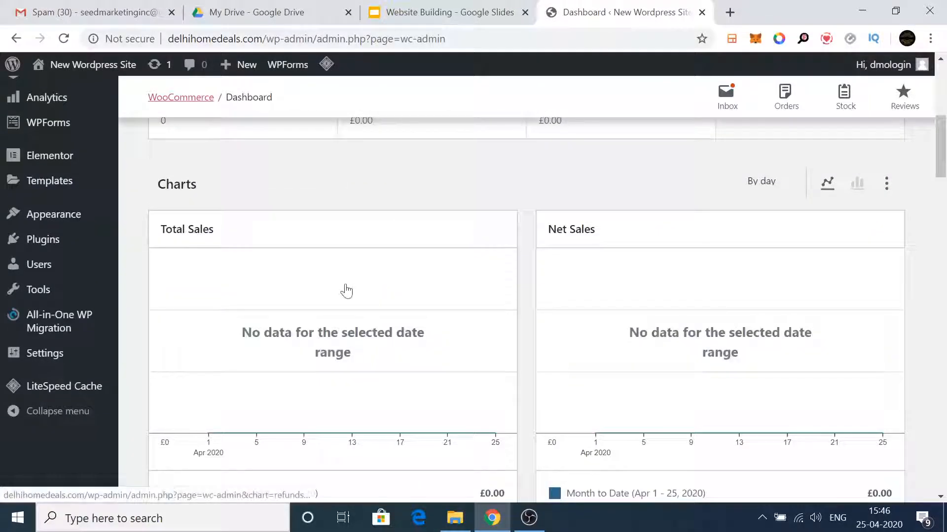
pyautogui.scroll(-2, 353, 286)
pyautogui.scroll(-2, 543, 267)
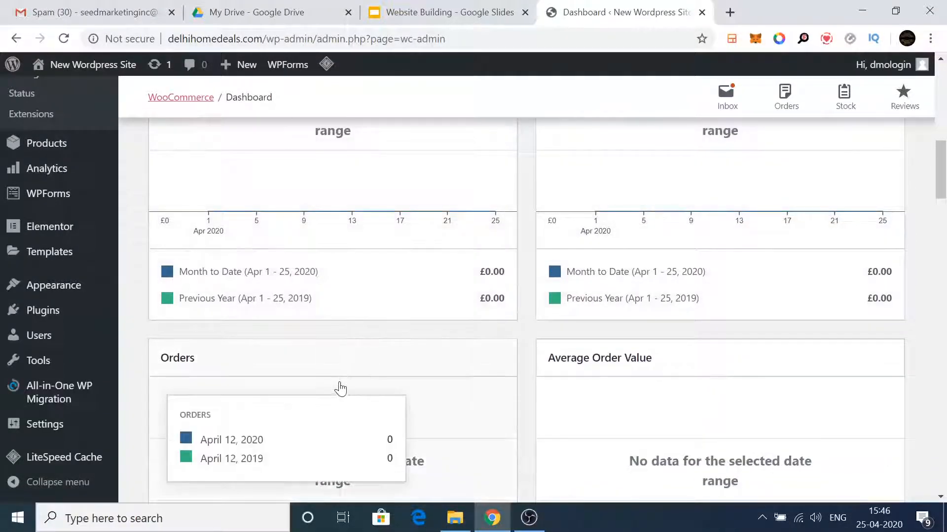
pyautogui.scroll(-4, 339, 388)
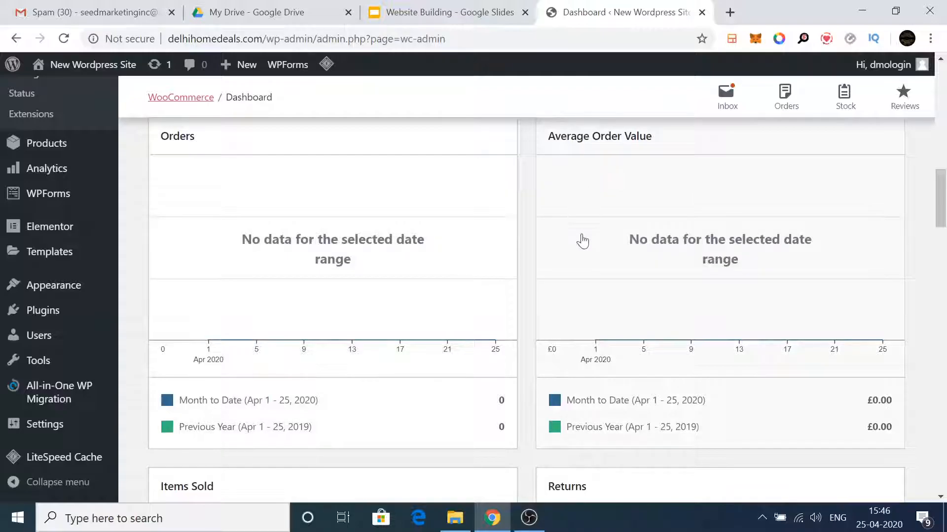
pyautogui.scroll(-1, 306, 352)
pyautogui.scroll(2, 305, 353)
pyautogui.scroll(-2, 275, 437)
pyautogui.scroll(-2, 276, 437)
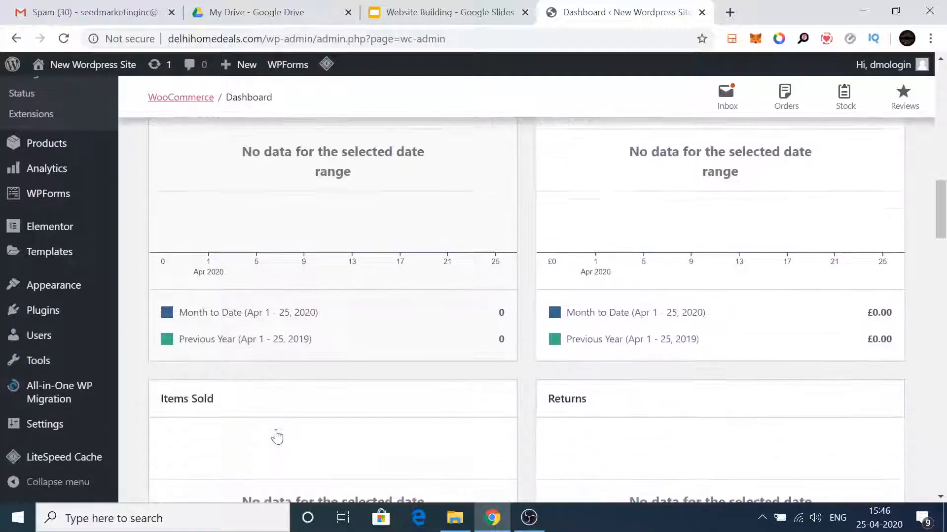
pyautogui.scroll(-3, 630, 361)
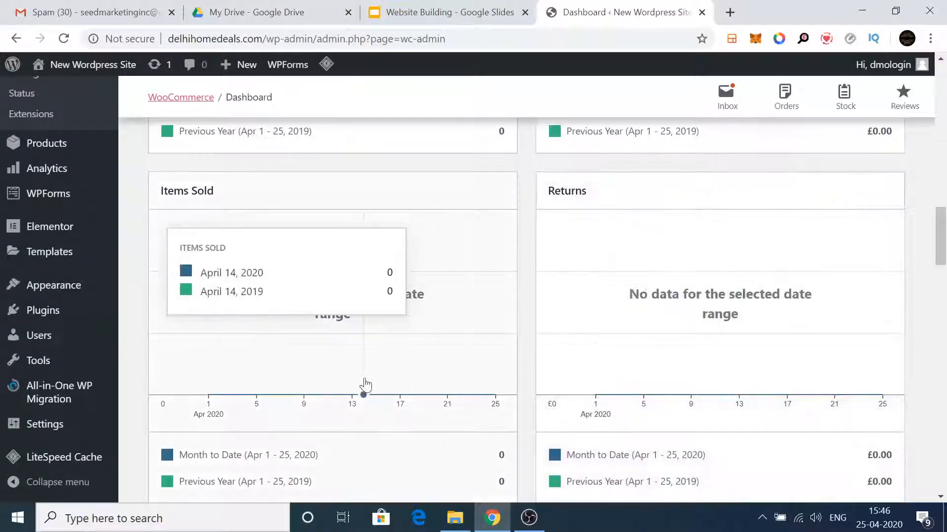
pyautogui.scroll(-3, 363, 385)
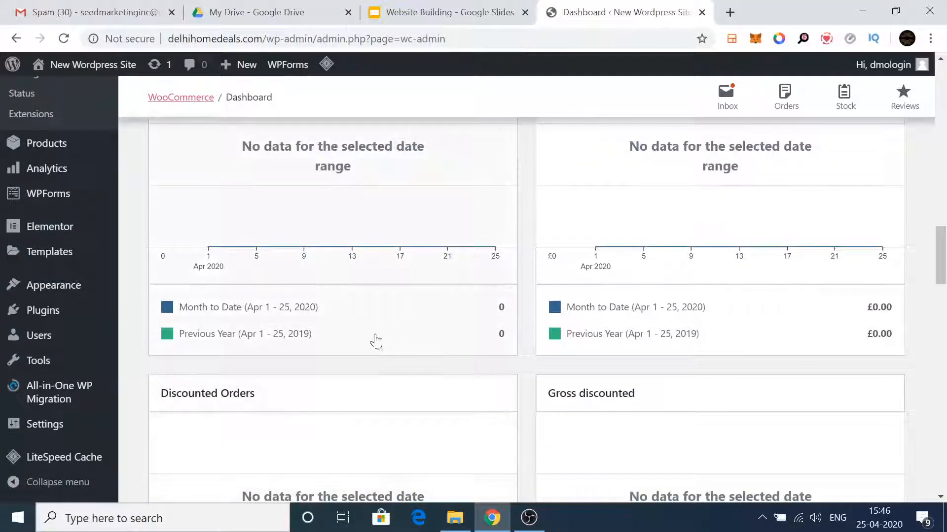
pyautogui.scroll(6, 241, 347)
pyautogui.scroll(10, 236, 336)
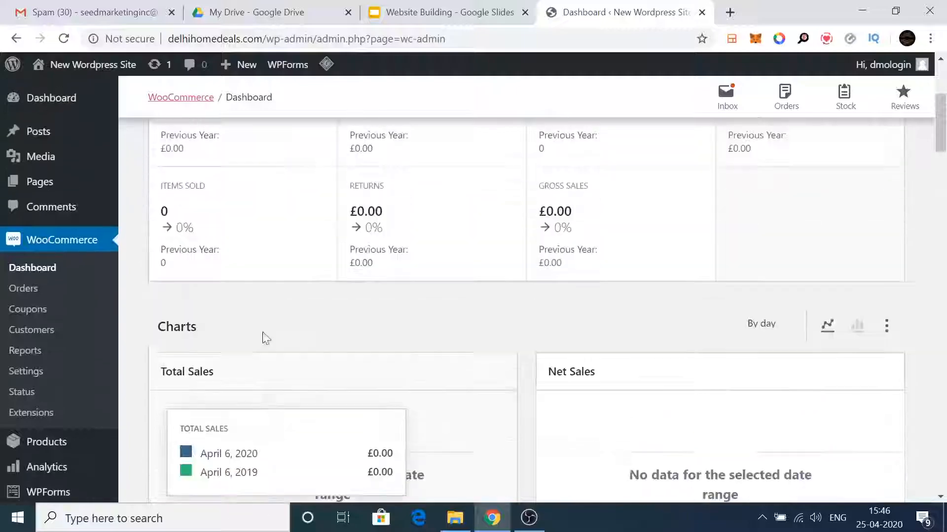
pyautogui.scroll(5, 266, 340)
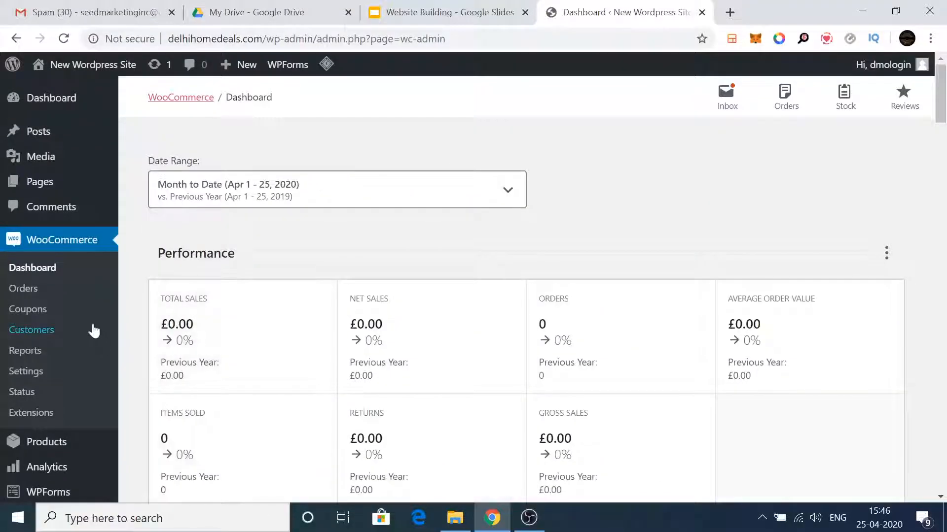
# Open the general WooCommerce settings and fill in the store's address lines, city and postcode from a saved address
pyautogui.click(30, 374)
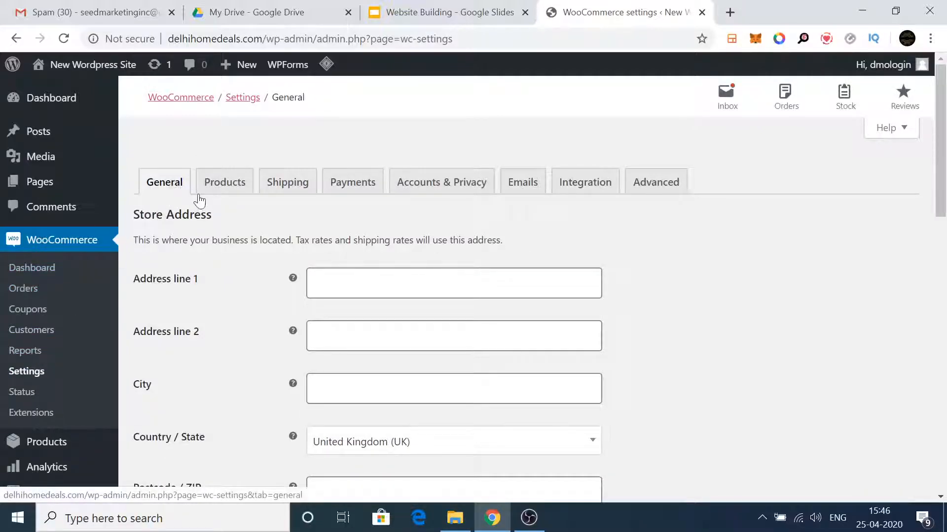
pyautogui.click(453, 283)
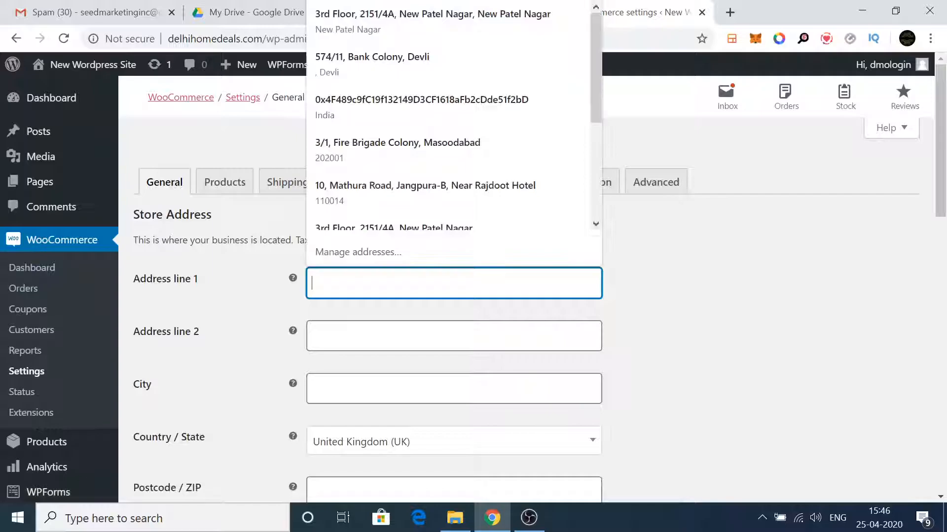
pyautogui.scroll(-3, 258, 385)
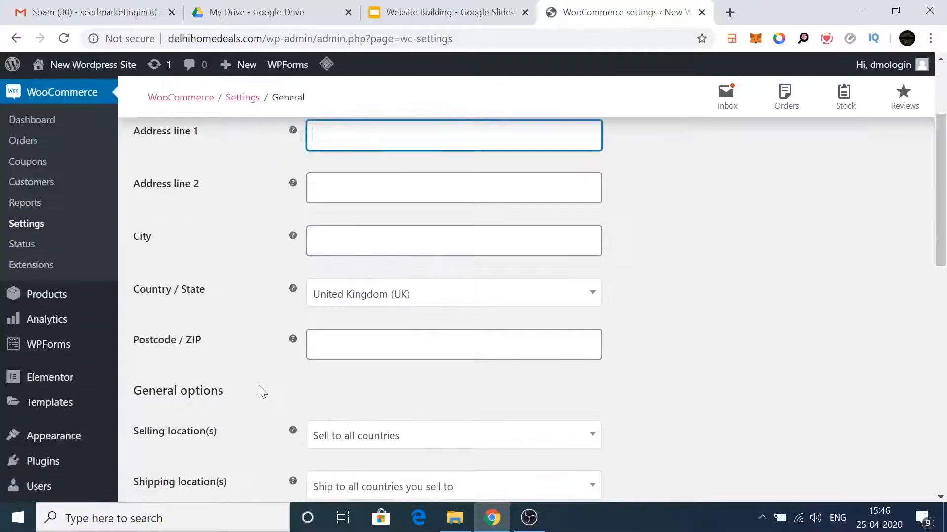
pyautogui.scroll(1, 368, 265)
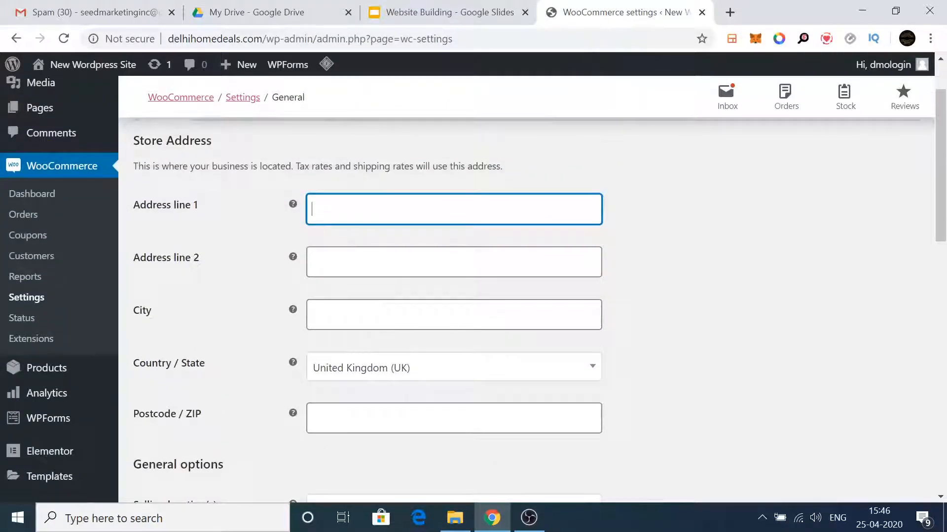
pyautogui.click(367, 211)
pyautogui.click(364, 256)
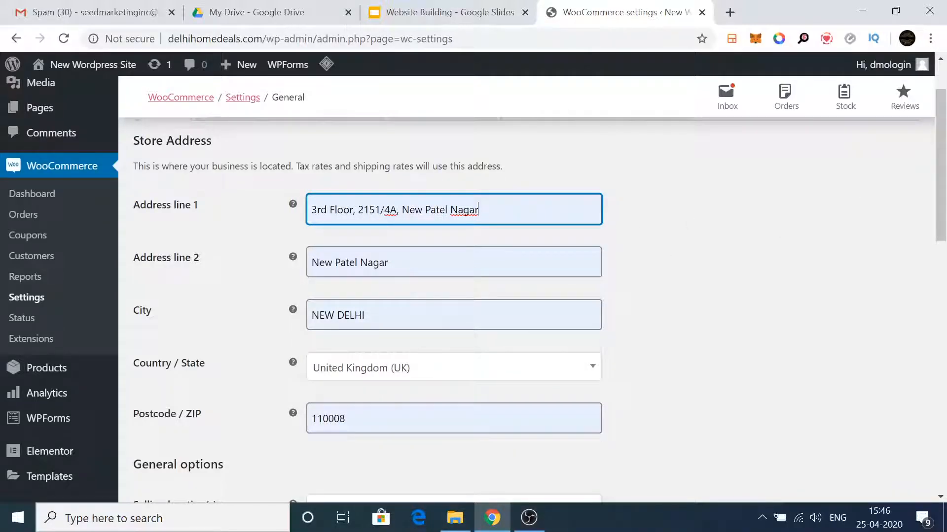
# Set the store's country and state to India — Delhi
pyautogui.click(364, 378)
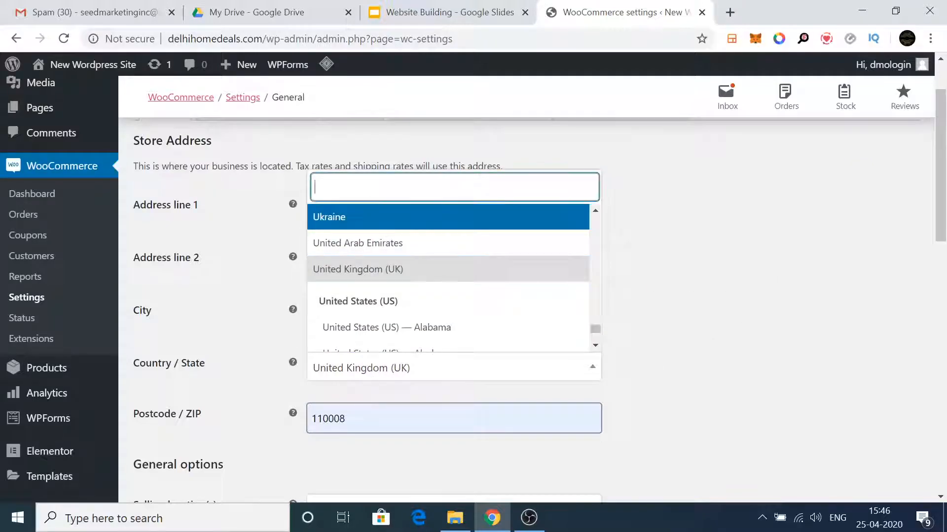
pyautogui.write('India')
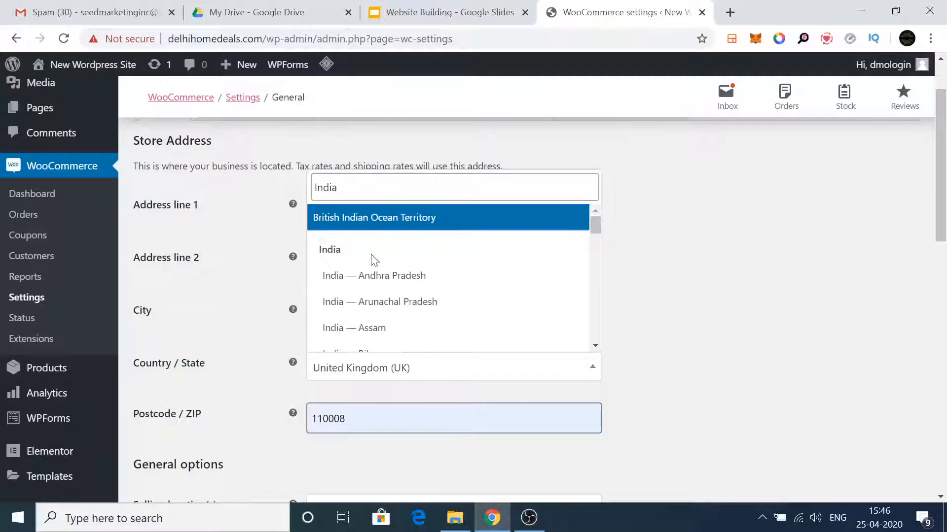
pyautogui.scroll(-3, 399, 317)
pyautogui.scroll(-3, 399, 317)
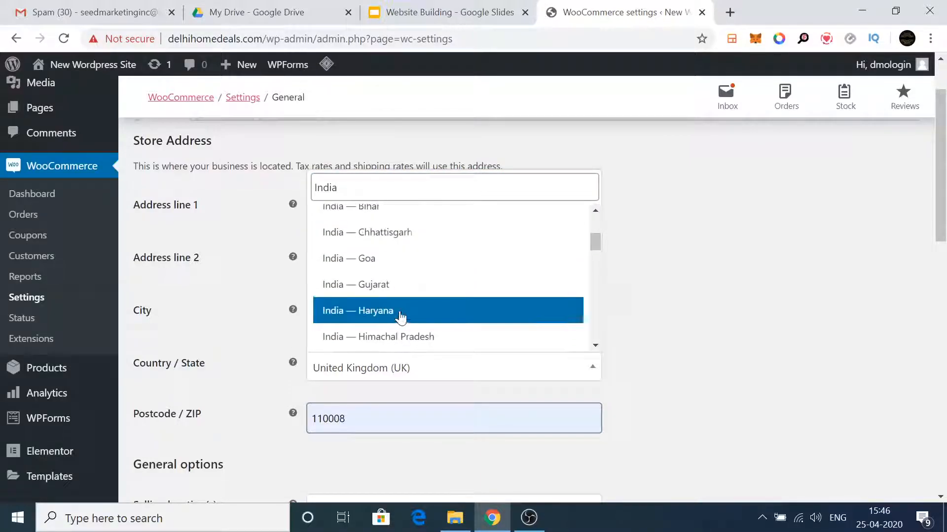
pyautogui.click(595, 345)
pyautogui.click(595, 345)
pyautogui.click(596, 345)
pyautogui.click(595, 345)
pyautogui.click(595, 345)
pyautogui.click(596, 345)
pyautogui.click(595, 345)
pyautogui.click(595, 344)
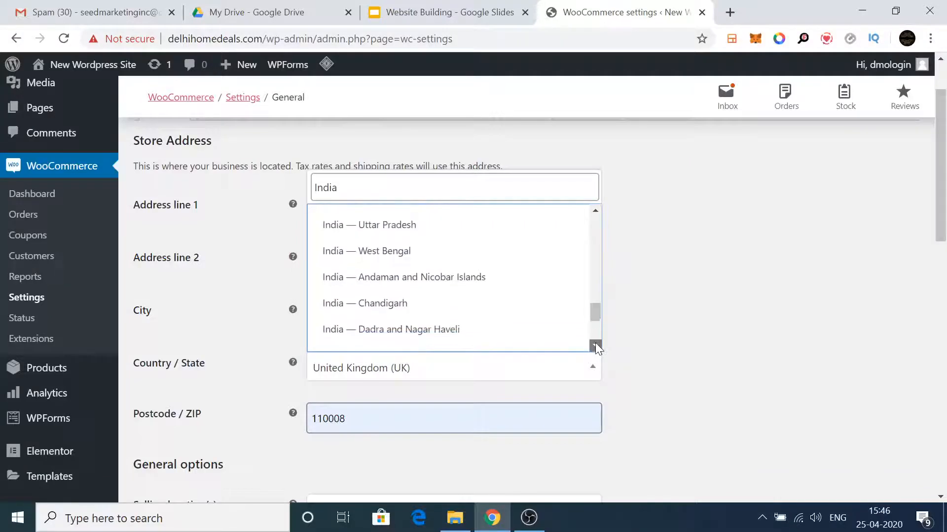
pyautogui.click(596, 344)
pyautogui.click(424, 326)
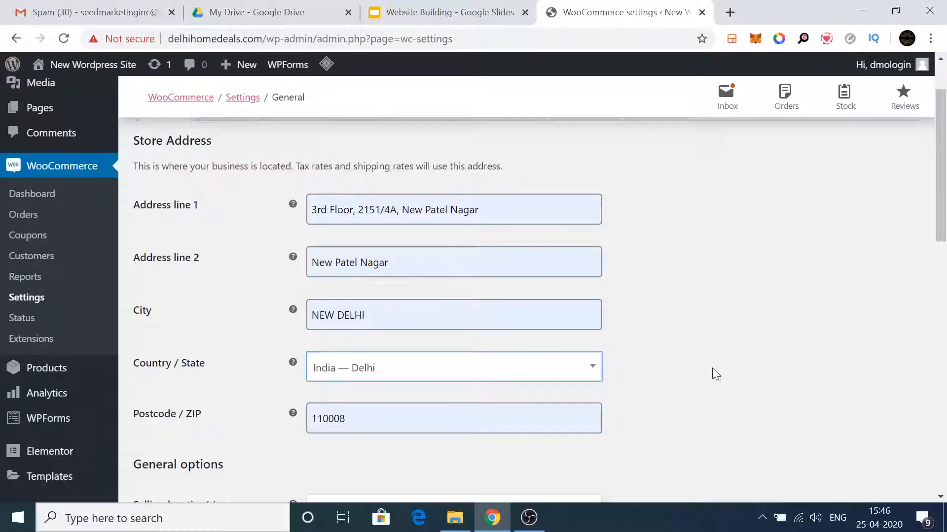
# Restrict the selling locations to specific countries and add India as the only country
pyautogui.moveTo(940, 203); pyautogui.dragTo(944, 283)
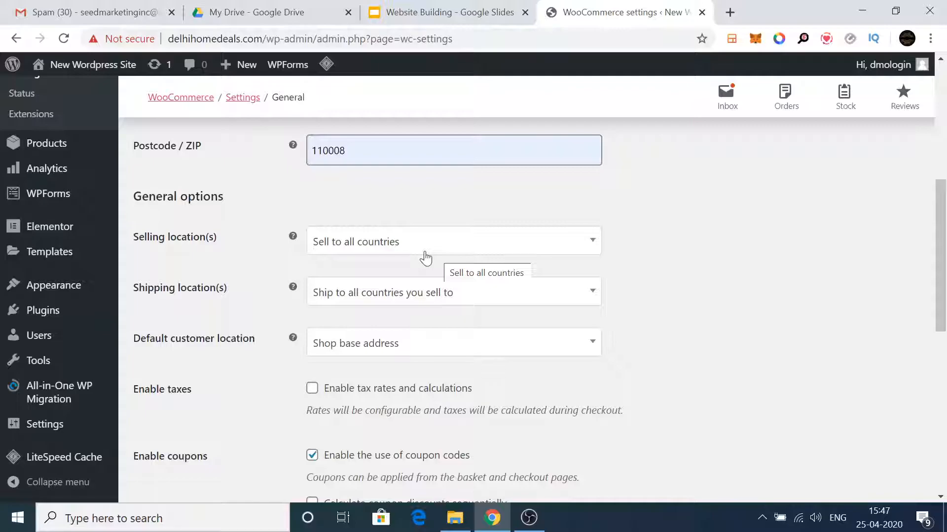
pyautogui.click(406, 254)
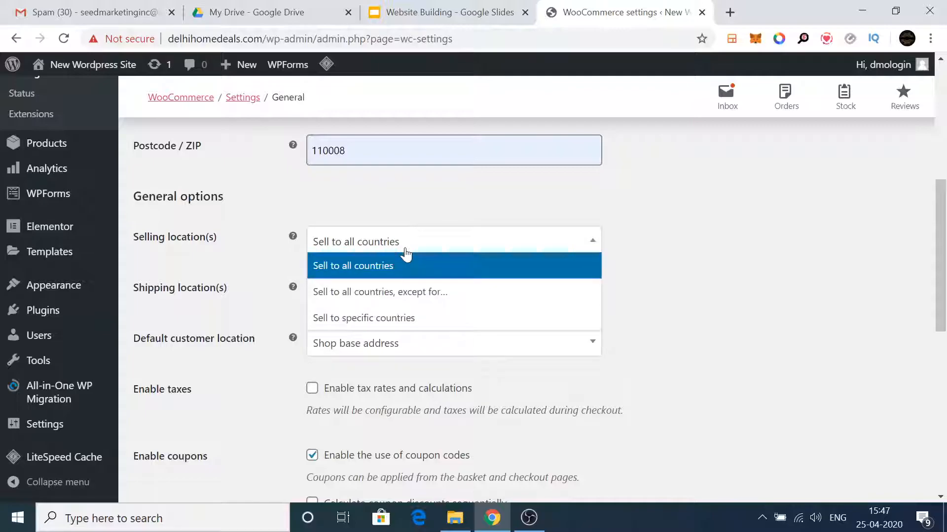
pyautogui.click(400, 319)
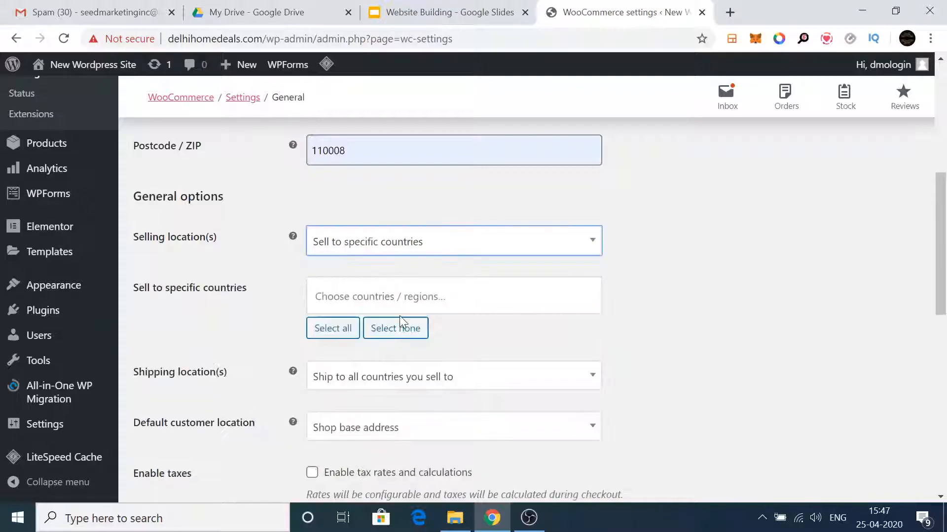
pyautogui.click(400, 297)
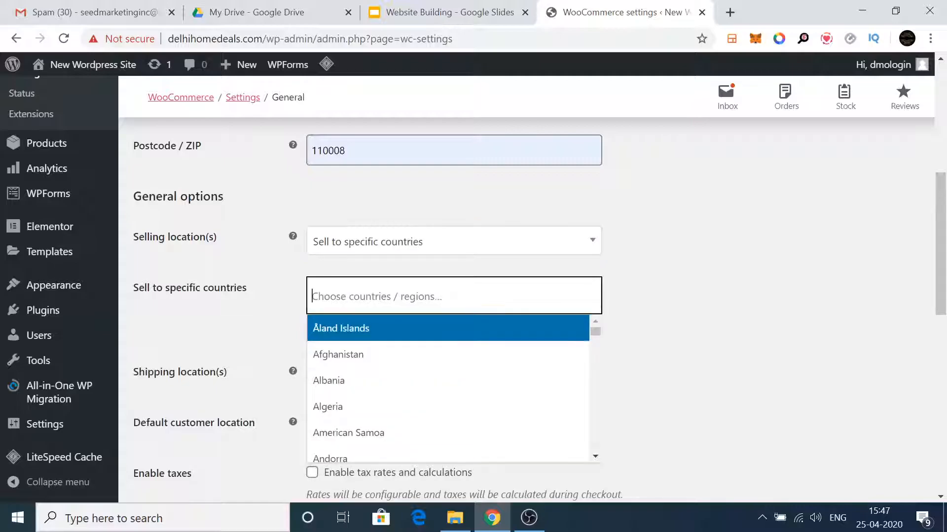
pyautogui.write('INdia')
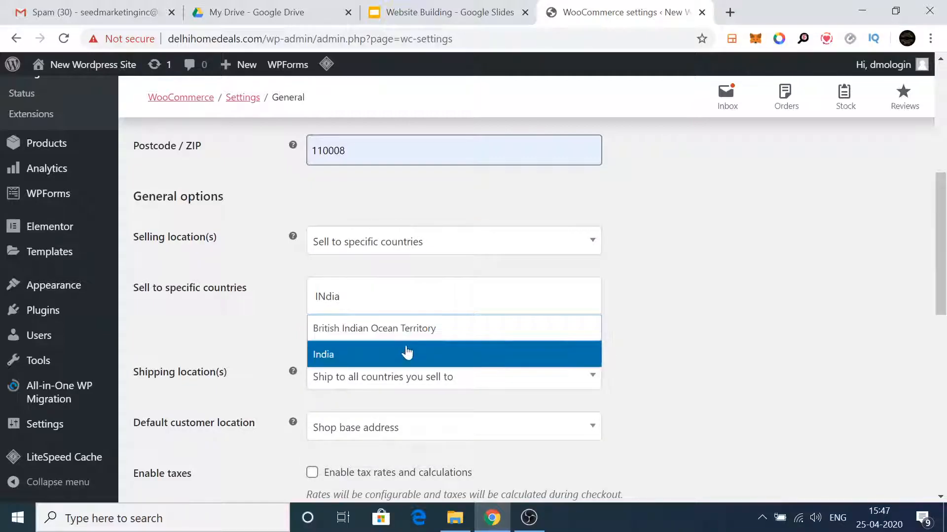
pyautogui.click(408, 354)
pyautogui.click(654, 316)
pyautogui.moveTo(937, 253); pyautogui.dragTo(939, 292)
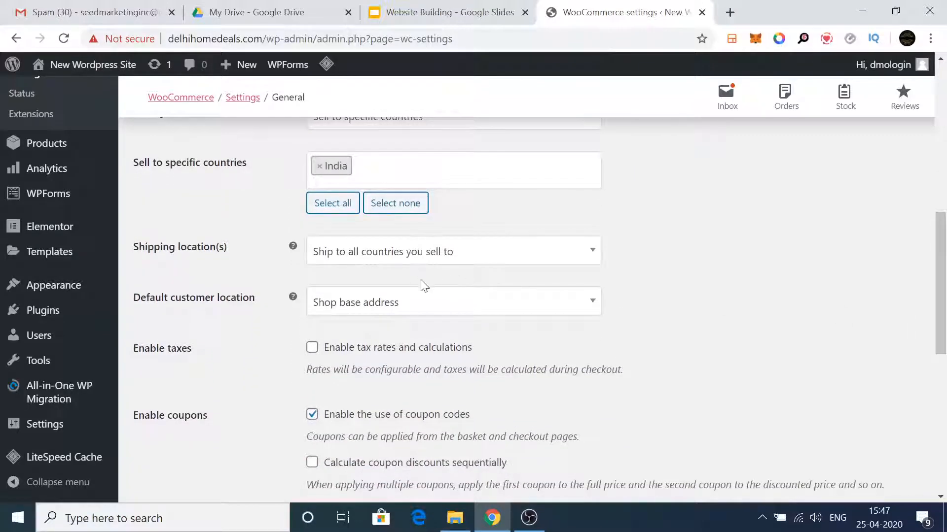
# Review the shipping, tax and coupon options and set the store currency to Indian rupee (₹)
pyautogui.moveTo(943, 283); pyautogui.dragTo(943, 317)
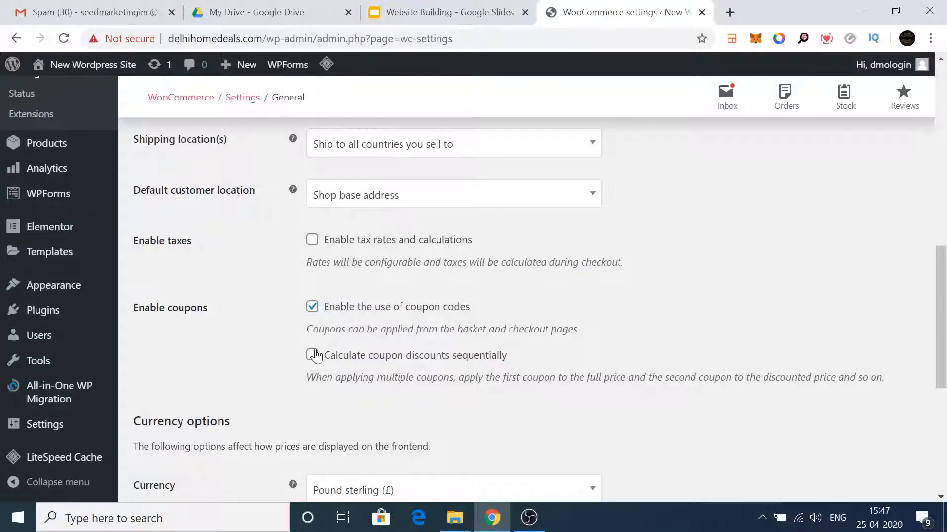
pyautogui.scroll(-3, 302, 355)
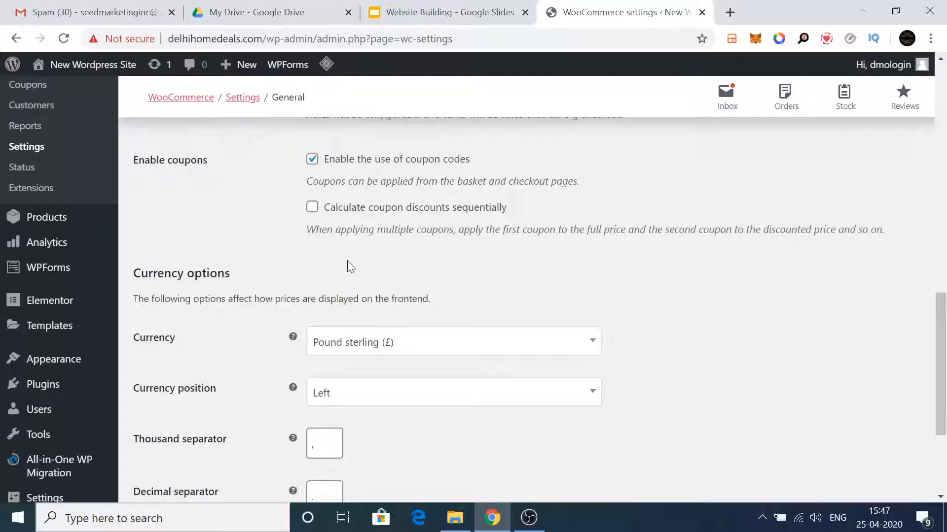
pyautogui.scroll(-3, 349, 261)
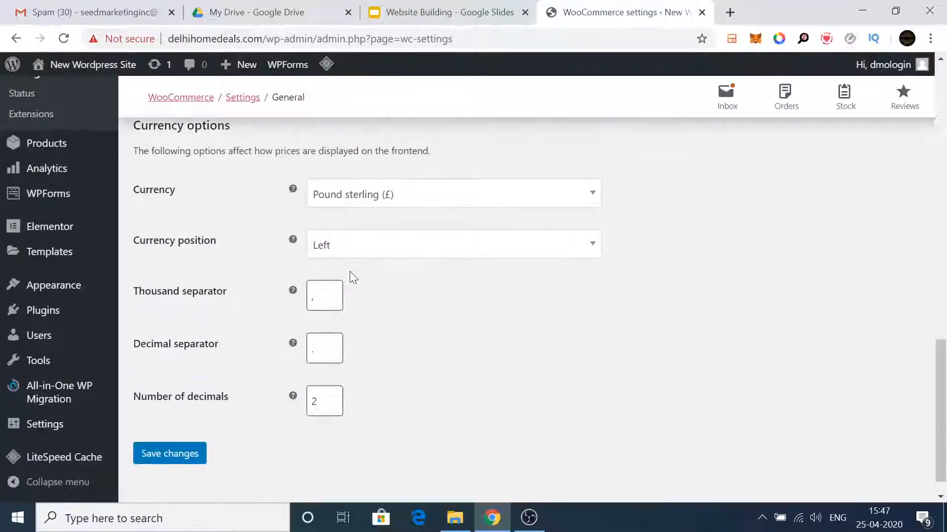
pyautogui.click(378, 198)
pyautogui.write('India')
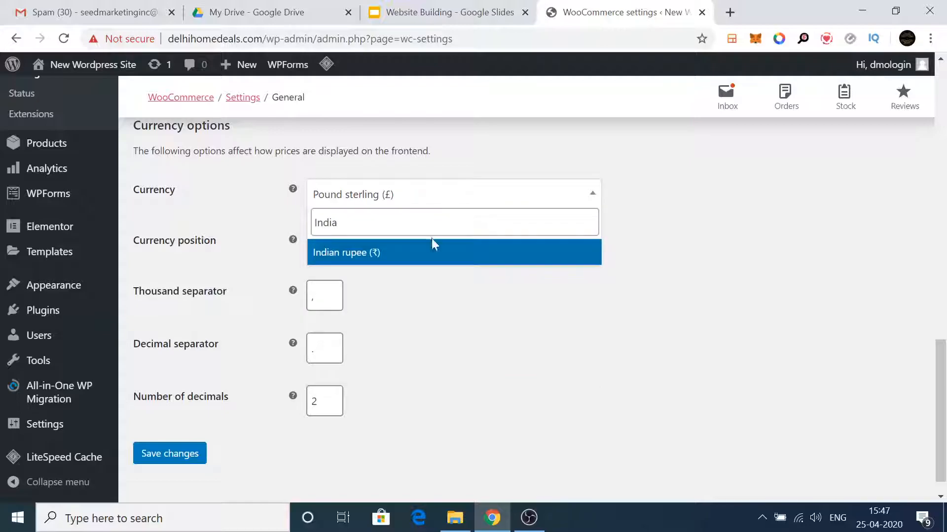
pyautogui.click(418, 254)
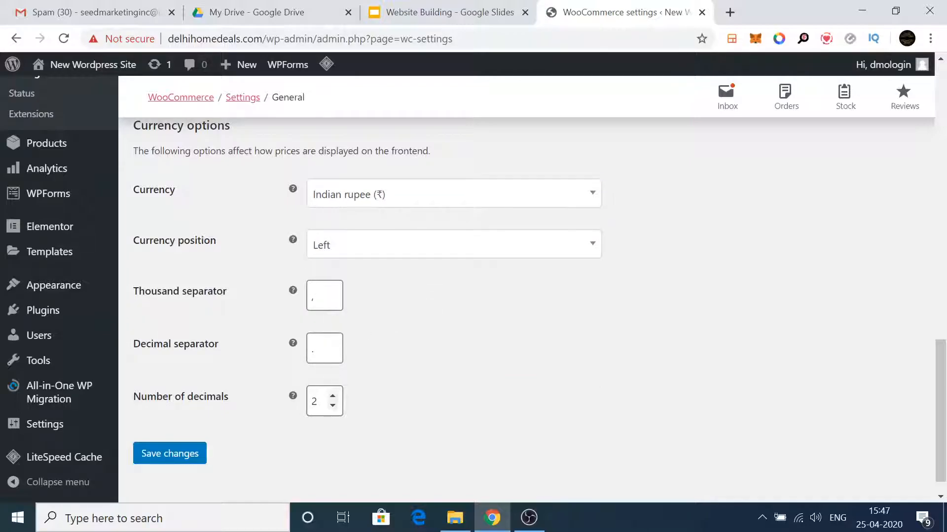
# Check the general settings once more from the store address down to the currency options and save the changes
pyautogui.scroll(6, 258, 362)
pyautogui.scroll(8, 251, 360)
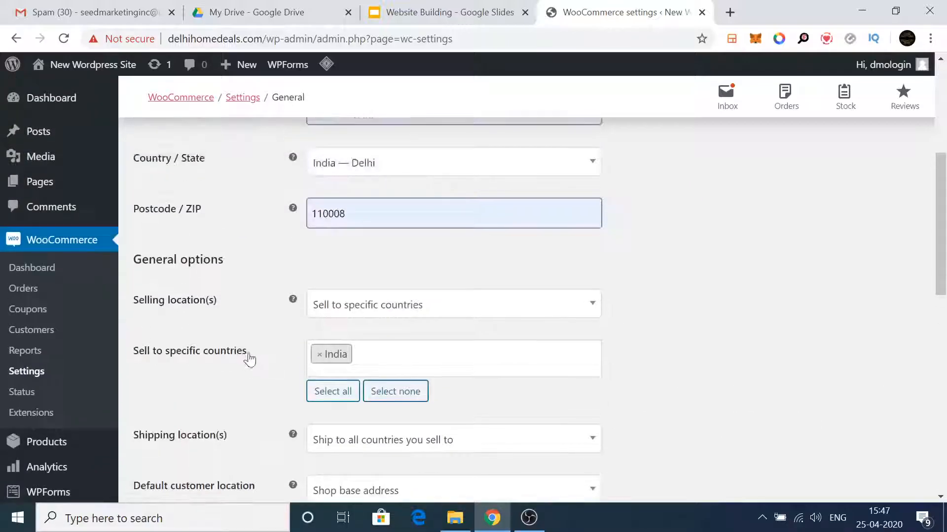
pyautogui.scroll(-1, 242, 342)
pyautogui.scroll(-15, 242, 342)
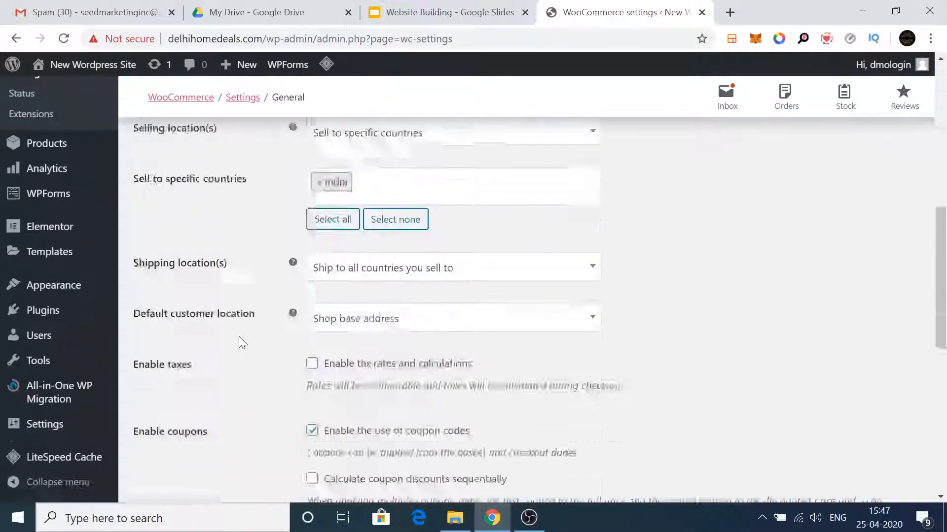
pyautogui.click(179, 427)
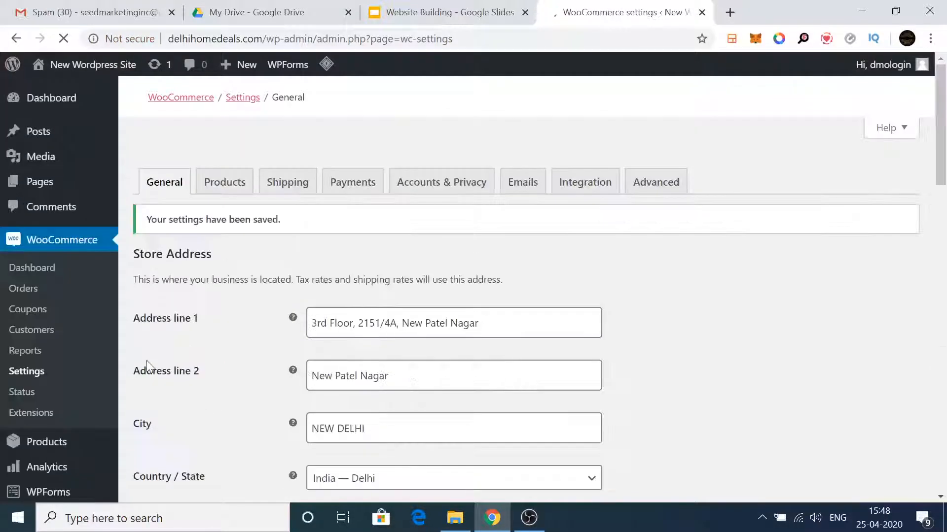
# Open the WooCommerce product settings and look through the shop page choices and the add-to-basket behaviour
pyautogui.click(232, 188)
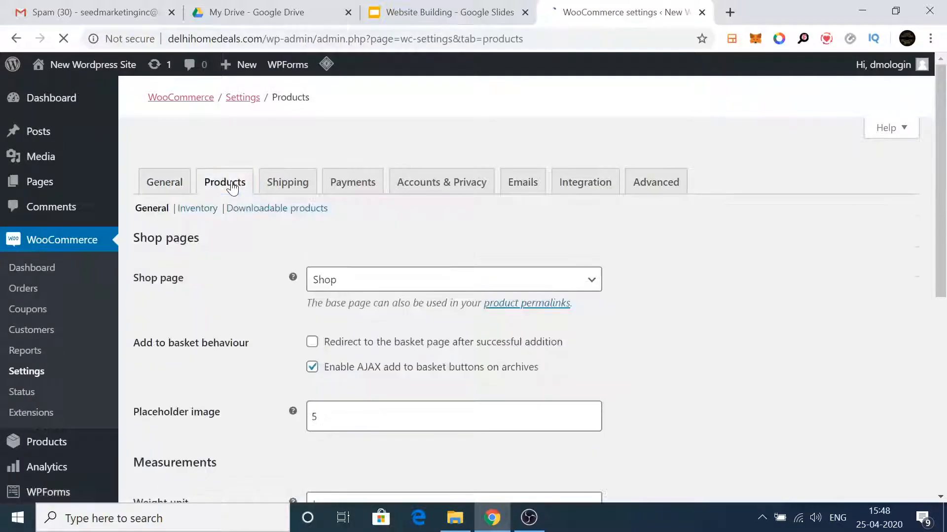
pyautogui.click(347, 290)
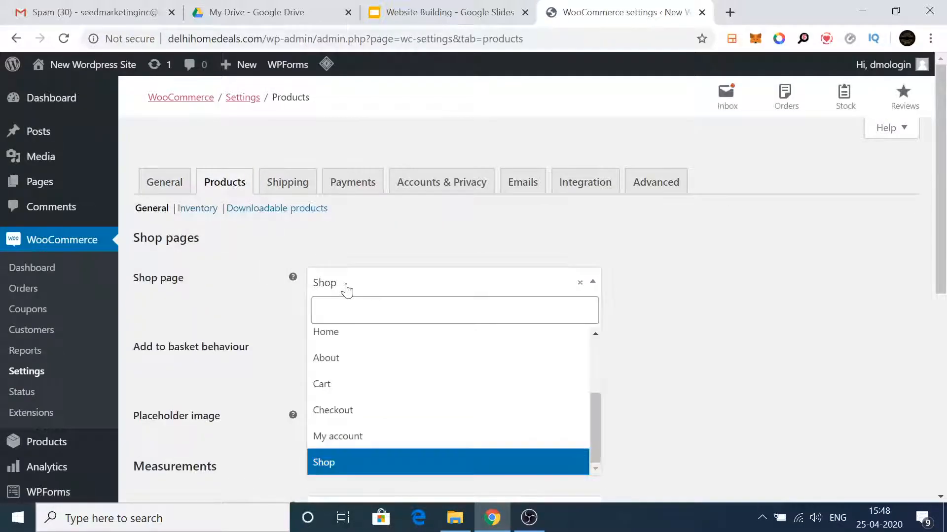
pyautogui.click(232, 298)
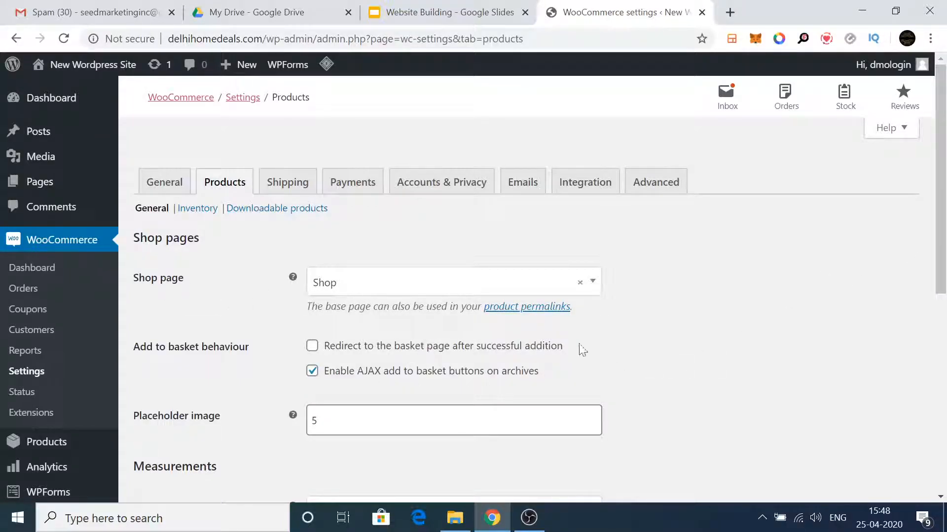
pyautogui.scroll(-3, 350, 214)
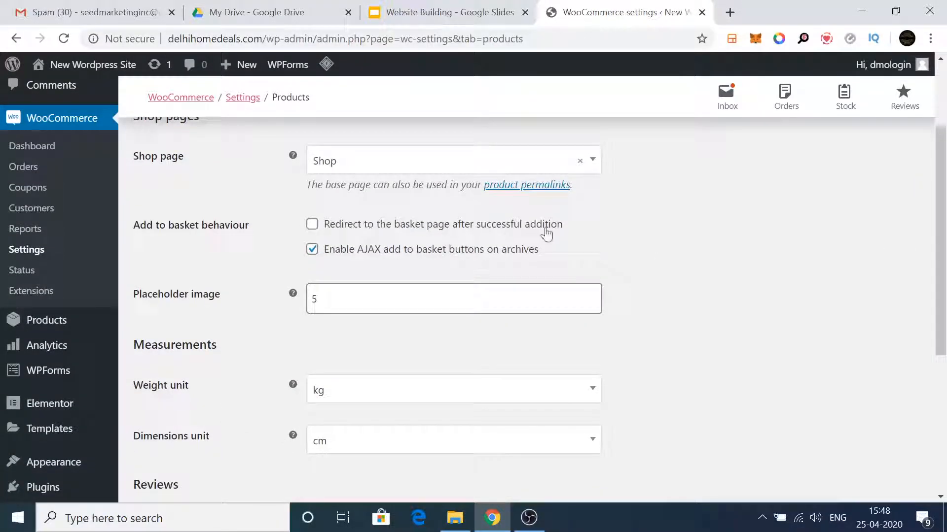
pyautogui.click(314, 227)
pyautogui.moveTo(943, 196); pyautogui.dragTo(944, 279)
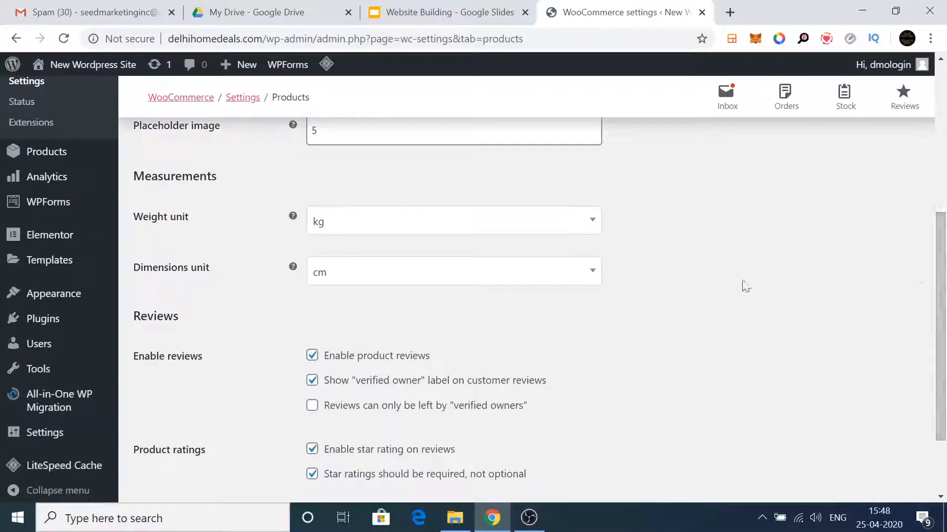
# Examine the available weight and dimensions units and the review and rating options for products
pyautogui.click(402, 233)
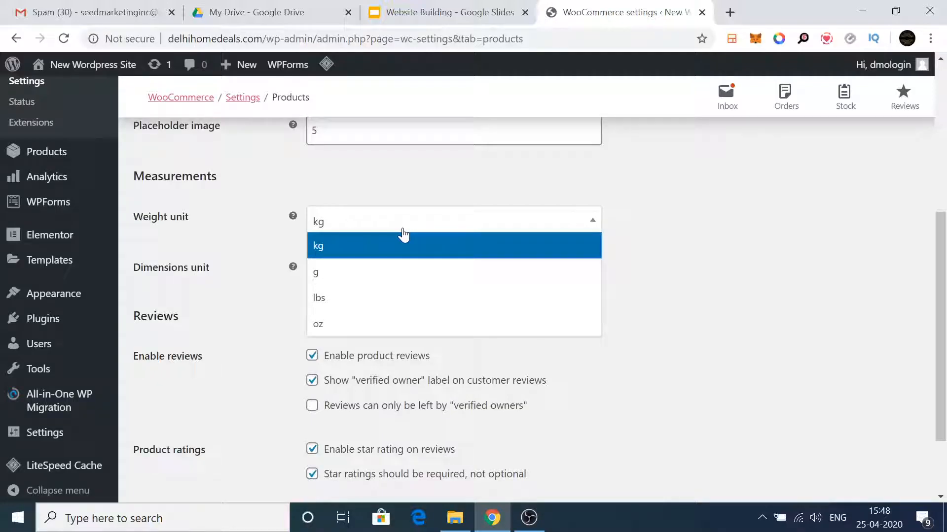
pyautogui.click(669, 216)
pyautogui.click(417, 281)
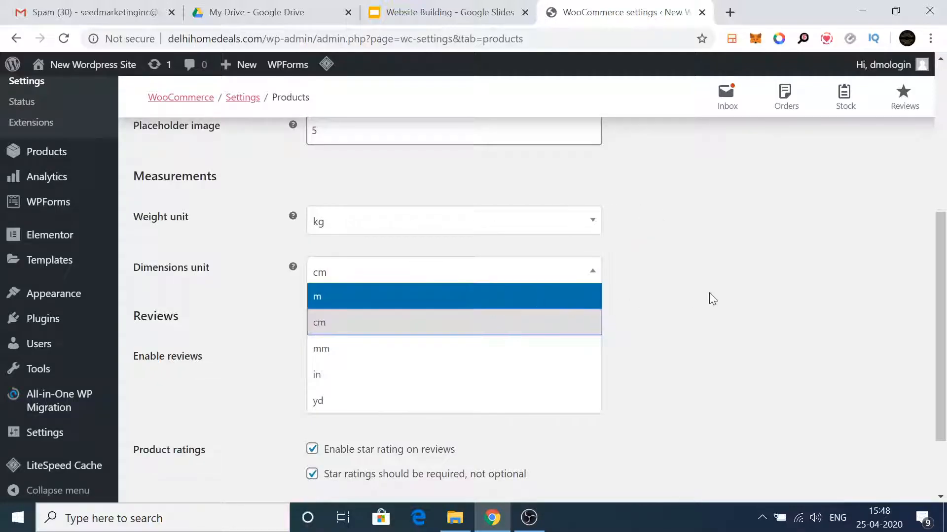
pyautogui.click(723, 299)
pyautogui.moveTo(942, 284); pyautogui.dragTo(942, 336)
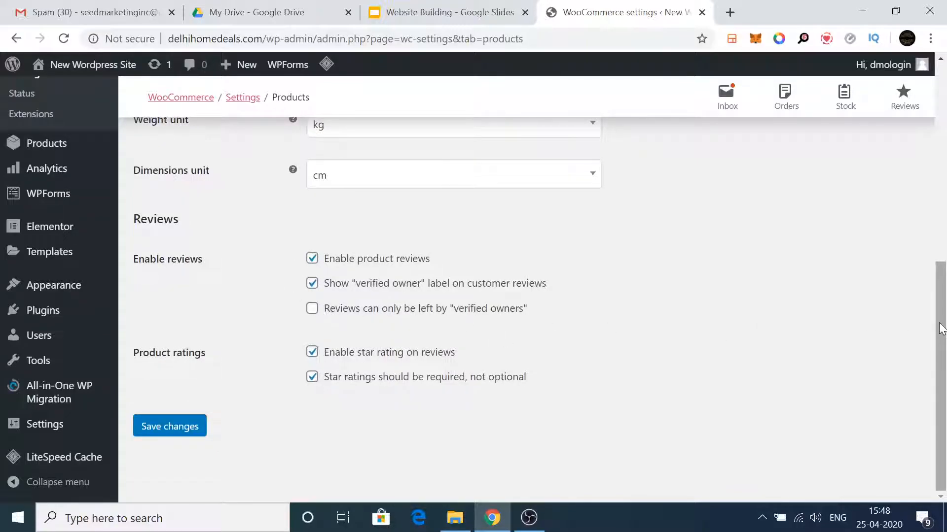
pyautogui.moveTo(942, 327); pyautogui.dragTo(943, 139)
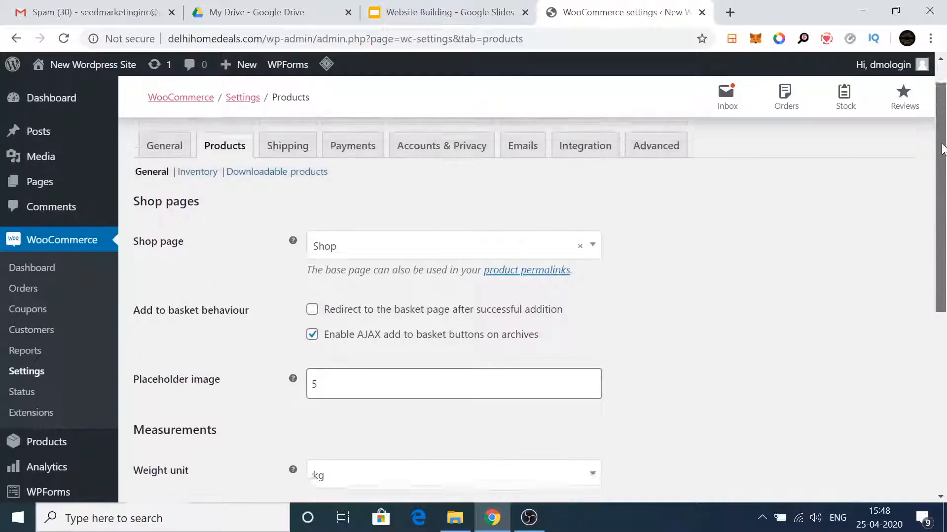
# Leave the product settings without saving and view the shipping zones settings
pyautogui.click(269, 153)
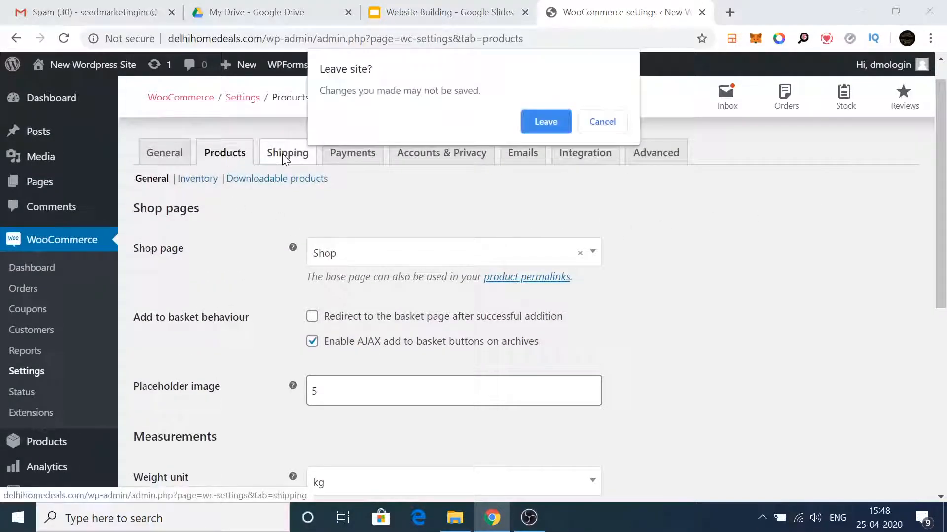
pyautogui.click(544, 119)
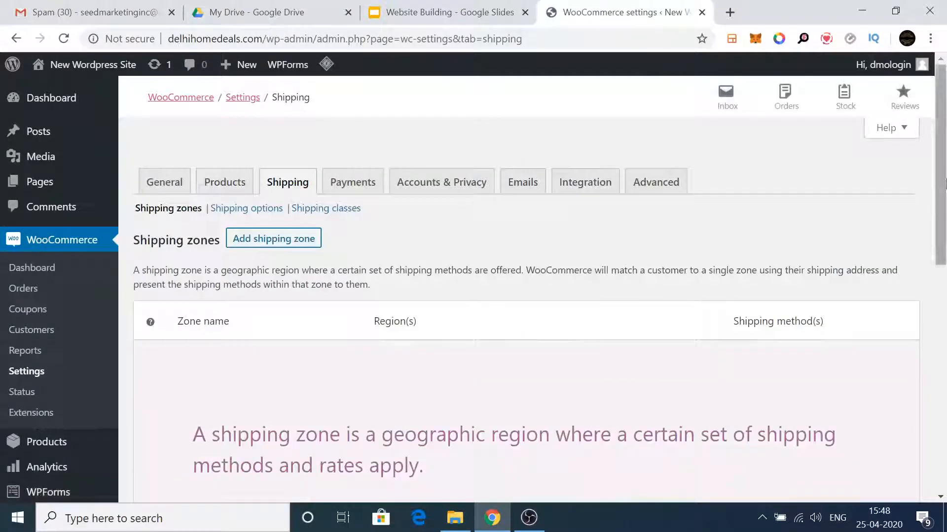
pyautogui.moveTo(942, 186); pyautogui.dragTo(946, 166)
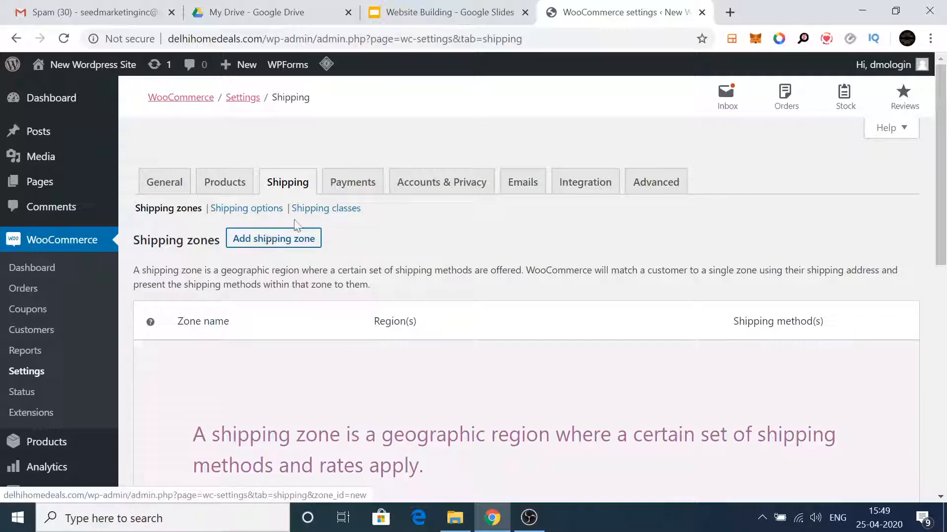
# View the payment settings and look through the installed payment methods
pyautogui.click(346, 188)
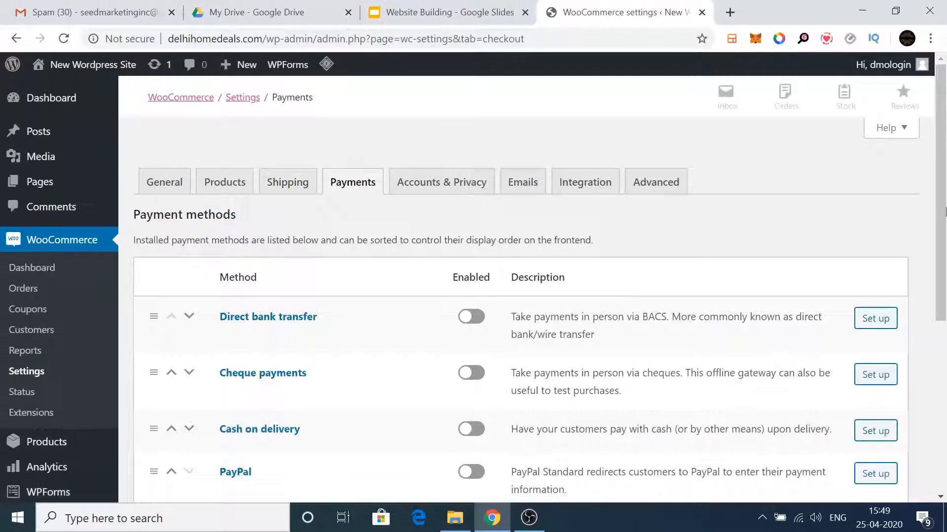
pyautogui.scroll(-3, 942, 96)
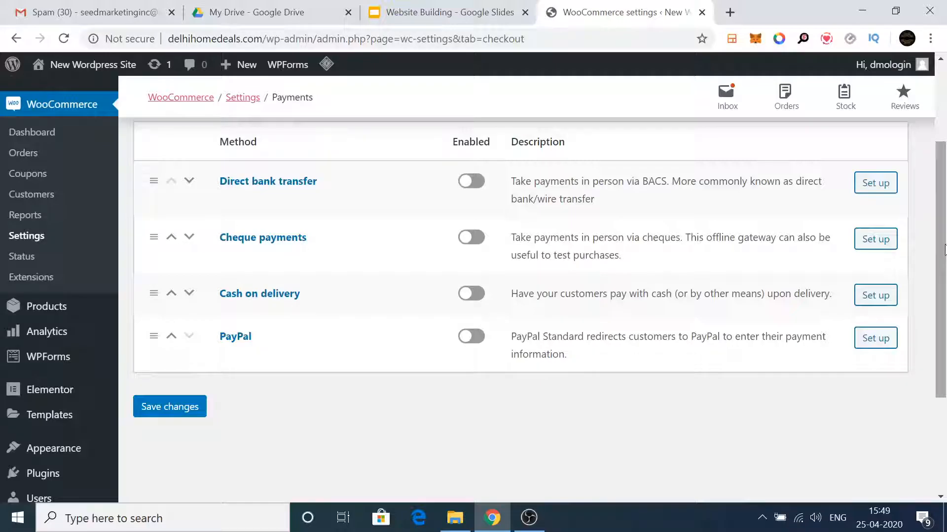
pyautogui.scroll(3, 938, 220)
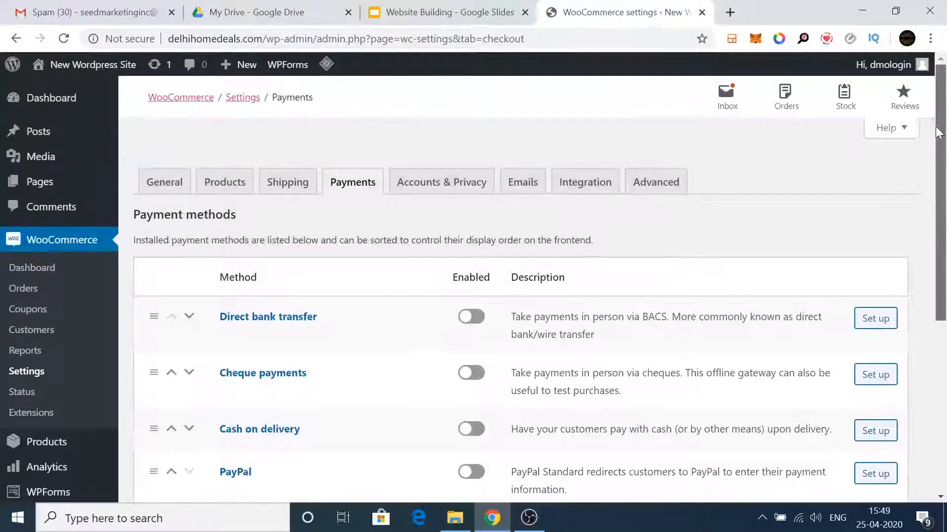
# Examine the accounts and privacy settings, including guest checkout, account creation, data erasure and the privacy policy texts
pyautogui.click(417, 195)
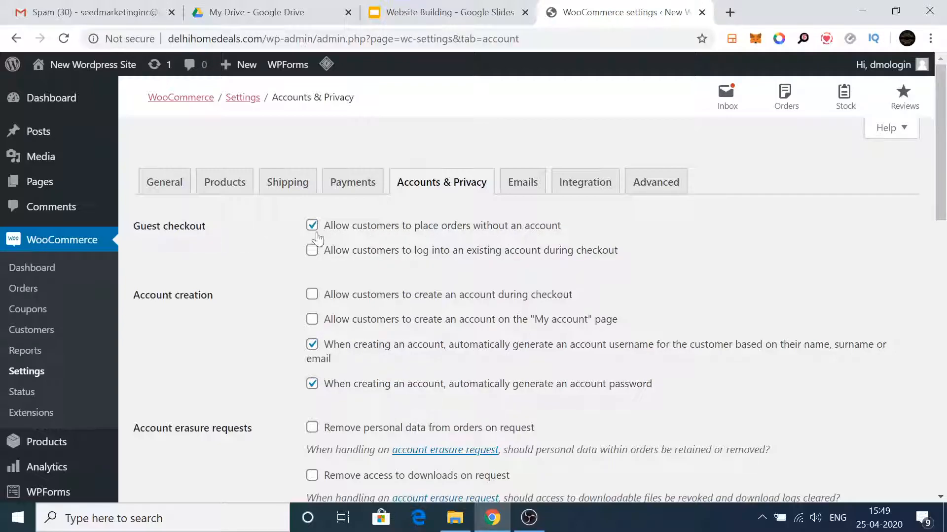
pyautogui.scroll(-2, 945, 177)
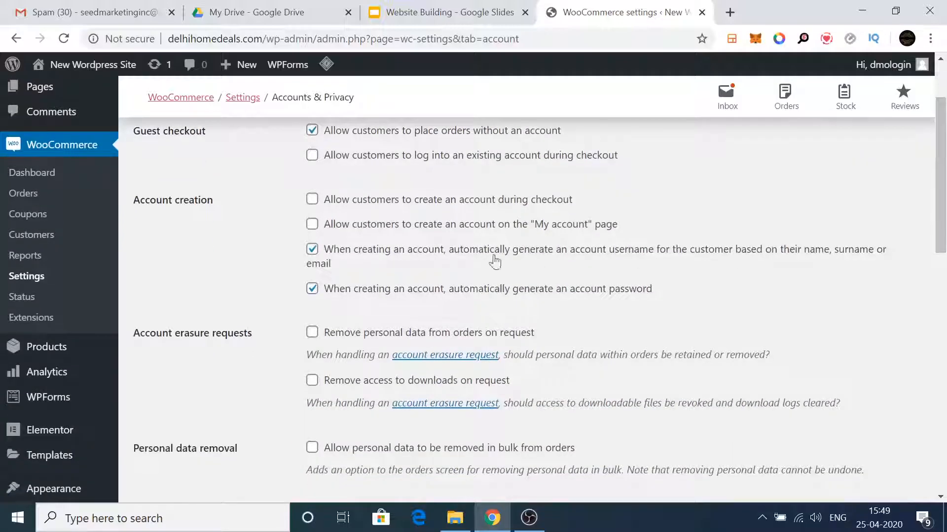
pyautogui.scroll(-3, 370, 216)
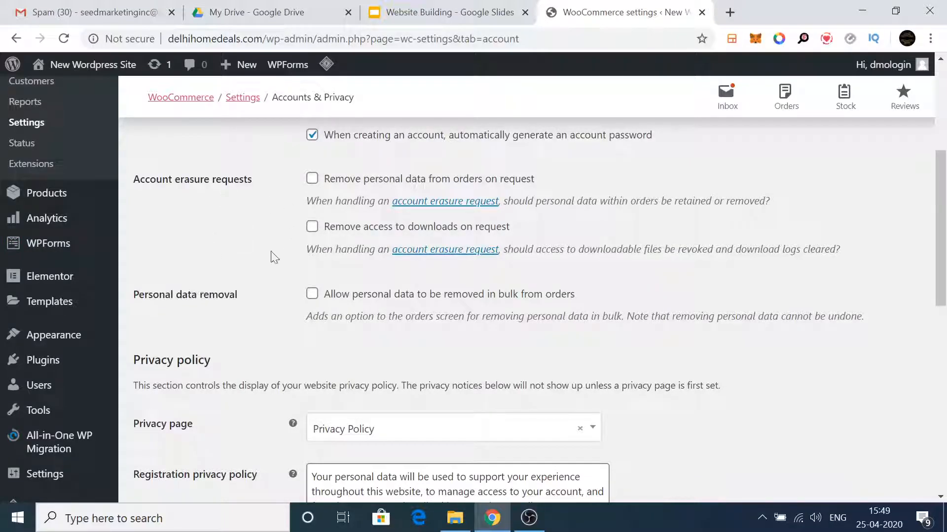
pyautogui.moveTo(943, 226); pyautogui.dragTo(838, 291)
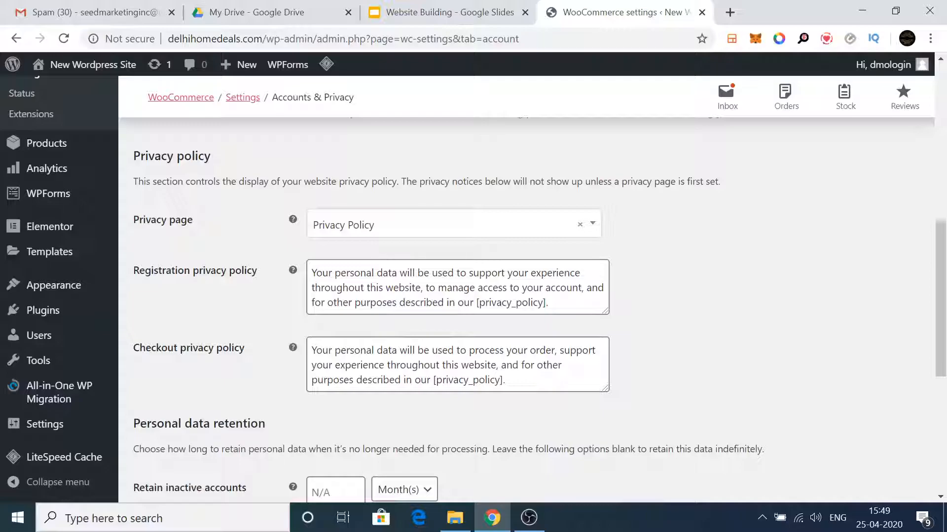
pyautogui.moveTo(943, 251); pyautogui.dragTo(945, 90)
# Look through the email notifications, the sender options and the email template settings
pyautogui.click(523, 185)
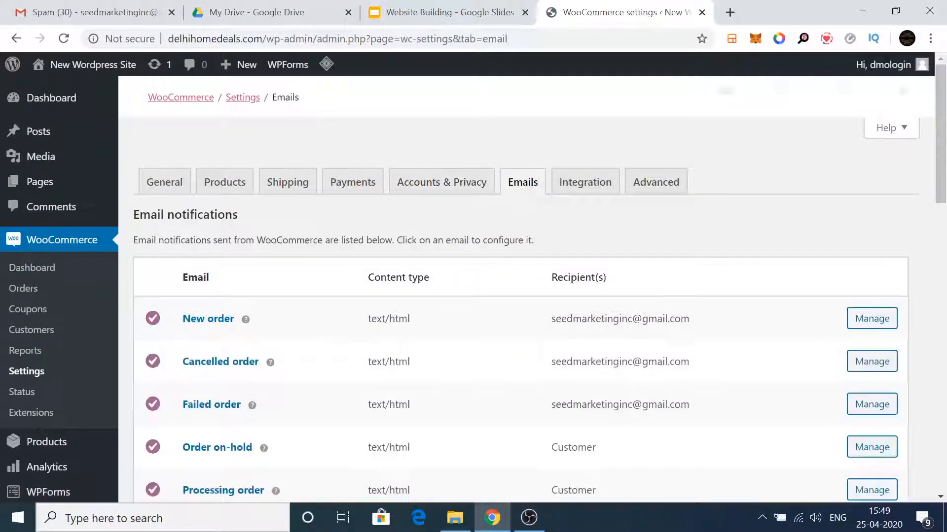
pyautogui.moveTo(941, 132); pyautogui.dragTo(945, 329)
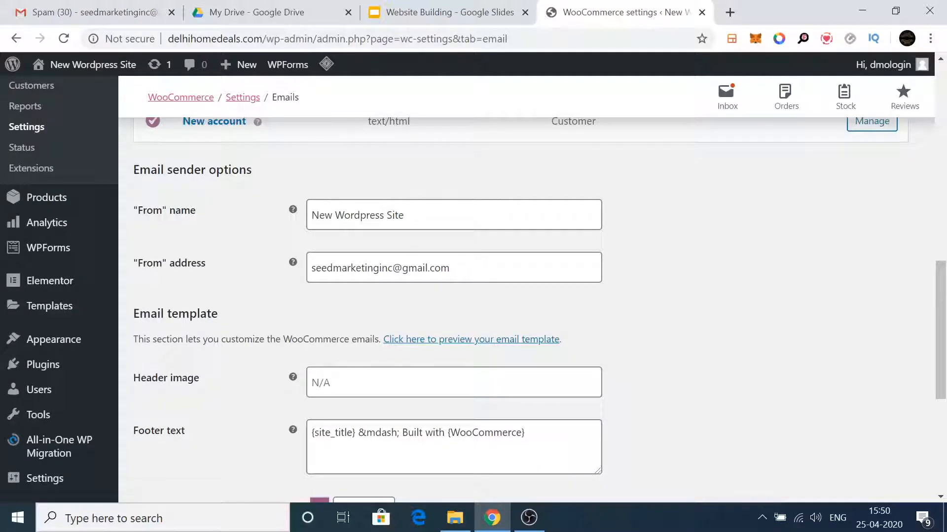
pyautogui.moveTo(944, 296); pyautogui.dragTo(944, 94)
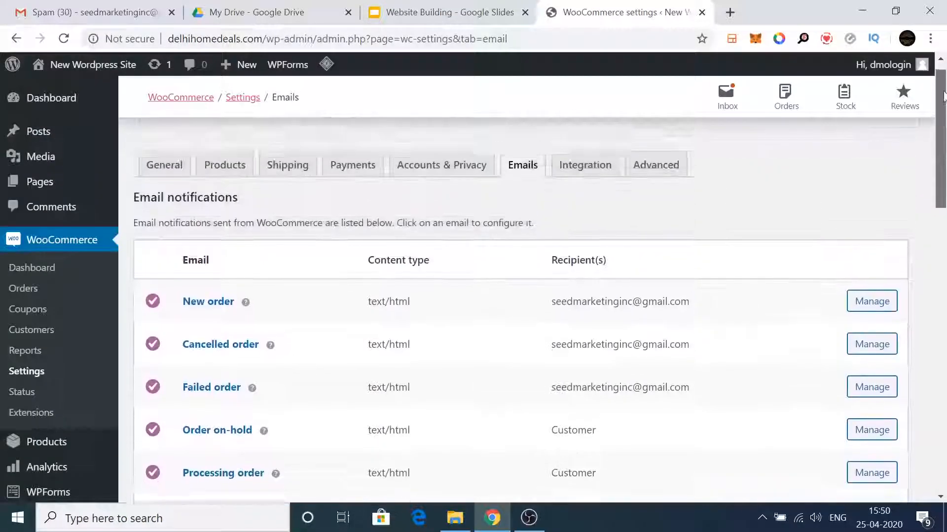
# View the MaxMind Geolocation integration settings and the page setup in the advanced settings
pyautogui.click(605, 181)
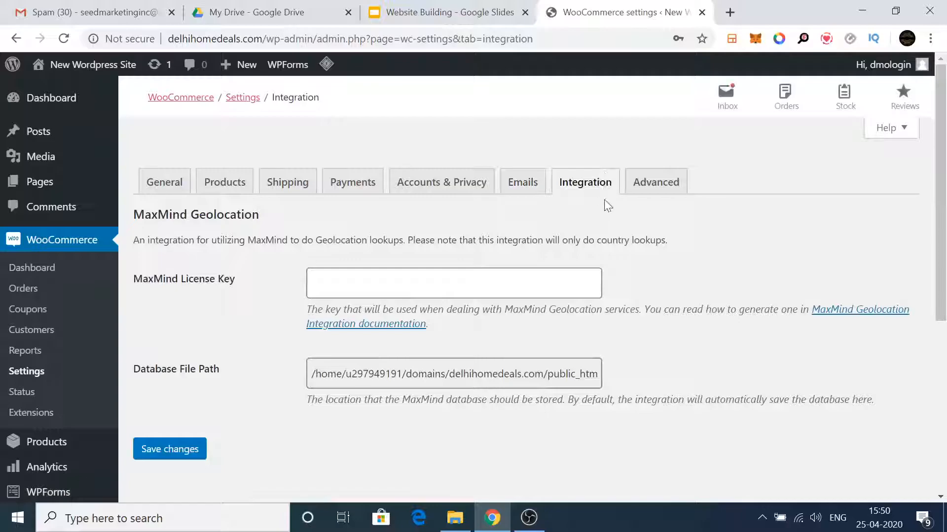
pyautogui.click(636, 191)
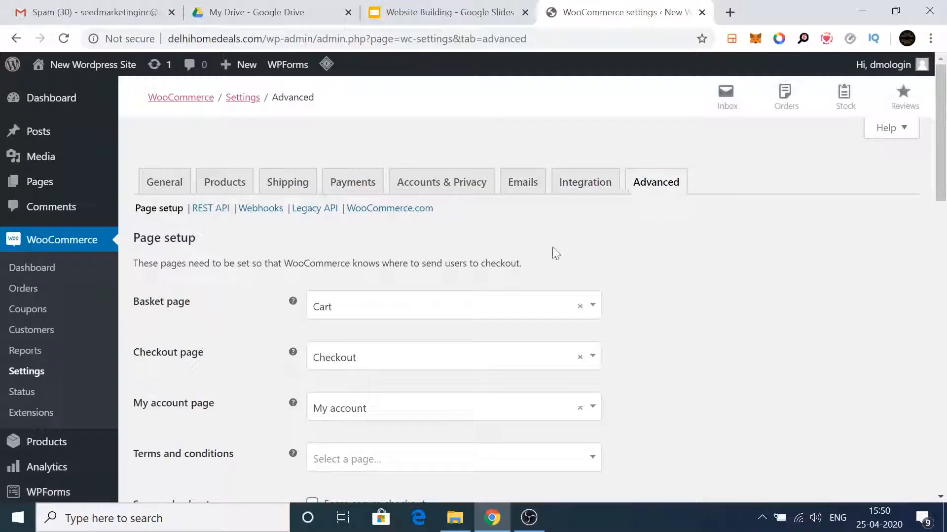
pyautogui.scroll(-2, 350, 318)
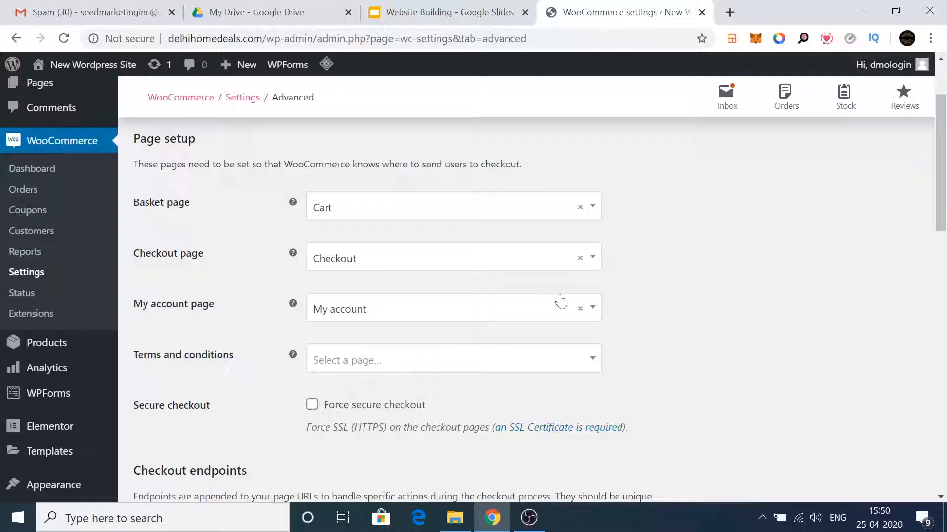
pyautogui.moveTo(943, 131)
pyautogui.mouseDown()
pyautogui.moveTo(944, 408)
pyautogui.moveTo(942, 118)
pyautogui.mouseUp()
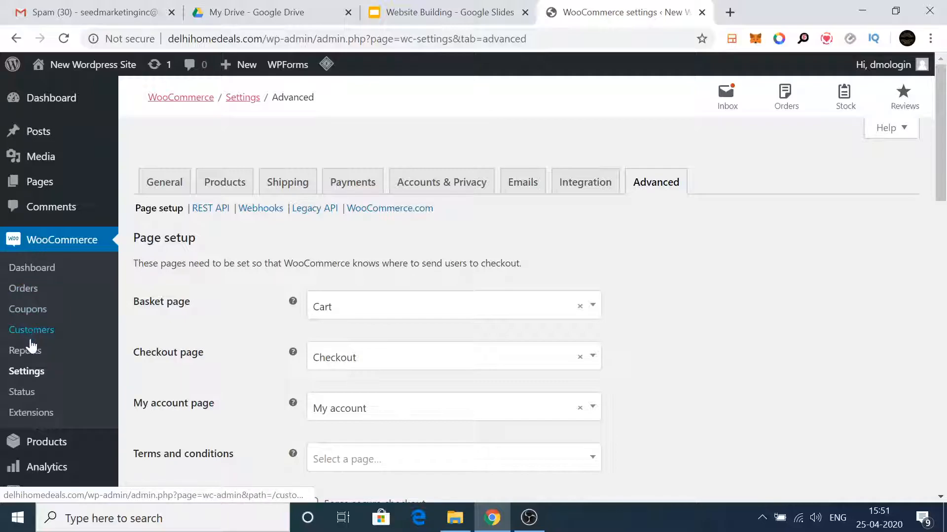
pyautogui.scroll(-1, 48, 279)
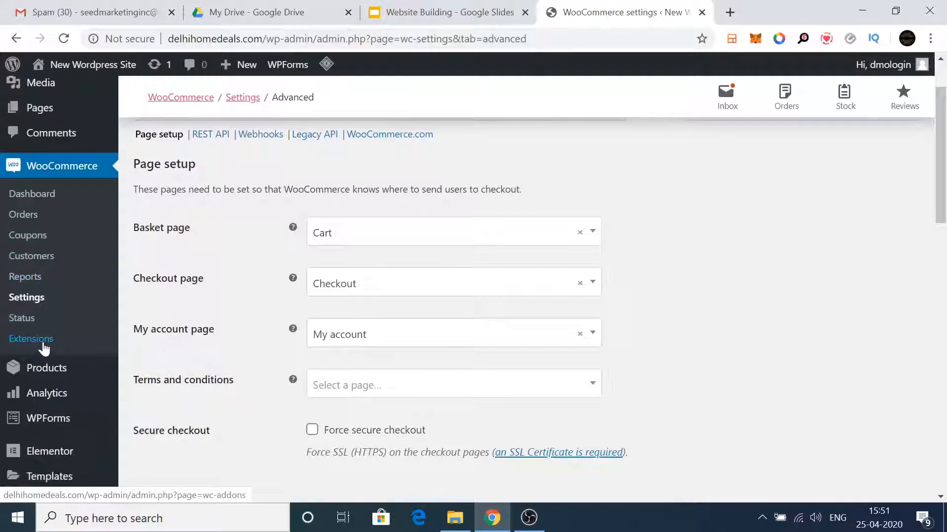
# View the store's list of all products and look through its entries
pyautogui.click(53, 379)
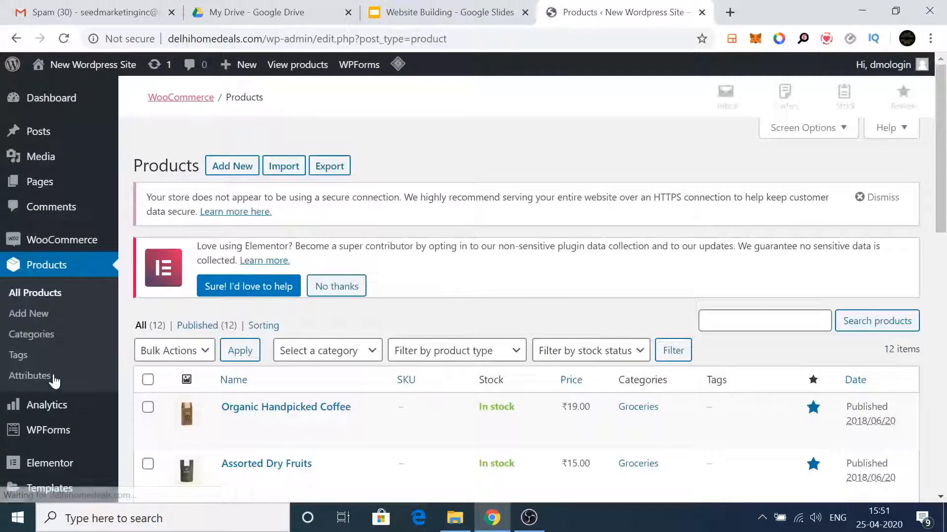
pyautogui.scroll(-14, 537, 385)
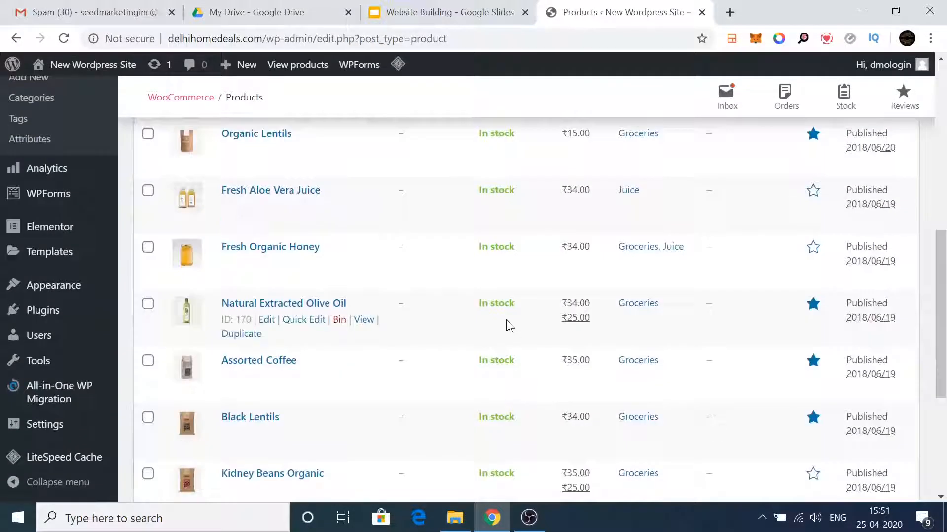
pyautogui.scroll(12, 475, 337)
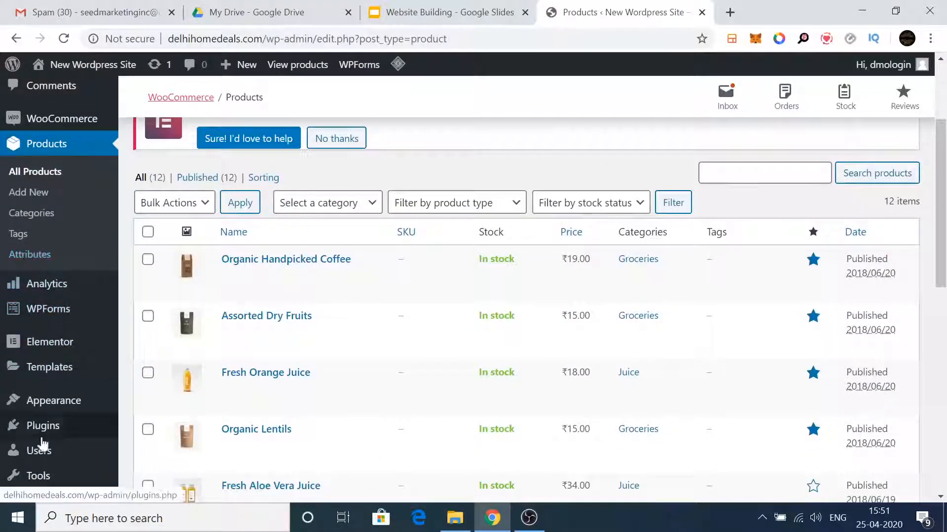
# Start a new product named "Digital Marketing Course" with the description "12 Courses in one." and "Best Digital Marketing Course available."
pyautogui.click(37, 193)
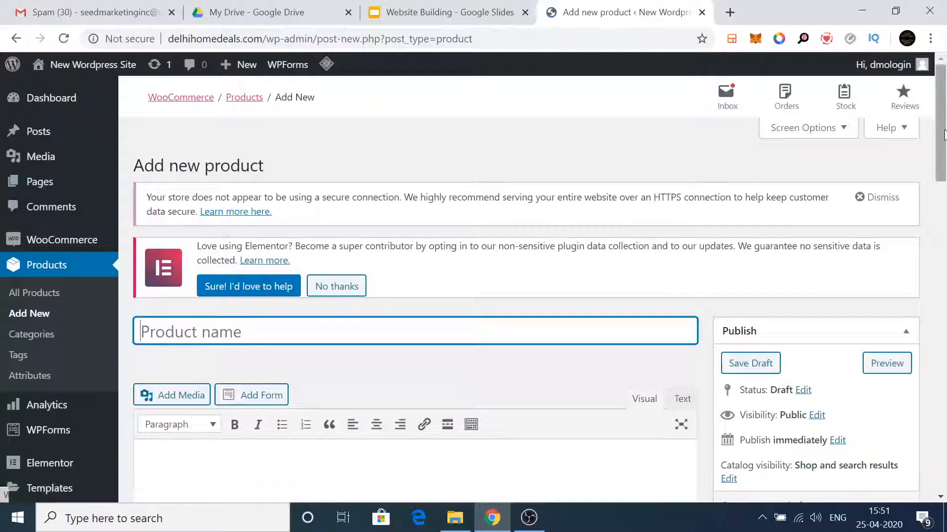
pyautogui.scroll(-3, 414, 295)
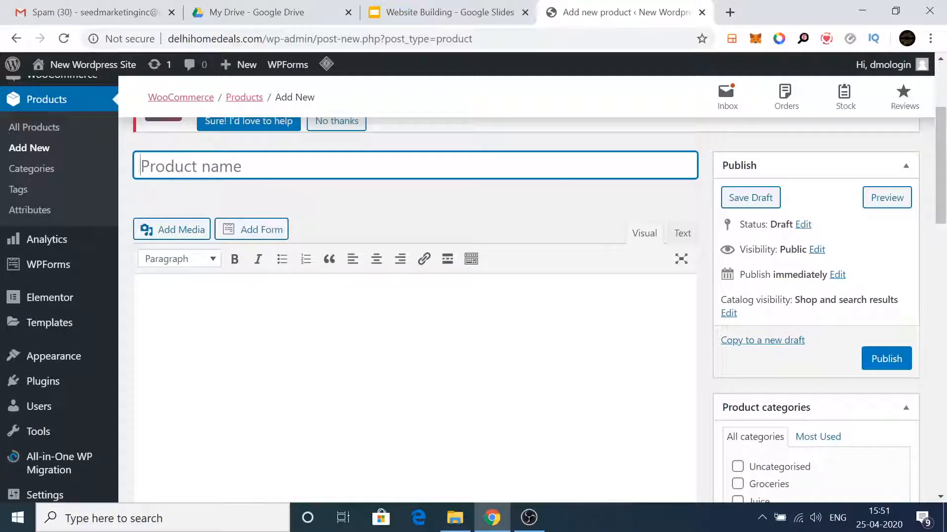
pyautogui.write('Di')
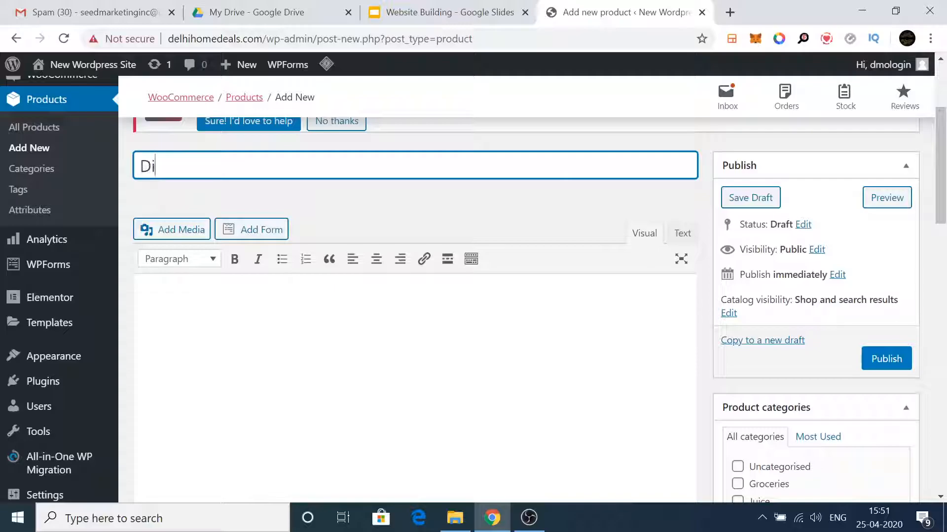
pyautogui.write('gital Marketing Course')
pyautogui.press('Tab')
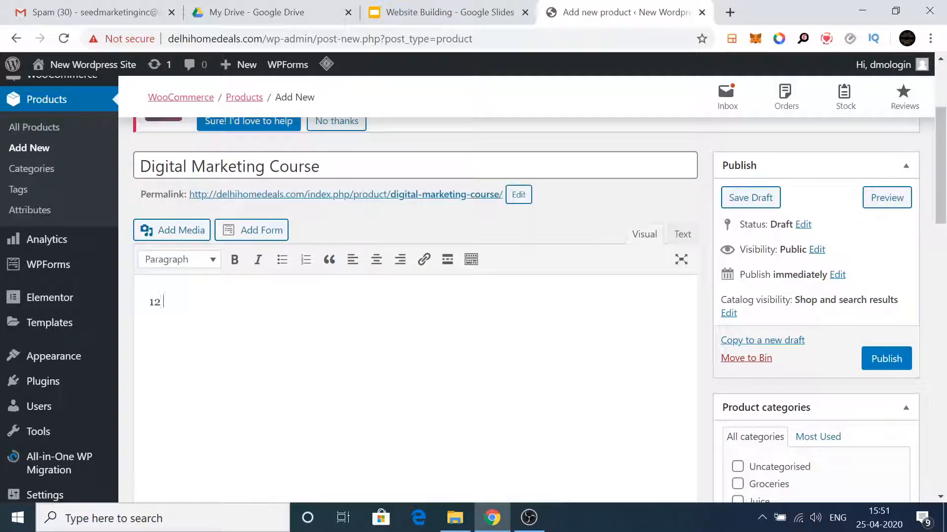
pyautogui.write('12 Courses in one.')
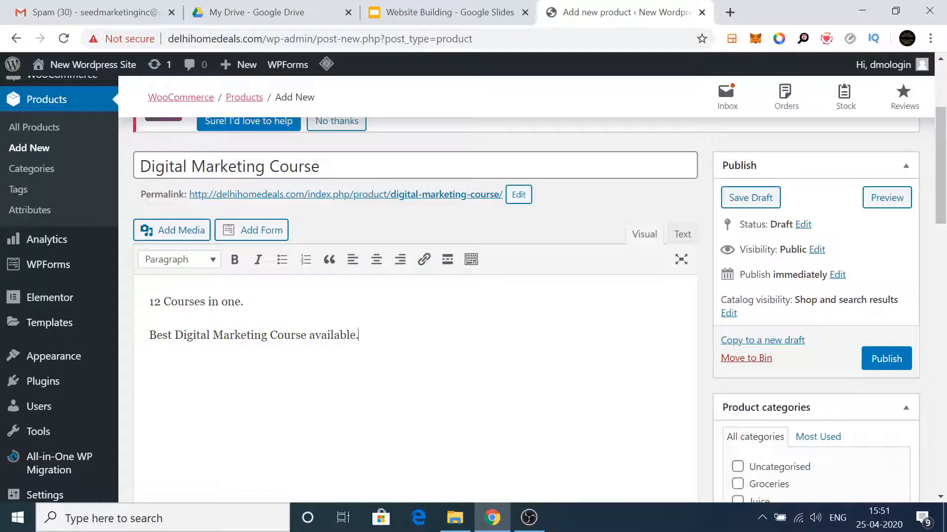
# Examine the regular price and sale price fields in the general product data
pyautogui.scroll(-5, 342, 332)
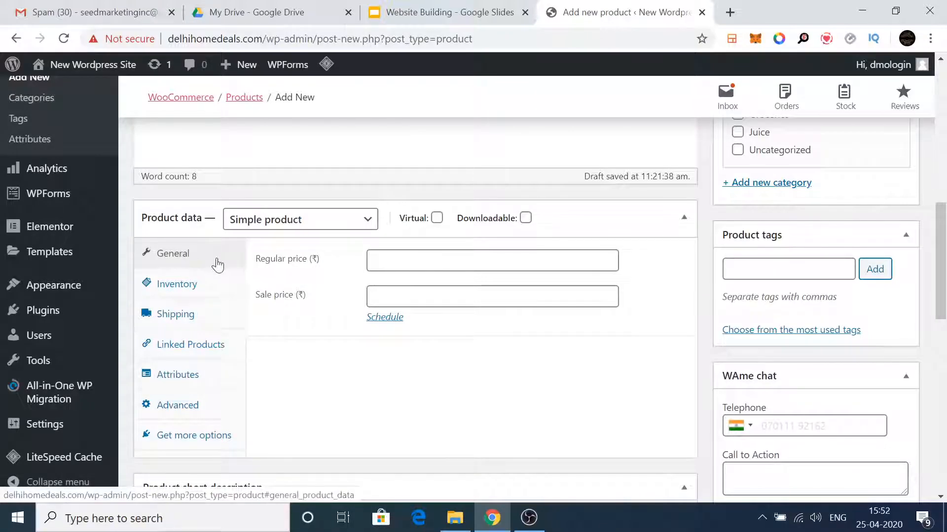
pyautogui.click(378, 266)
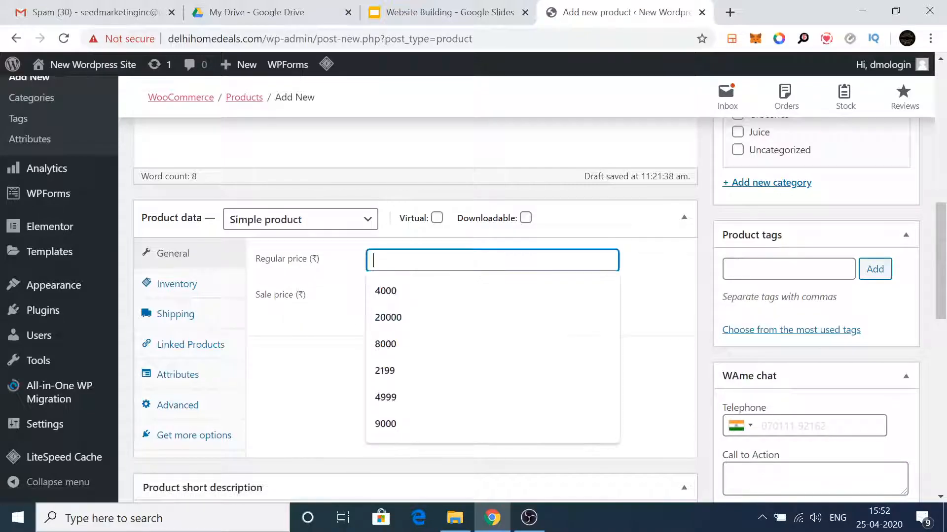
pyautogui.click(375, 296)
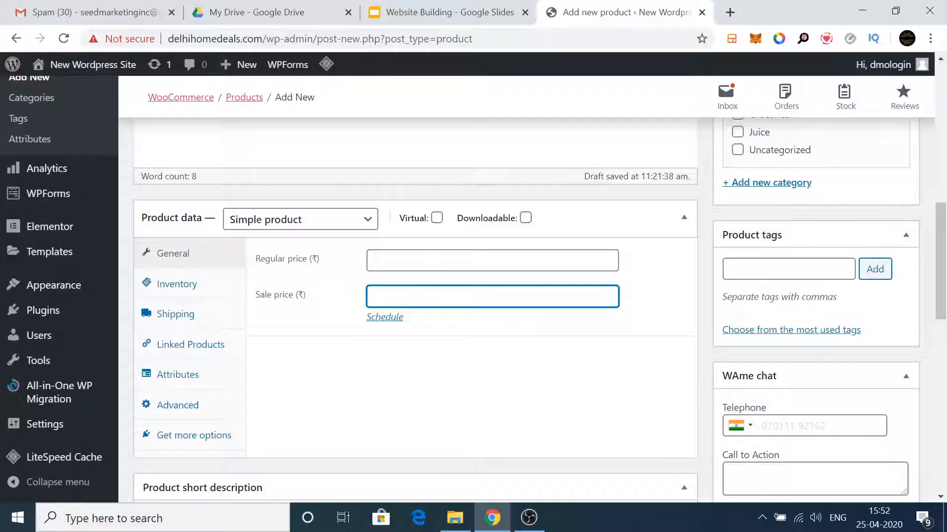
pyautogui.click(384, 261)
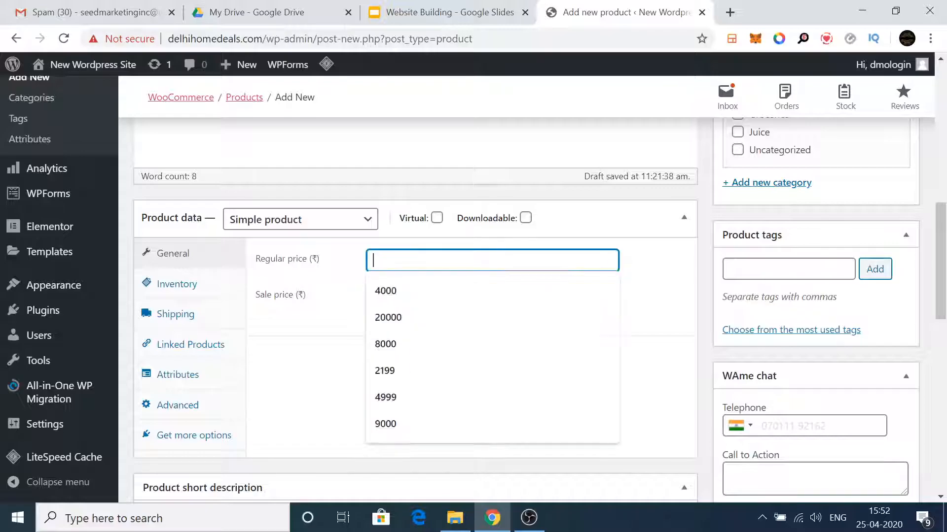
pyautogui.click(325, 321)
# Check the stock status choices in the product's inventory data and enable stock management at product level
pyautogui.click(170, 284)
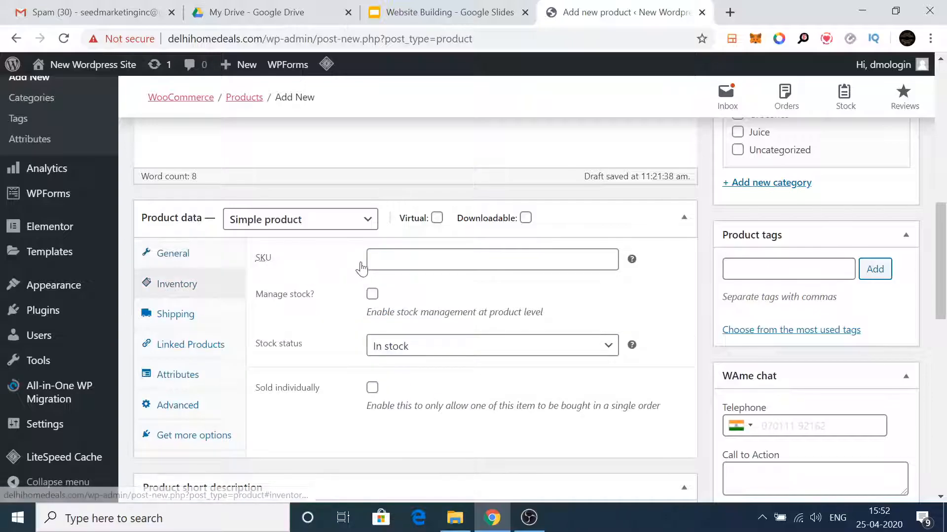
pyautogui.click(401, 350)
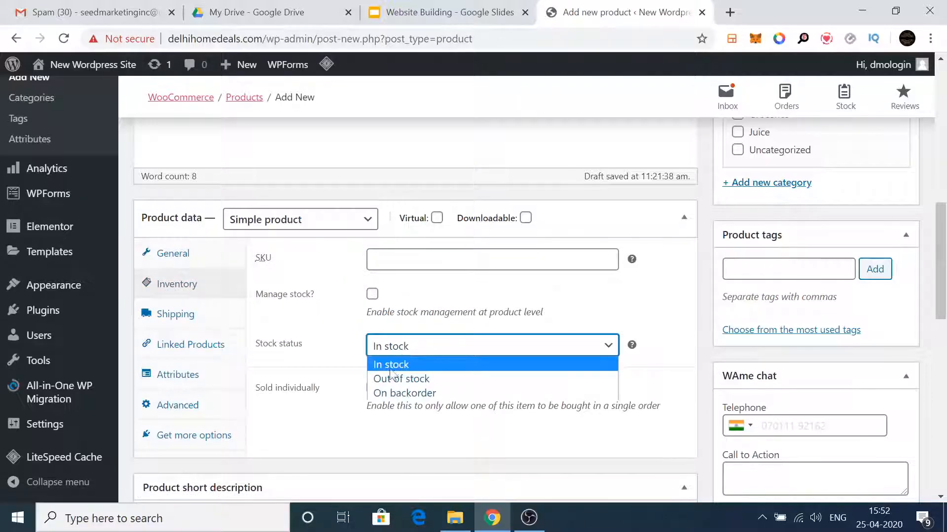
pyautogui.click(318, 362)
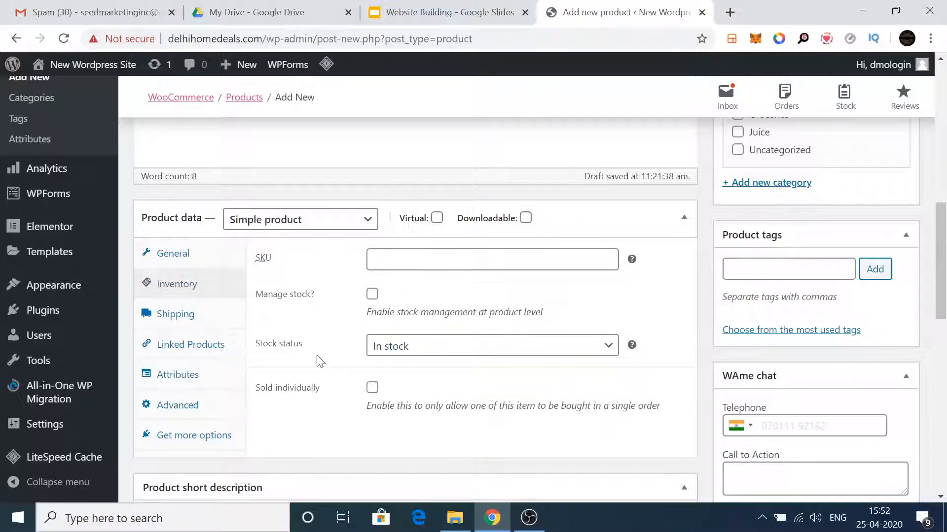
pyautogui.click(373, 295)
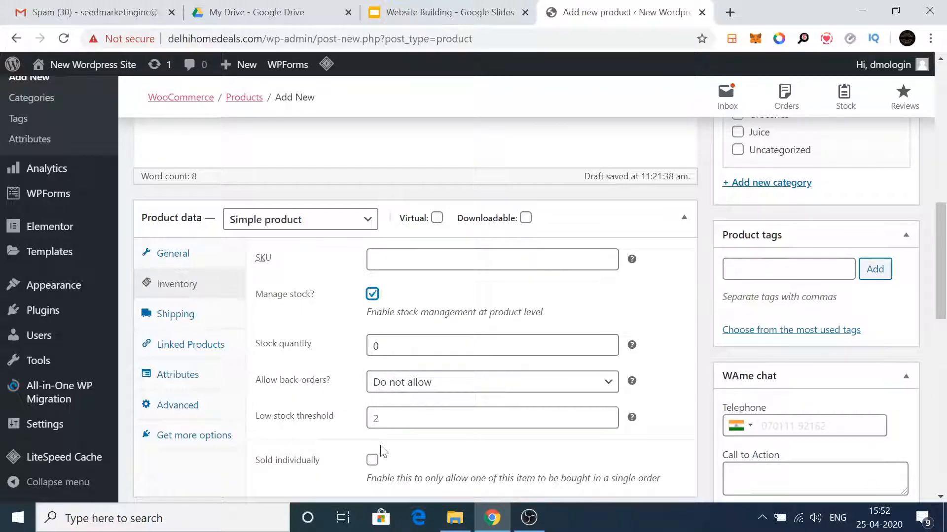
# Examine the product's shipping class choices, the upsell and cross-sell fields, and the Virtual product option
pyautogui.click(178, 314)
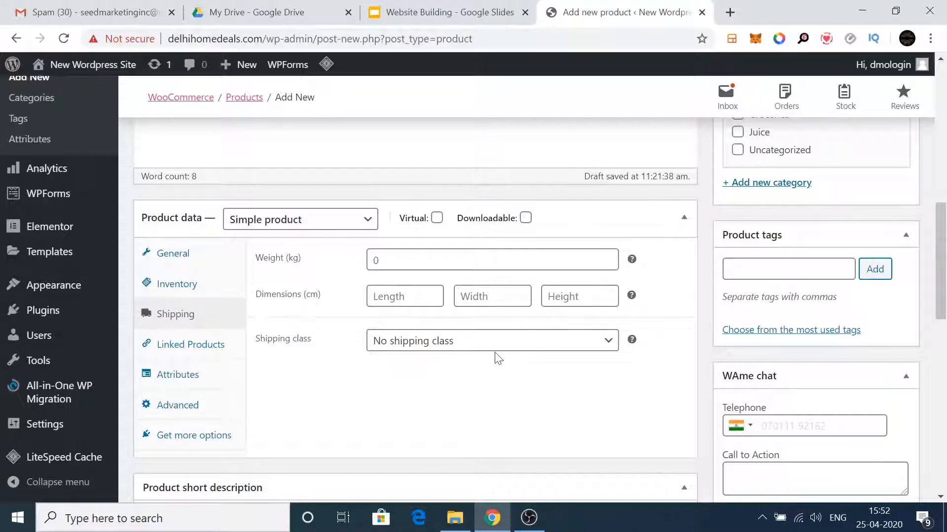
pyautogui.click(464, 346)
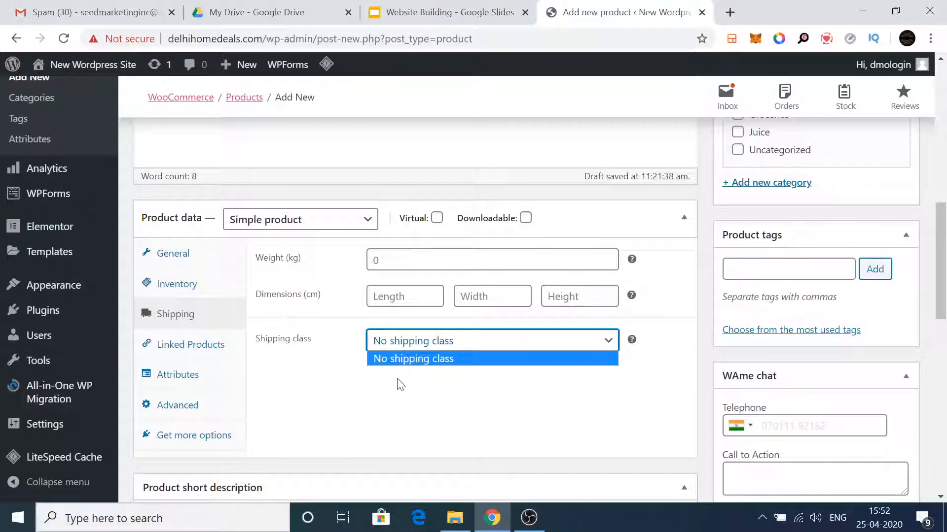
pyautogui.click(349, 387)
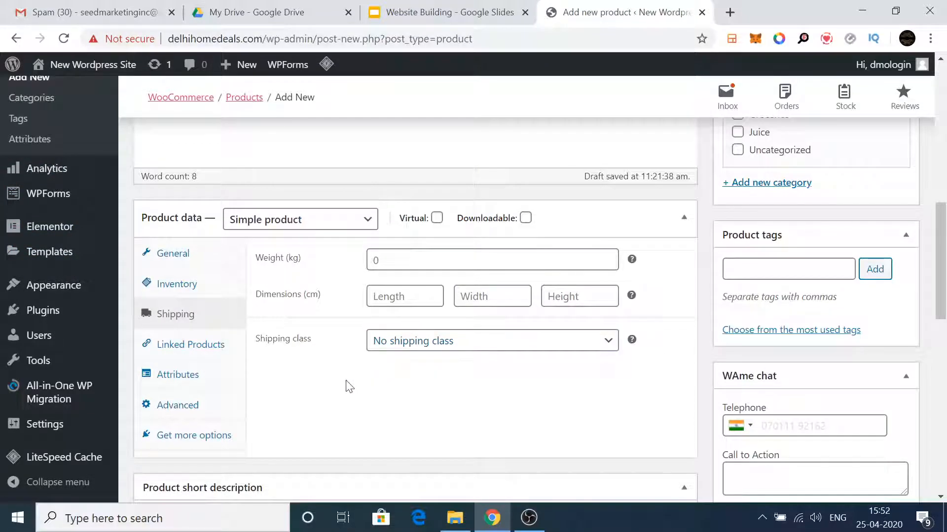
pyautogui.click(191, 351)
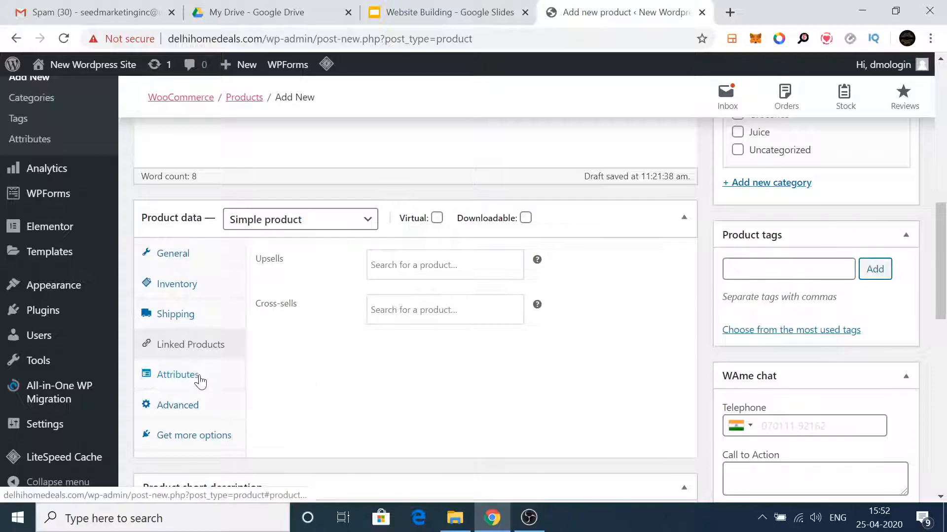
pyautogui.scroll(-1, 199, 389)
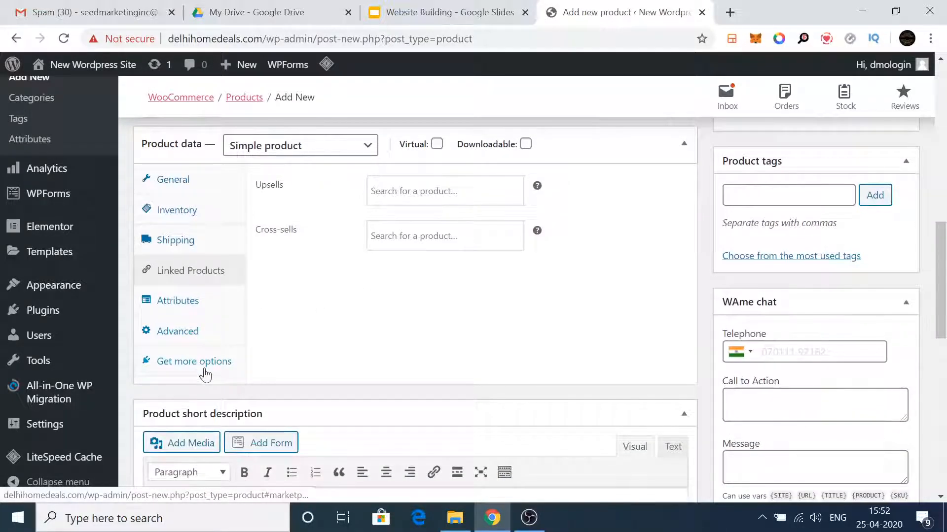
pyautogui.scroll(-1, 205, 375)
pyautogui.scroll(3, 355, 302)
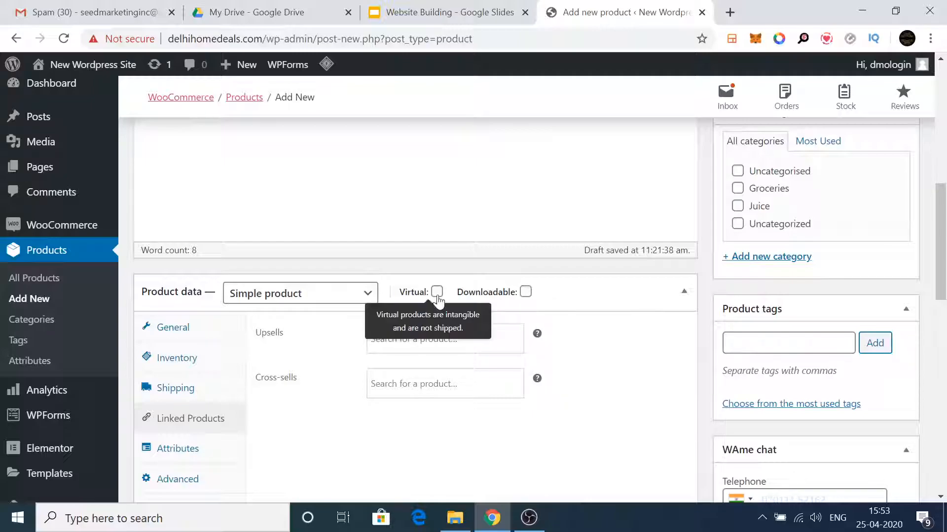
# Look over the product short description editor, the publishing options and the product categories list
pyautogui.scroll(-7, 438, 303)
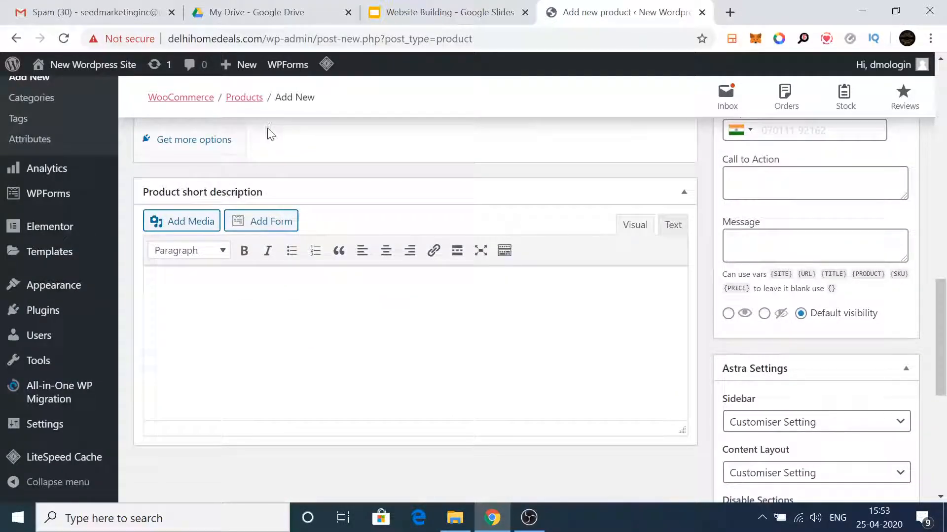
pyautogui.click(159, 291)
pyautogui.scroll(7, 649, 353)
pyautogui.scroll(2, 524, 403)
pyautogui.scroll(3, 524, 404)
pyautogui.scroll(3, 787, 241)
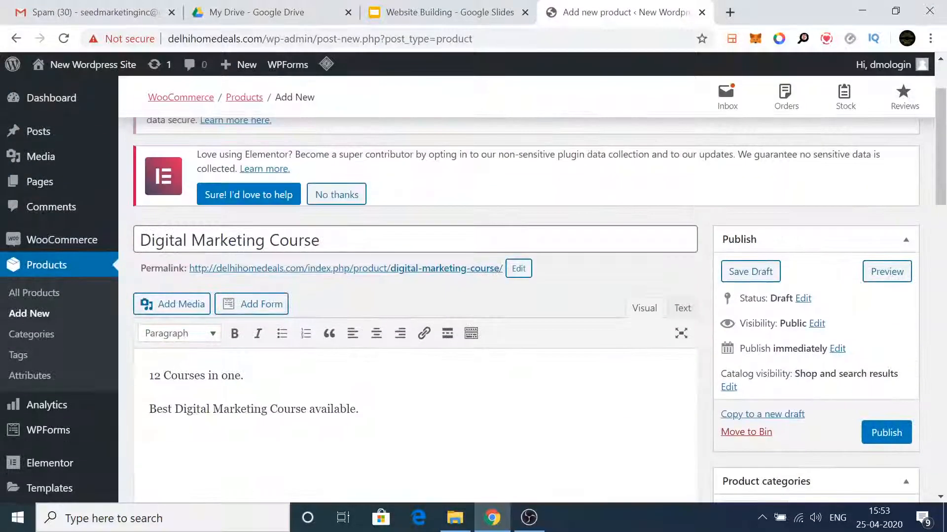
pyautogui.scroll(-2, 800, 297)
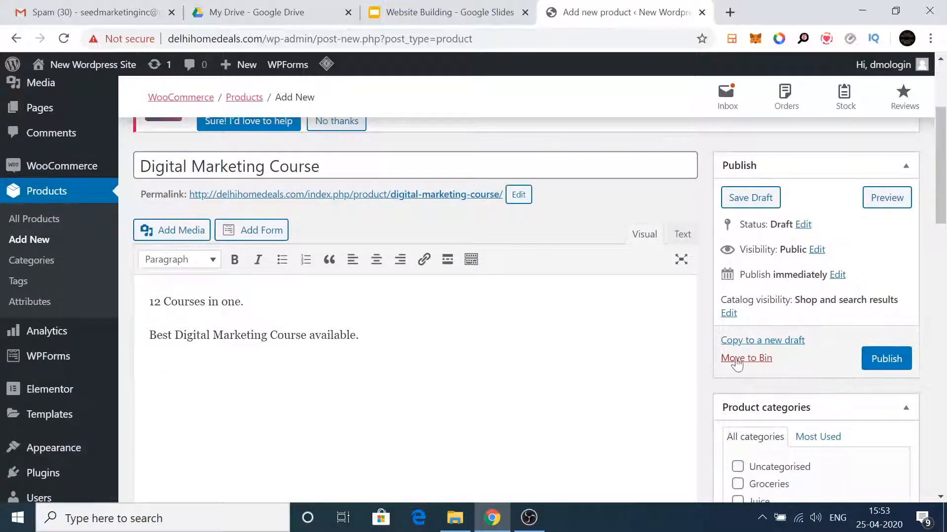
pyautogui.scroll(-3, 679, 351)
pyautogui.scroll(-1, 679, 351)
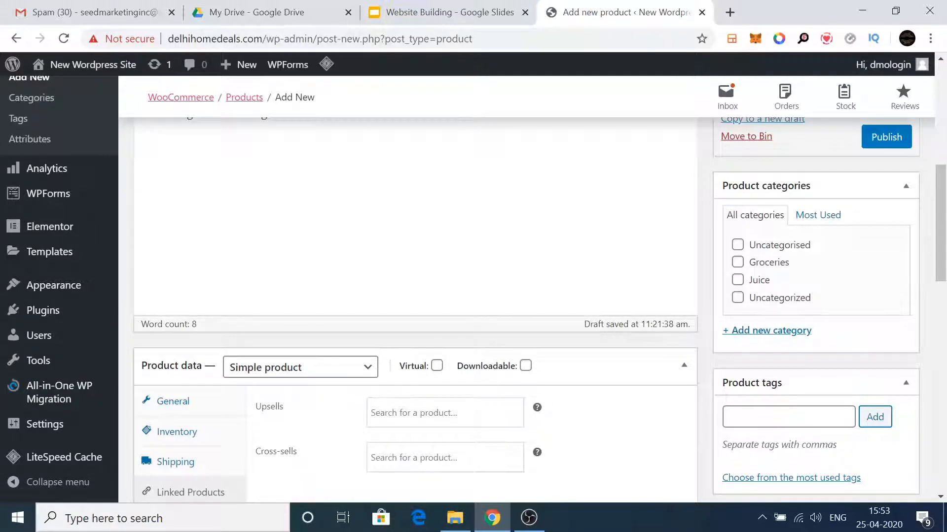
# Open flipkart.com in a new browser tab and view its main product categories
pyautogui.click(729, 11)
pyautogui.write('flipkart.com')
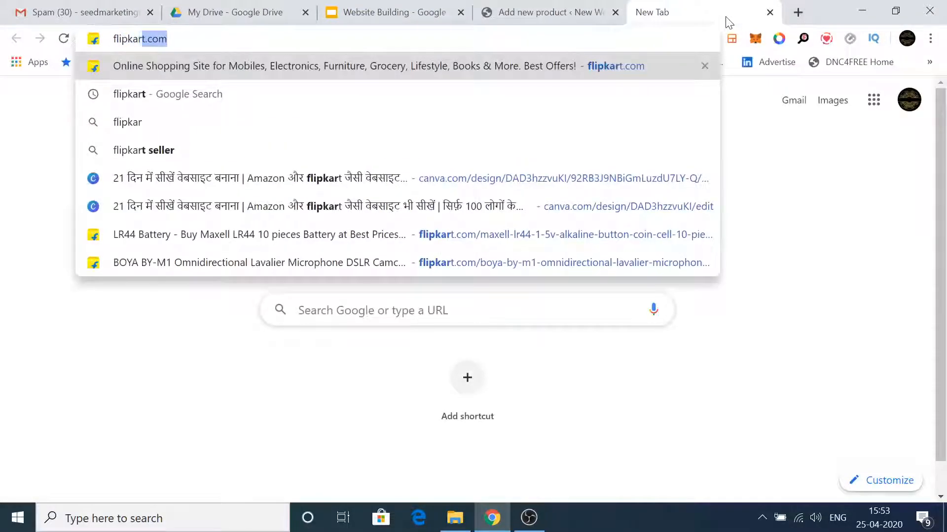
pyautogui.press('Return')
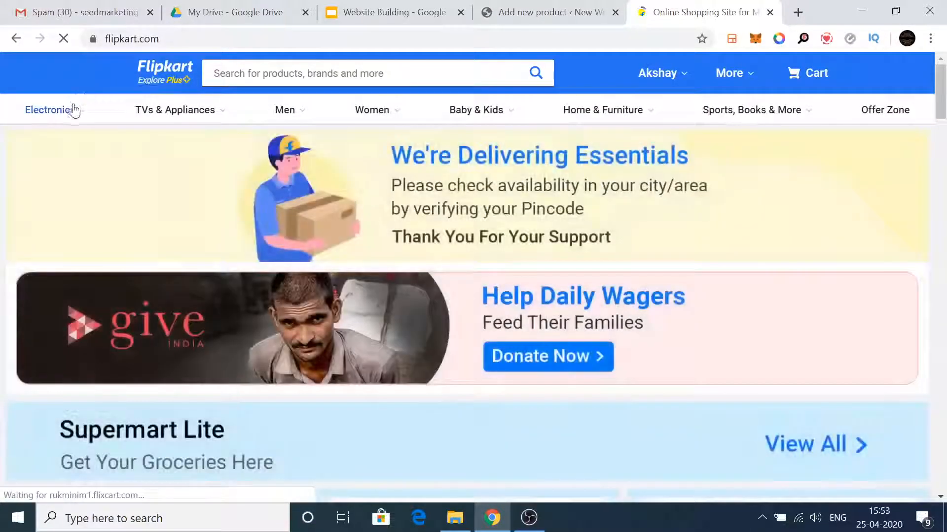
pyautogui.moveTo(73, 111)
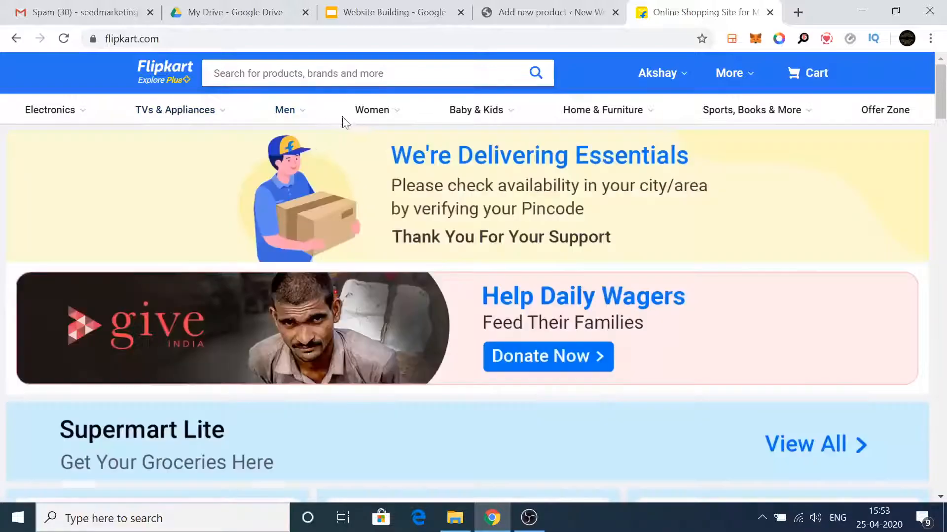
pyautogui.moveTo(385, 117)
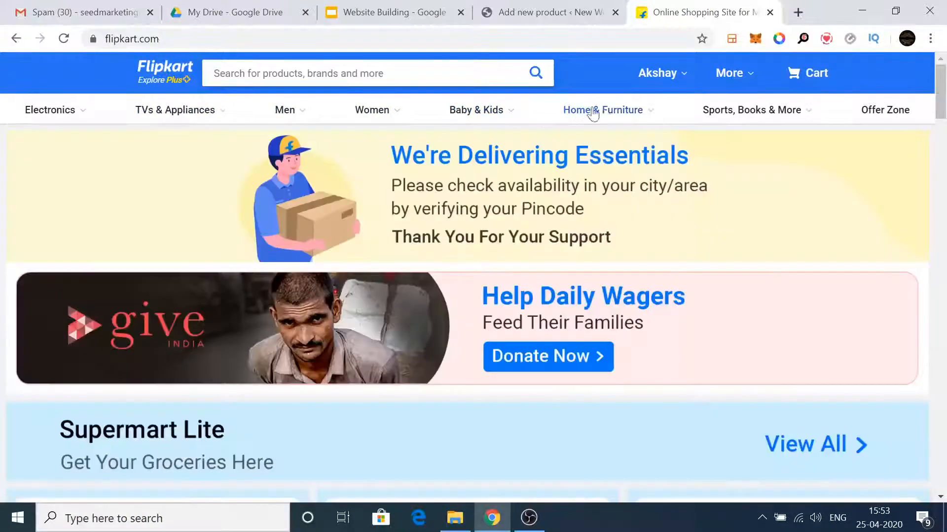
pyautogui.moveTo(619, 118)
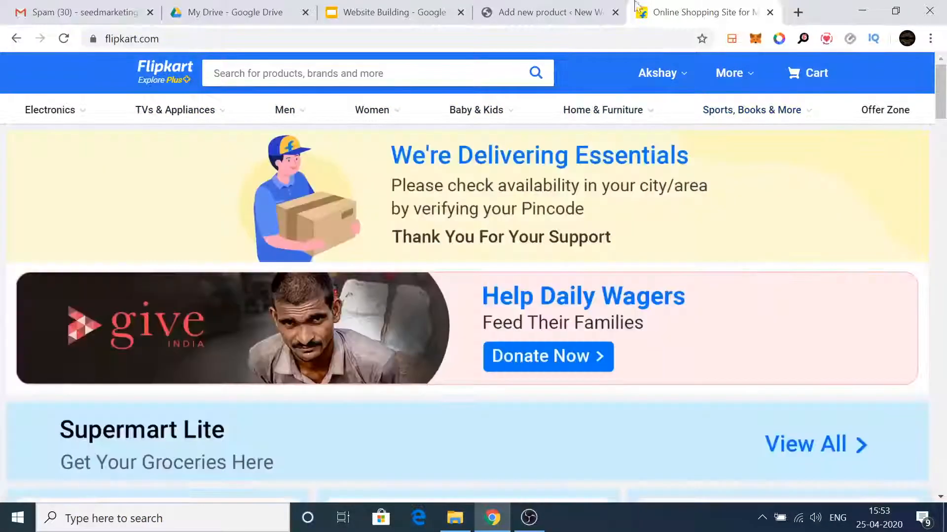
# Compare the new product's category options in WordPress with the subcategories under Flipkart's TVs & Appliances category
pyautogui.click(583, 18)
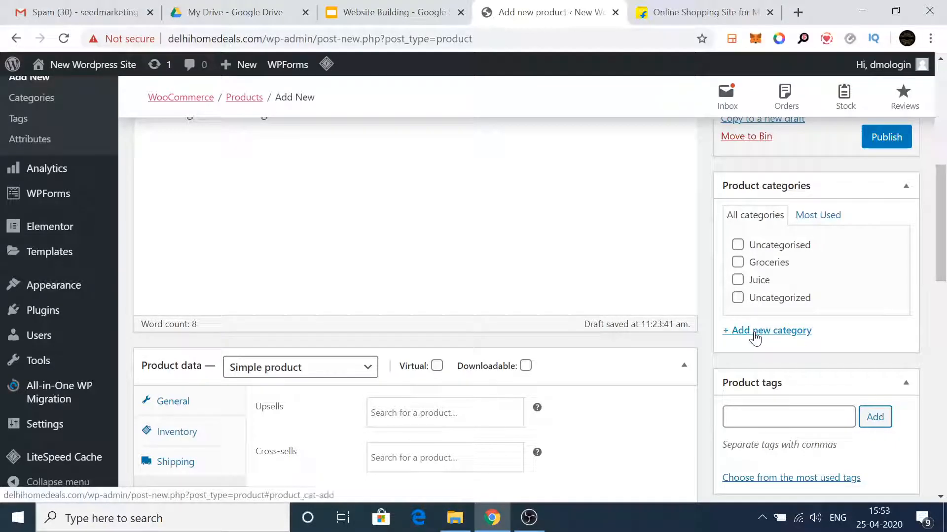
pyautogui.scroll(5, 99, 318)
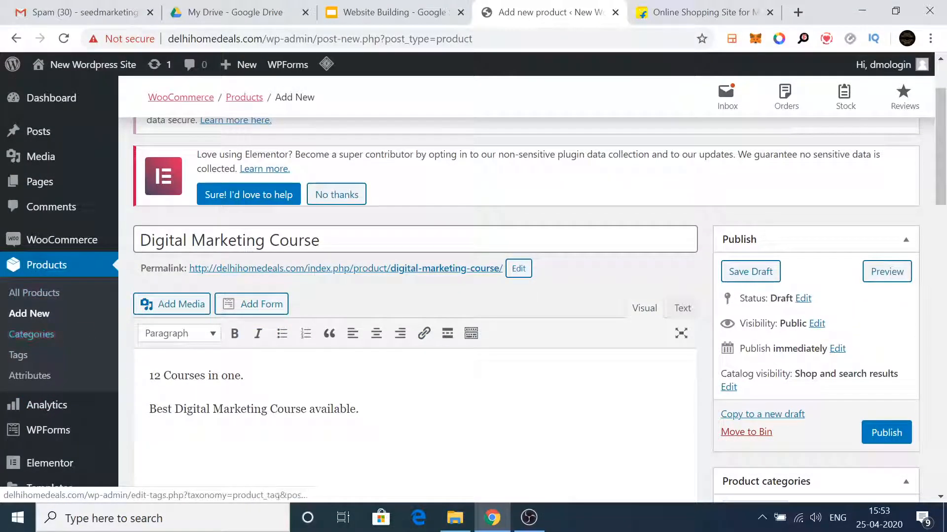
pyautogui.scroll(-4, 395, 296)
pyautogui.click(700, 12)
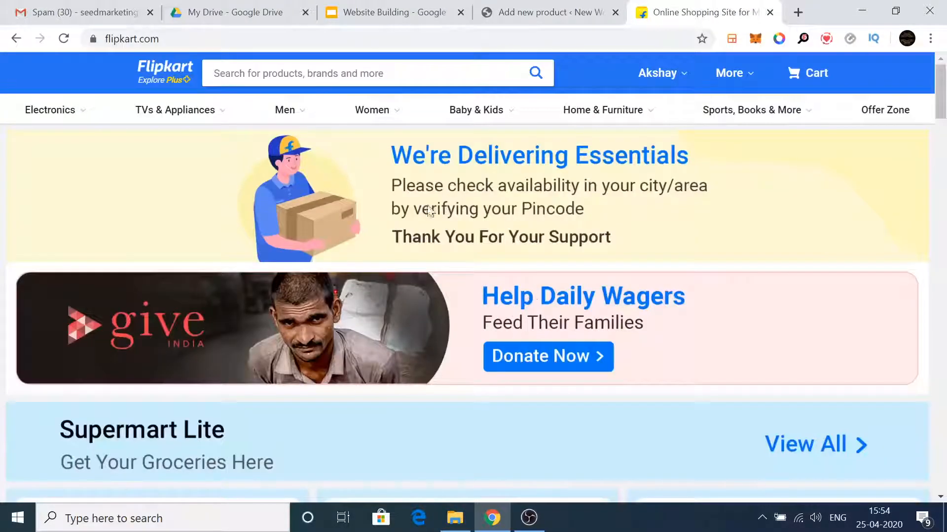
pyautogui.moveTo(185, 112)
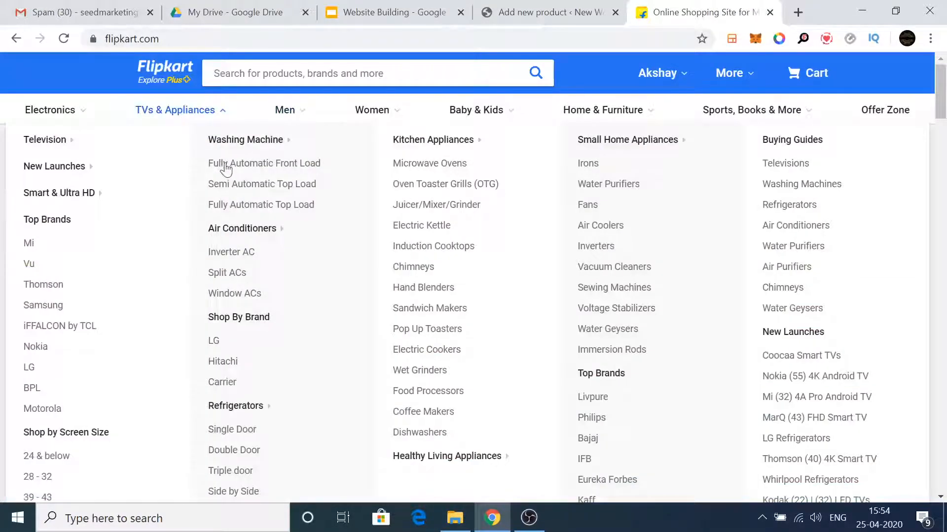
# Open Flipkart's Inverter AC listing and the Carrier 1.5 Ton 3 Star Split Inverter AC product page, highlighting the product title
pyautogui.click(222, 253)
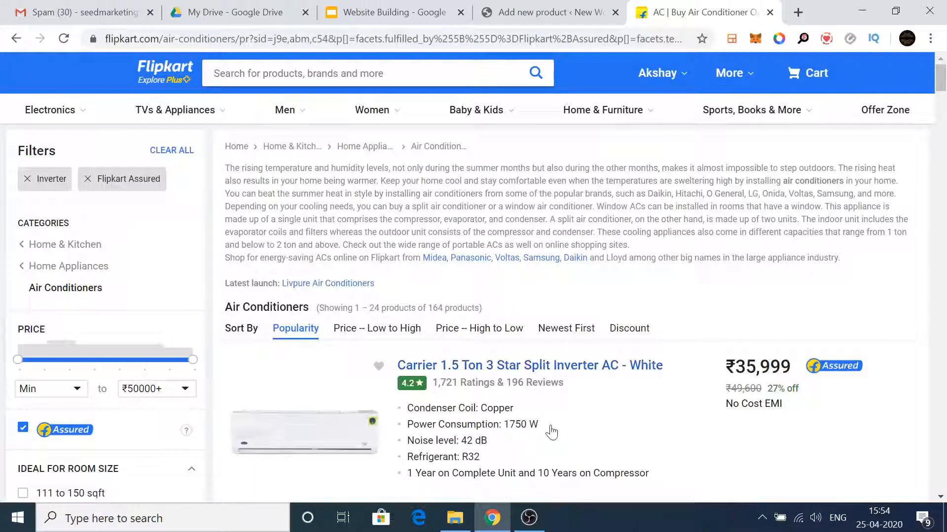
pyautogui.scroll(-5, 567, 399)
pyautogui.click(395, 218)
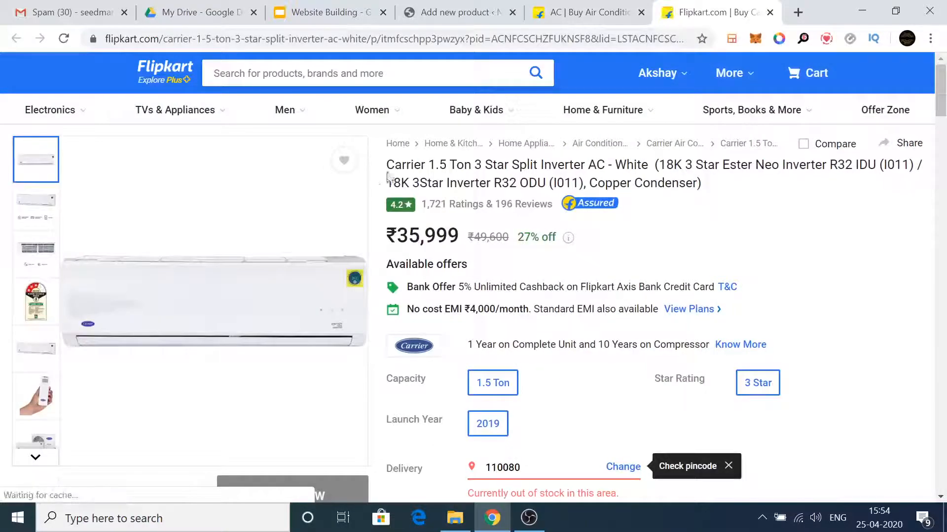
pyautogui.moveTo(387, 164); pyautogui.dragTo(730, 183)
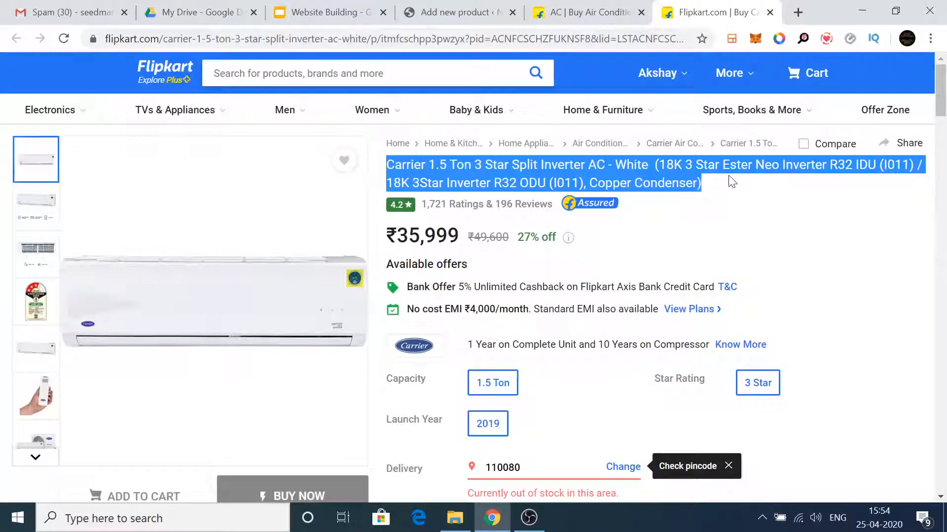
# Compare the short description editor of the new WordPress product with the Highlights section on the Flipkart AC page
pyautogui.click(500, 3)
pyautogui.scroll(-10, 401, 342)
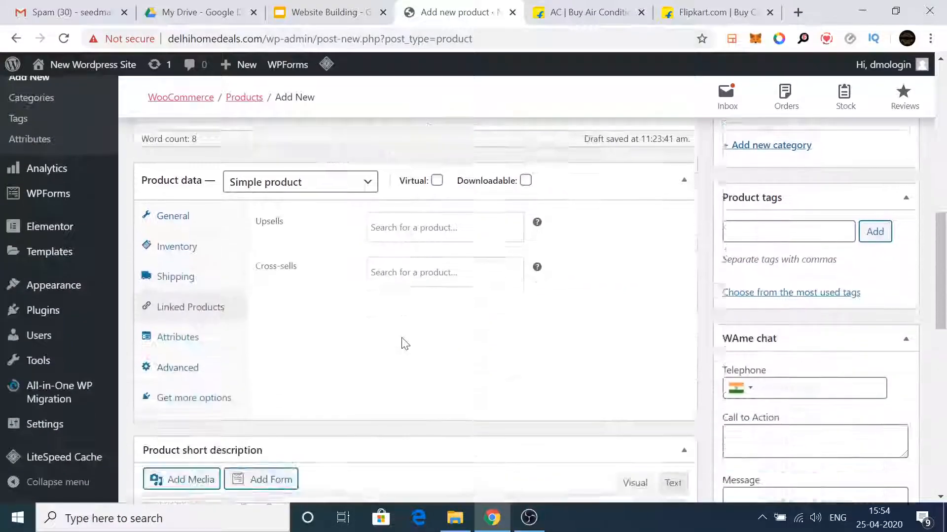
pyautogui.scroll(4, 372, 233)
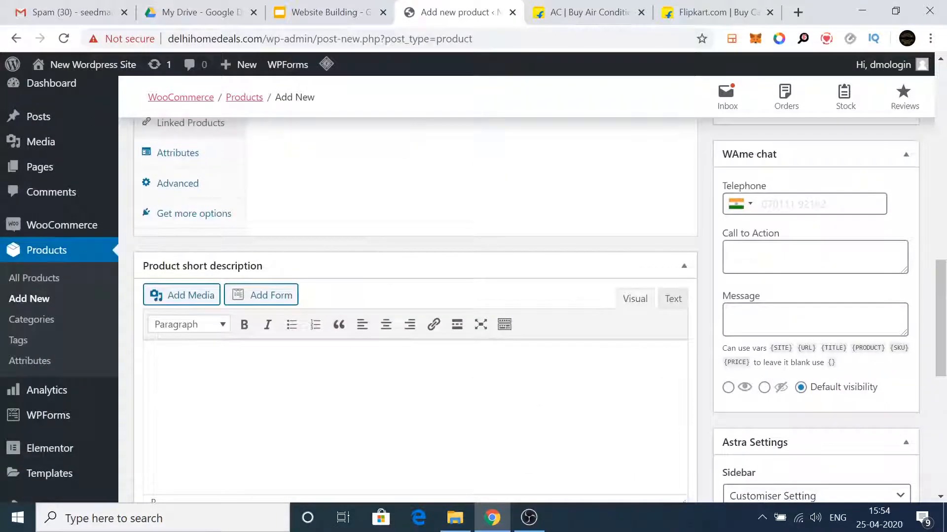
pyautogui.click(680, 11)
pyautogui.scroll(-5, 656, 296)
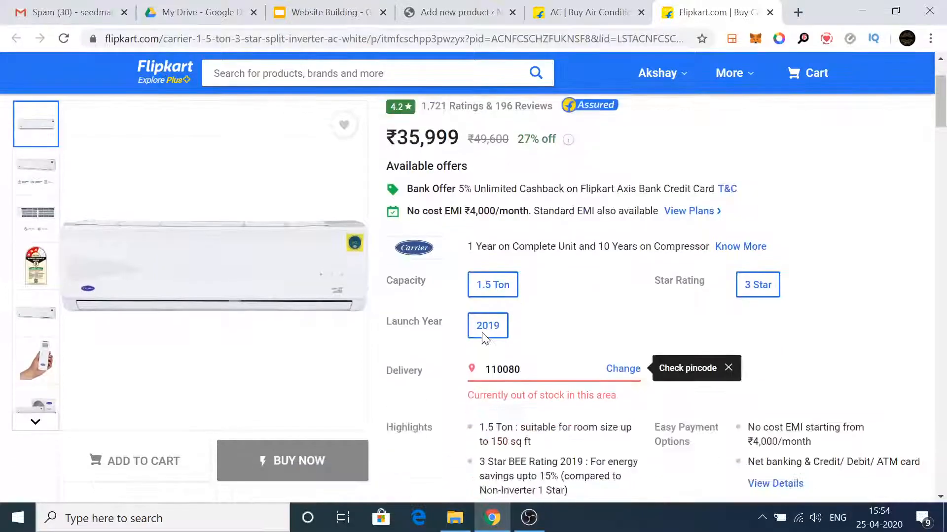
pyautogui.scroll(2, 655, 296)
pyautogui.scroll(-9, 656, 296)
pyautogui.scroll(4, 666, 296)
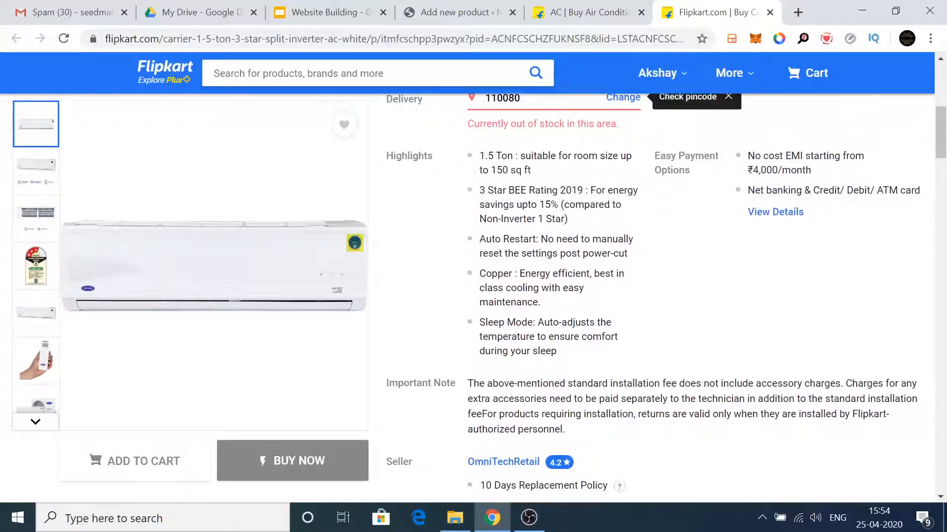
# Examine the AC's product description on Flipkart and expand its full specifications list
pyautogui.scroll(-10, 464, 392)
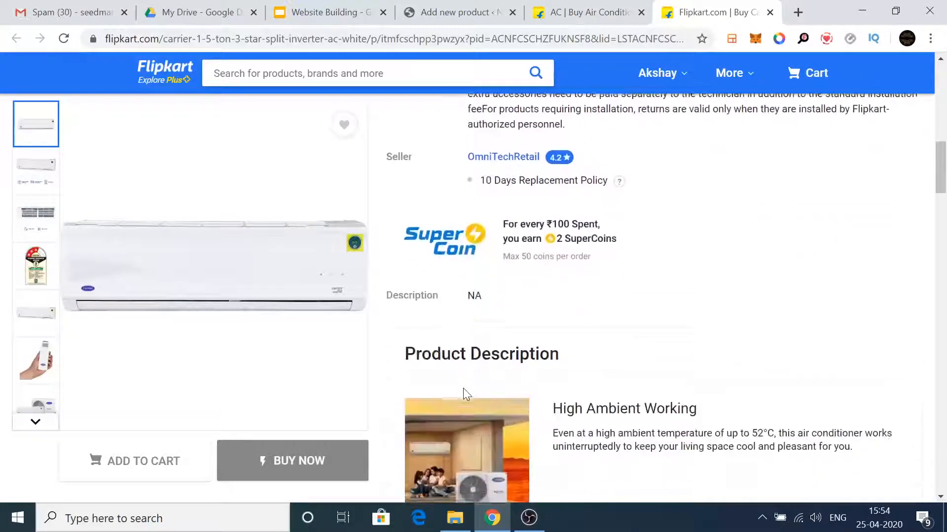
pyautogui.scroll(-11, 464, 392)
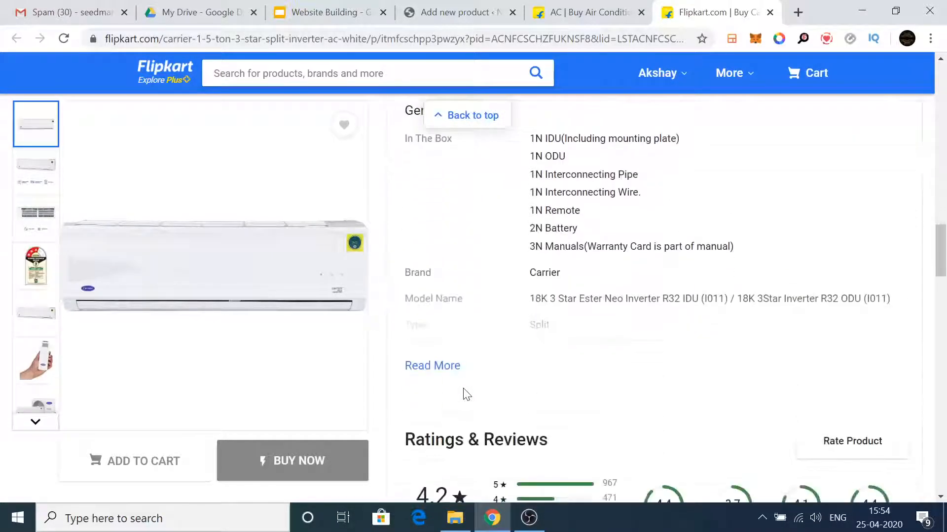
pyautogui.scroll(2, 465, 393)
pyautogui.click(444, 441)
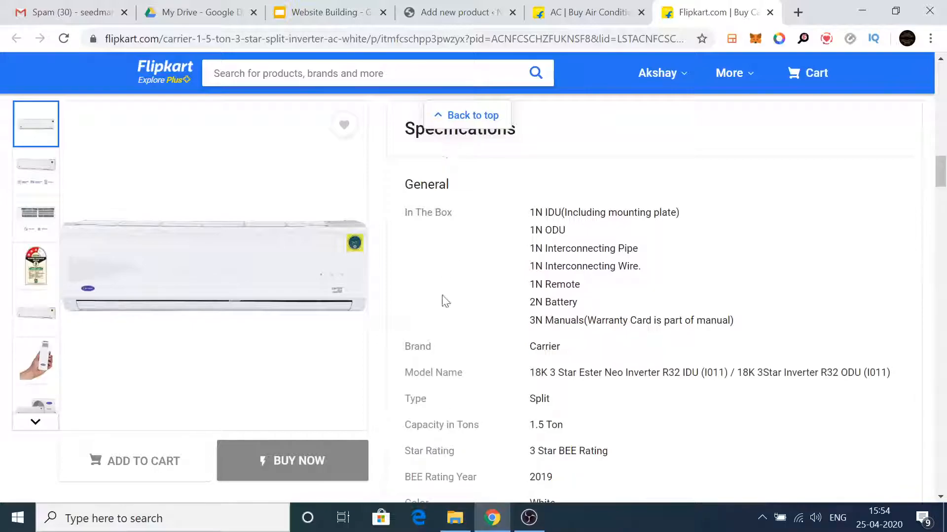
pyautogui.scroll(-4, 449, 421)
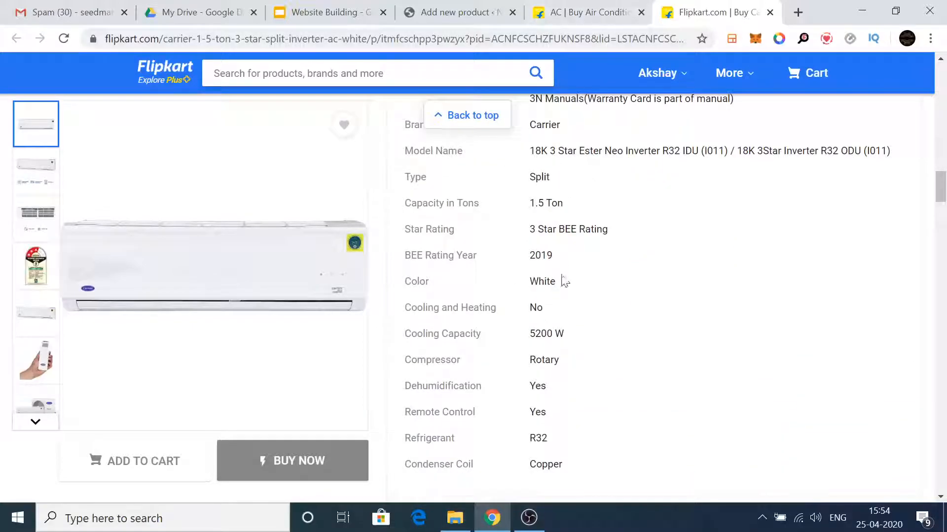
# Compare the main description editor of the Digital Marketing Course product with the detailed specifications on the Flipkart AC page
pyautogui.click(559, 9)
pyautogui.scroll(4, 373, 264)
pyautogui.click(446, 12)
pyautogui.scroll(6, 390, 296)
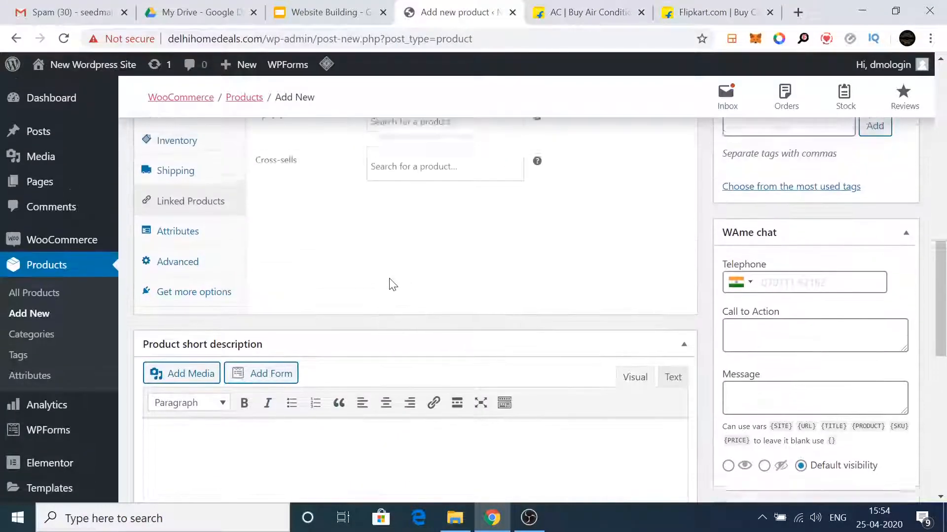
pyautogui.scroll(7, 414, 295)
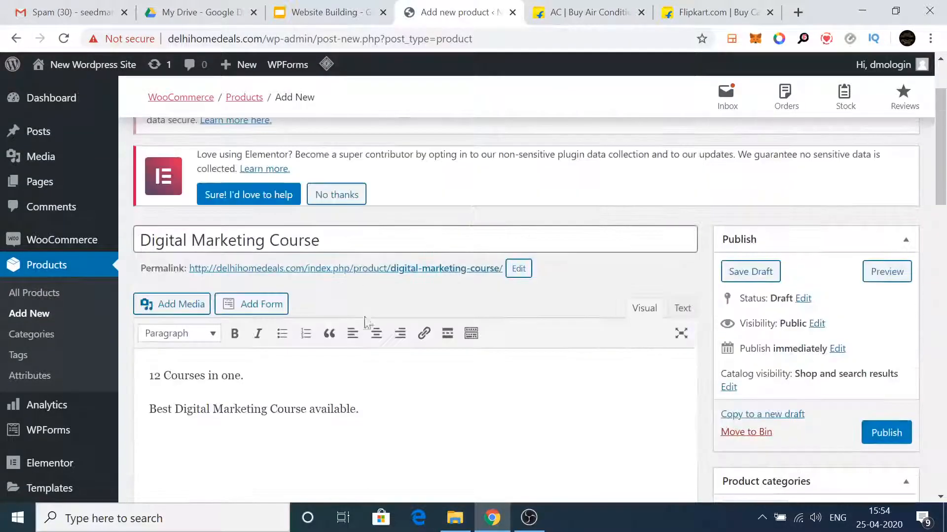
pyautogui.click(700, 7)
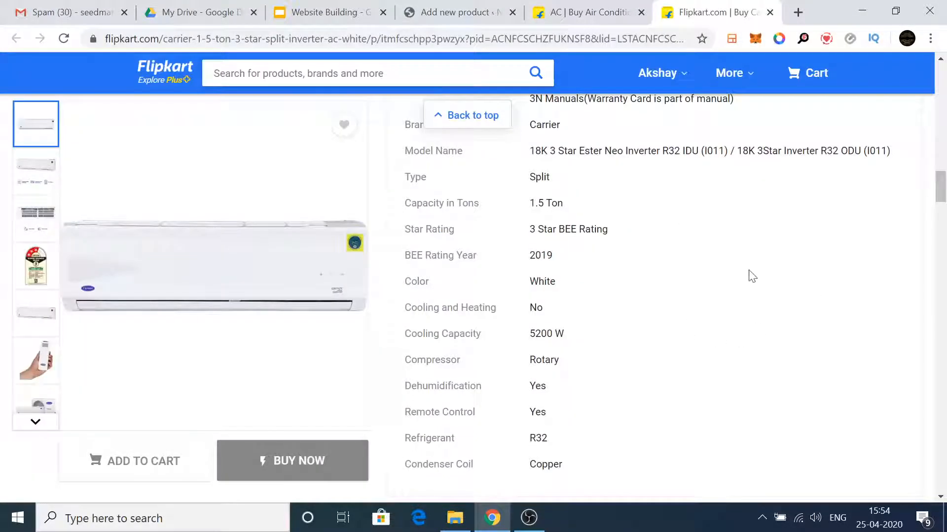
pyautogui.moveTo(941, 186); pyautogui.dragTo(942, 213)
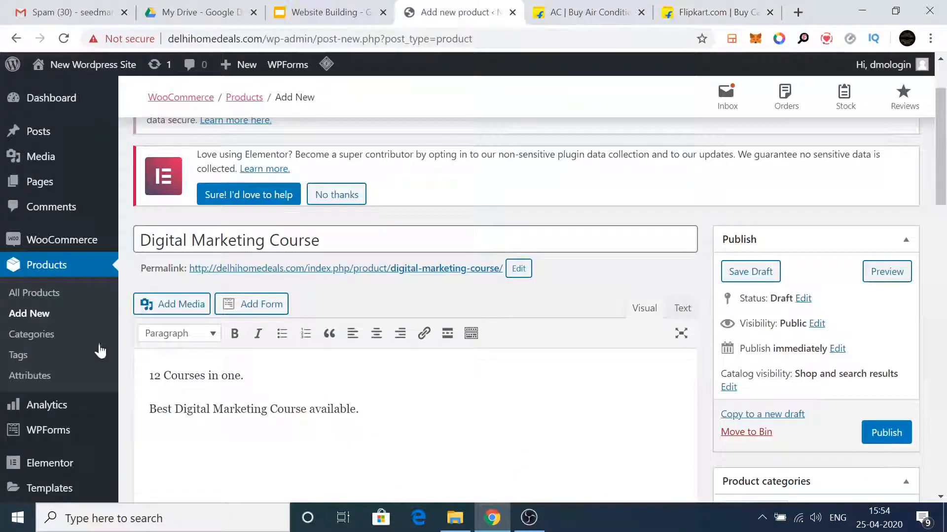
# Check the WordPress product data section against the AC's dimensions on Flipkart, then return to the AC's title and price
pyautogui.scroll(-10, 789, 286)
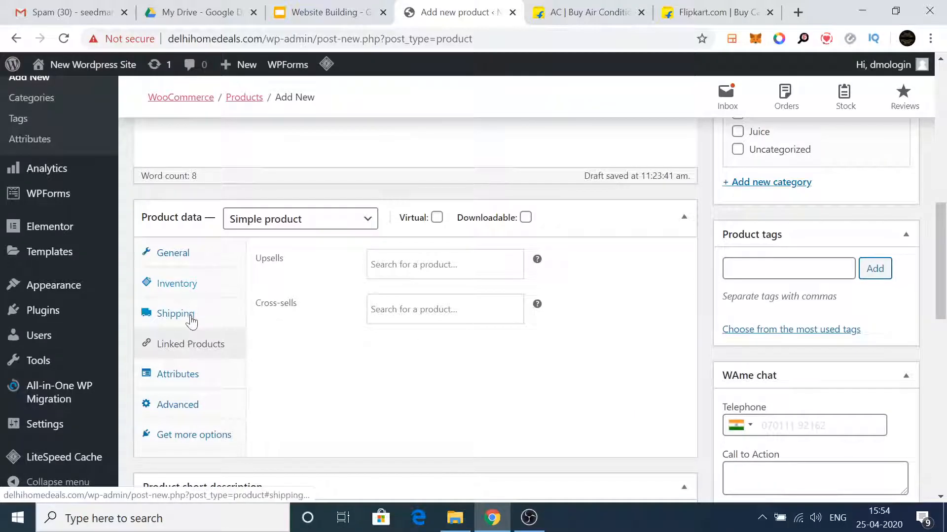
pyautogui.click(688, 12)
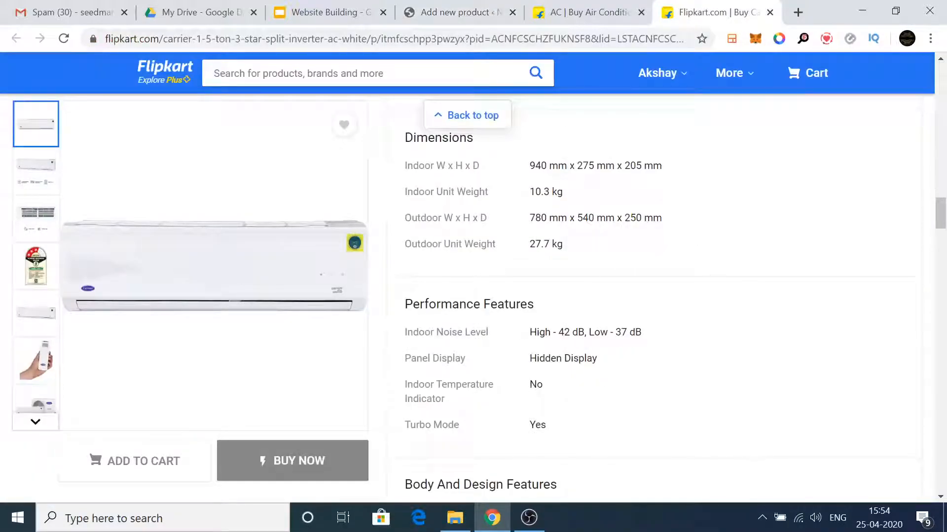
pyautogui.moveTo(941, 219); pyautogui.dragTo(934, 106)
pyautogui.click(833, 191)
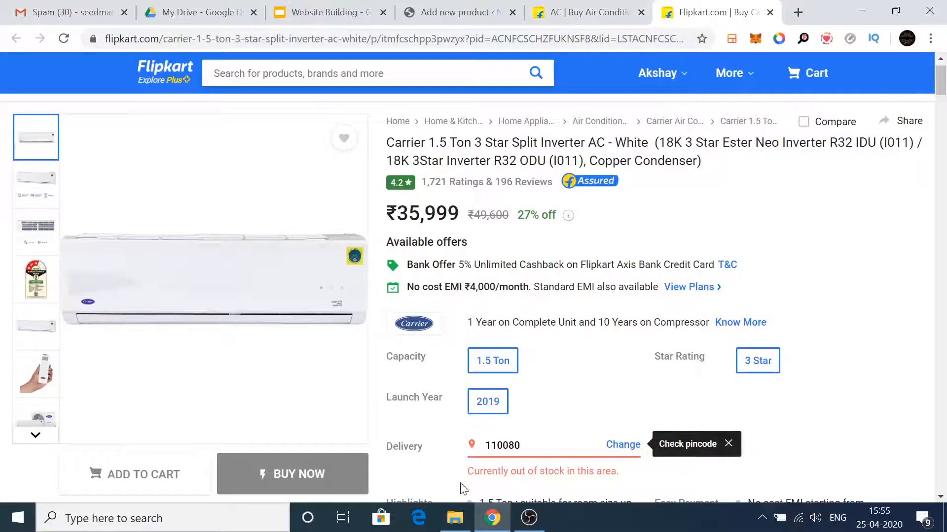
# Look over the WordPress product's short description, categories, tags, Astra settings and product data sections
pyautogui.click(463, 11)
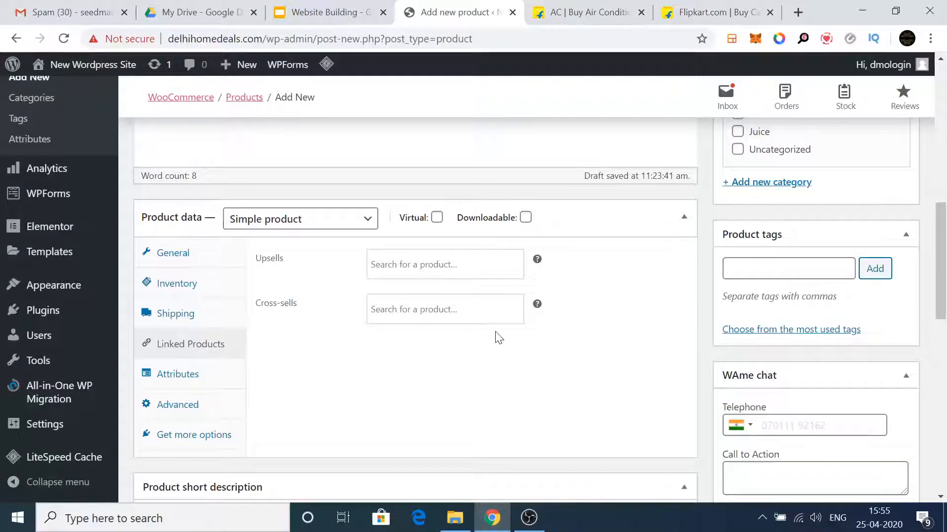
pyautogui.scroll(-5, 485, 346)
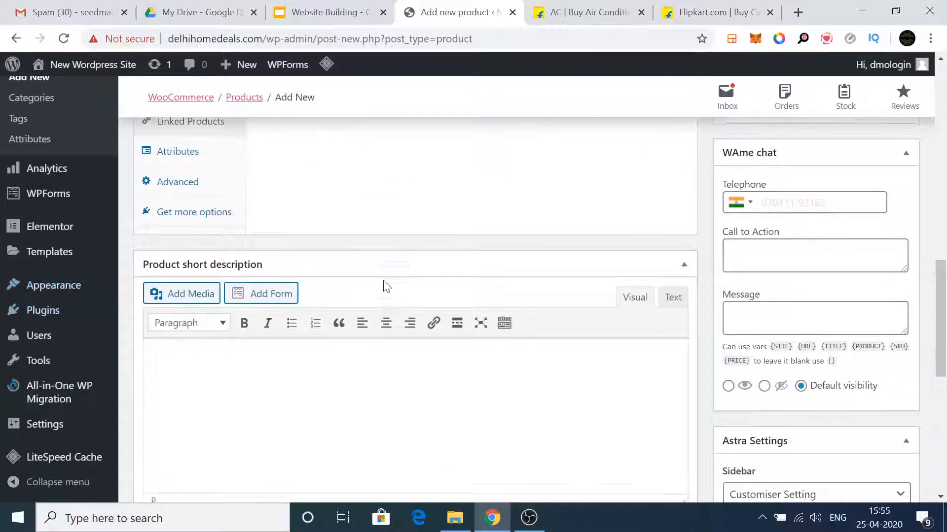
pyautogui.scroll(-4, 472, 302)
pyautogui.scroll(10, 485, 300)
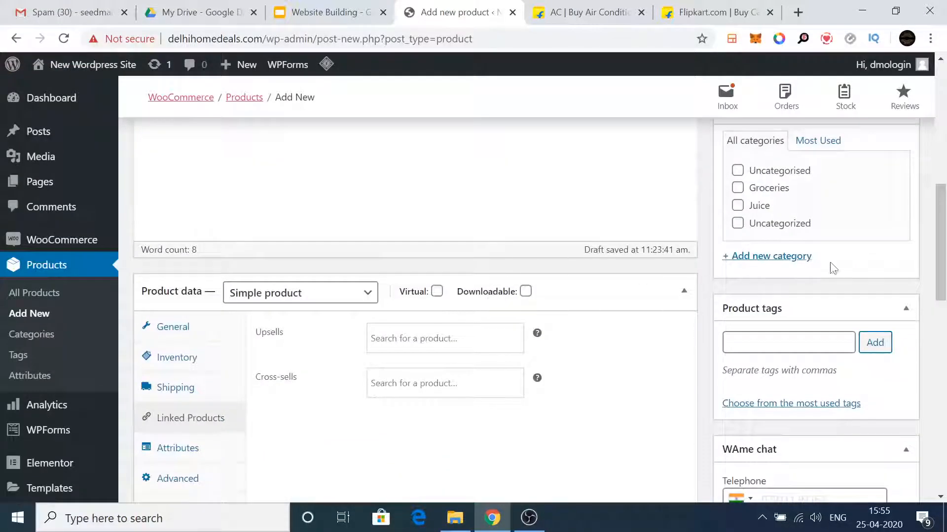
pyautogui.scroll(-5, 824, 268)
pyautogui.scroll(-5, 474, 296)
pyautogui.scroll(10, 945, 198)
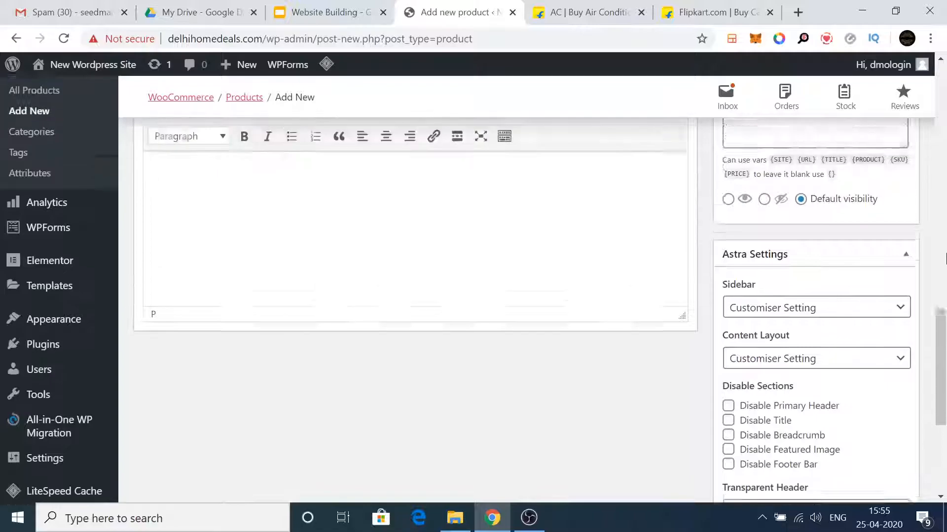
pyautogui.scroll(1, 946, 197)
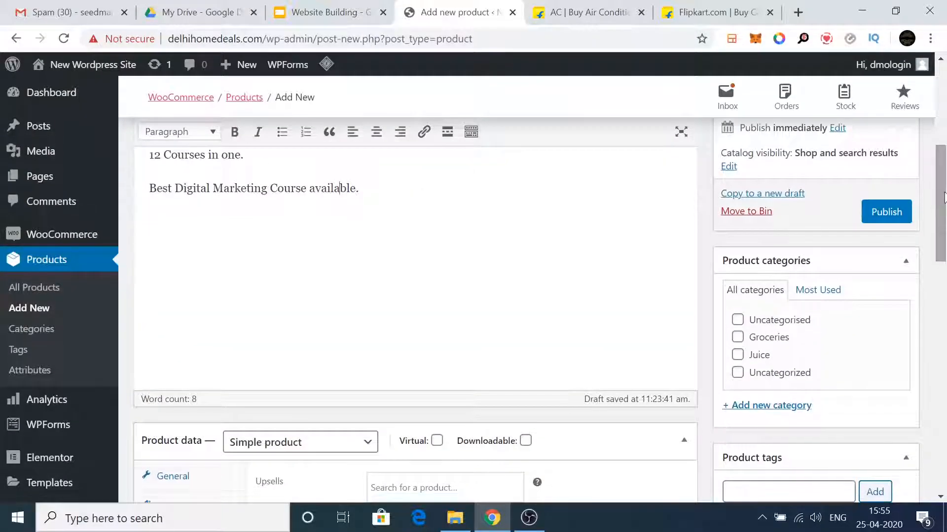
pyautogui.moveTo(942, 166); pyautogui.dragTo(933, 231)
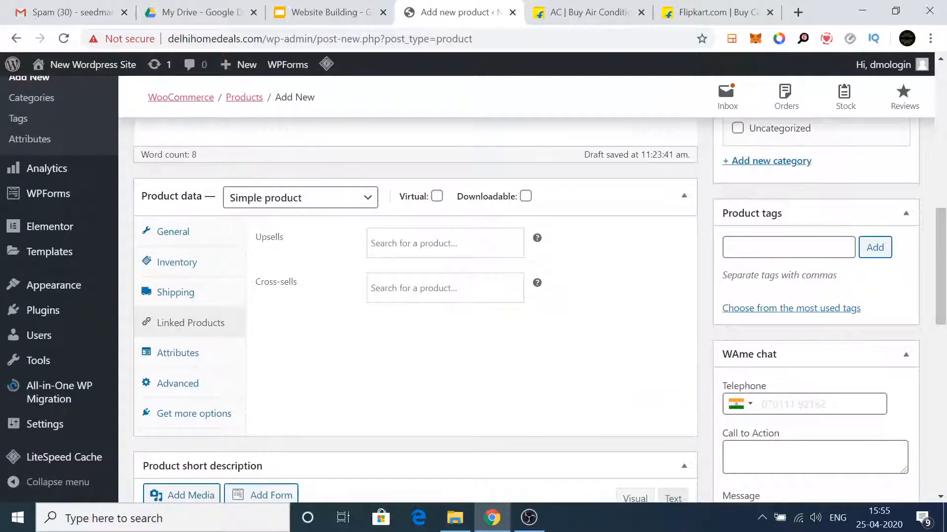
# Compare the WordPress product image and product gallery sections with the AC's image thumbnails on Flipkart
pyautogui.click(670, 7)
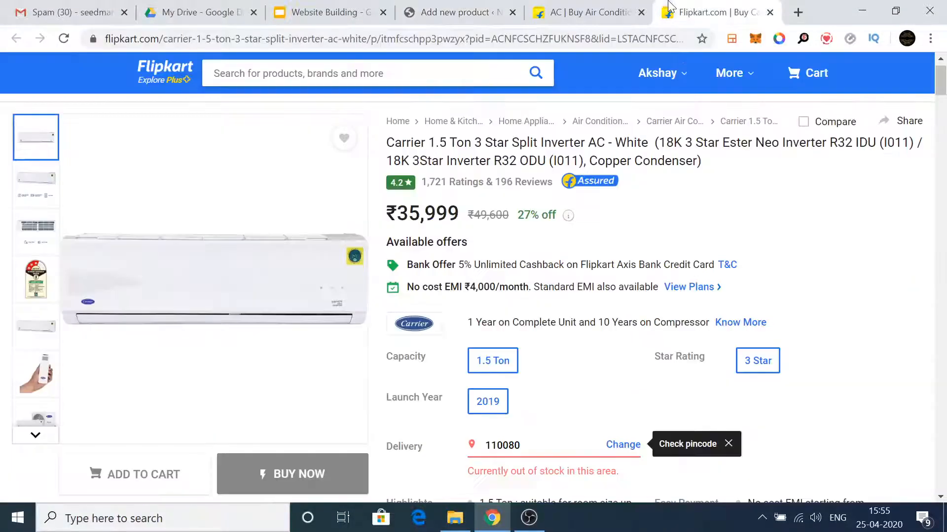
pyautogui.click(456, 11)
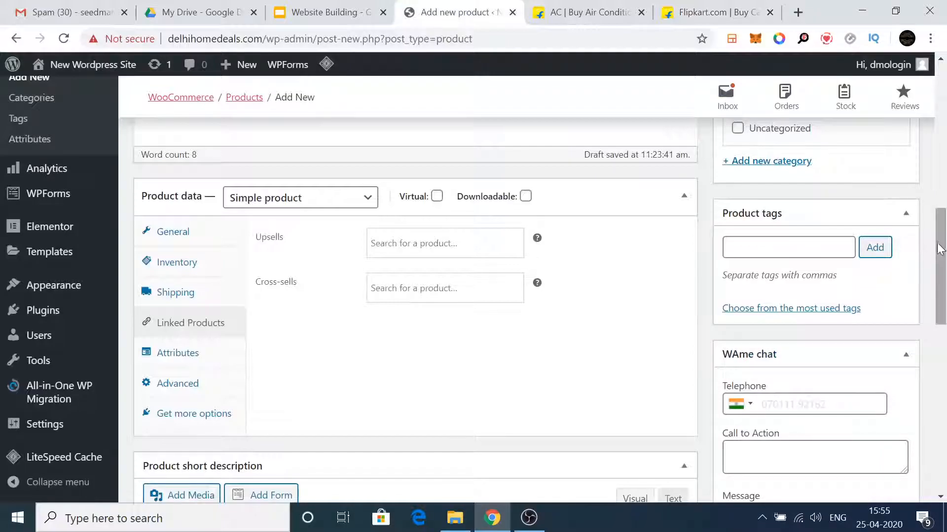
pyautogui.moveTo(944, 248); pyautogui.dragTo(944, 412)
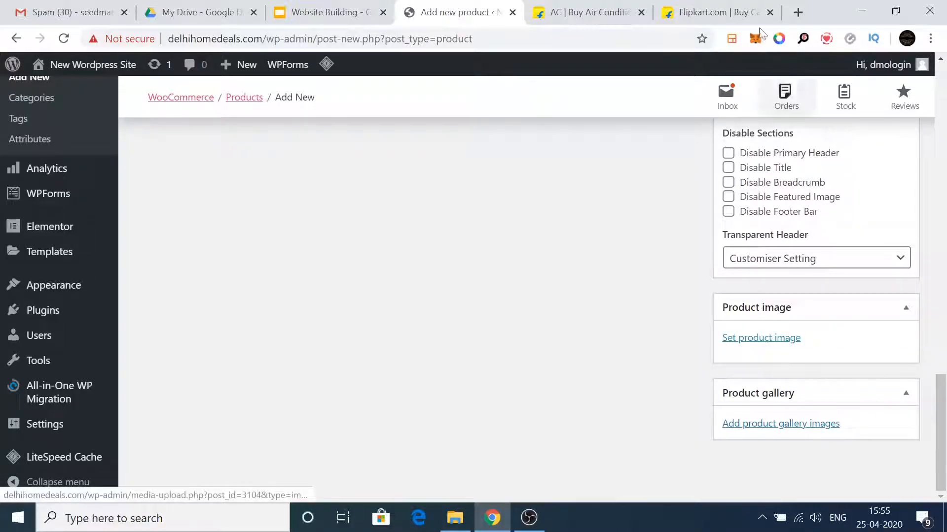
pyautogui.click(715, 12)
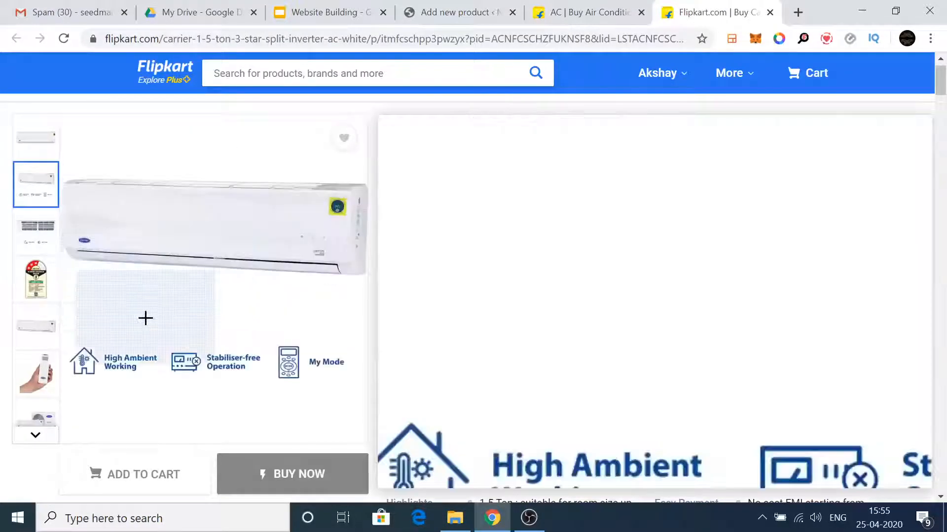
pyautogui.click(616, 12)
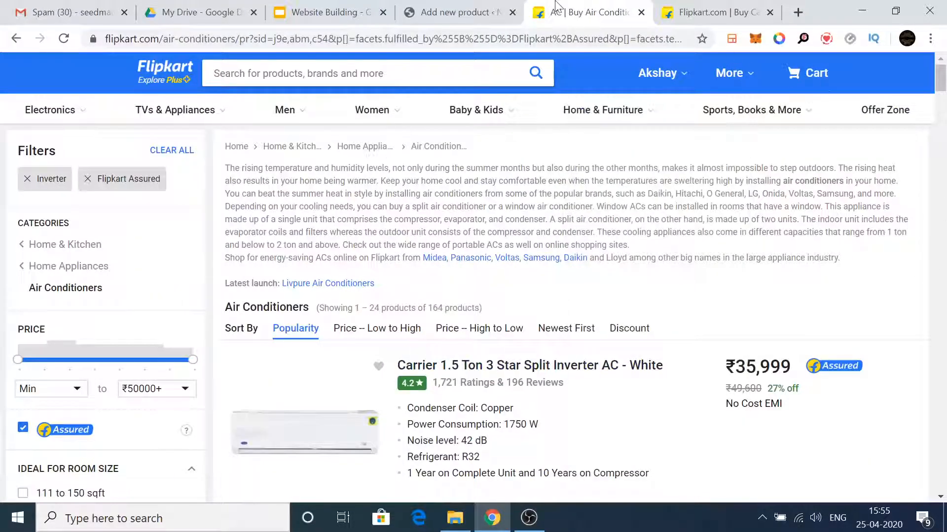
pyautogui.click(715, 13)
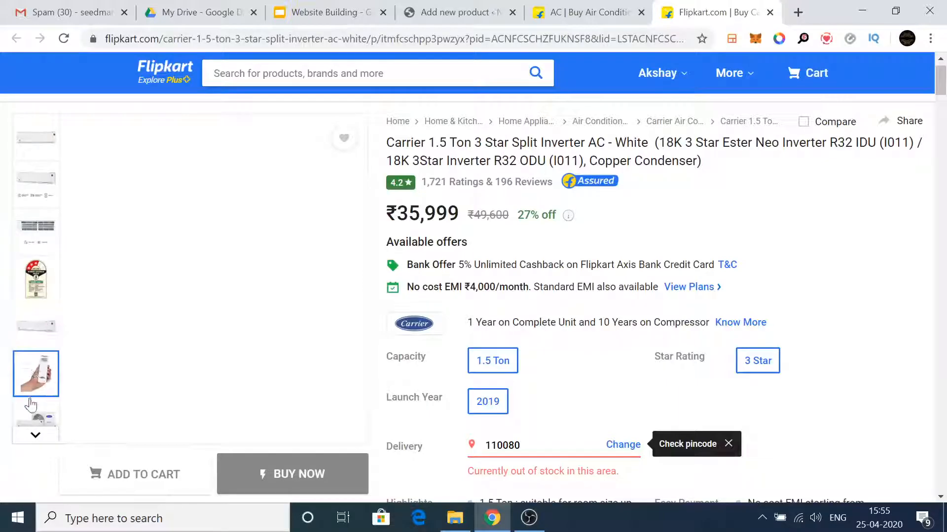
pyautogui.click(444, 10)
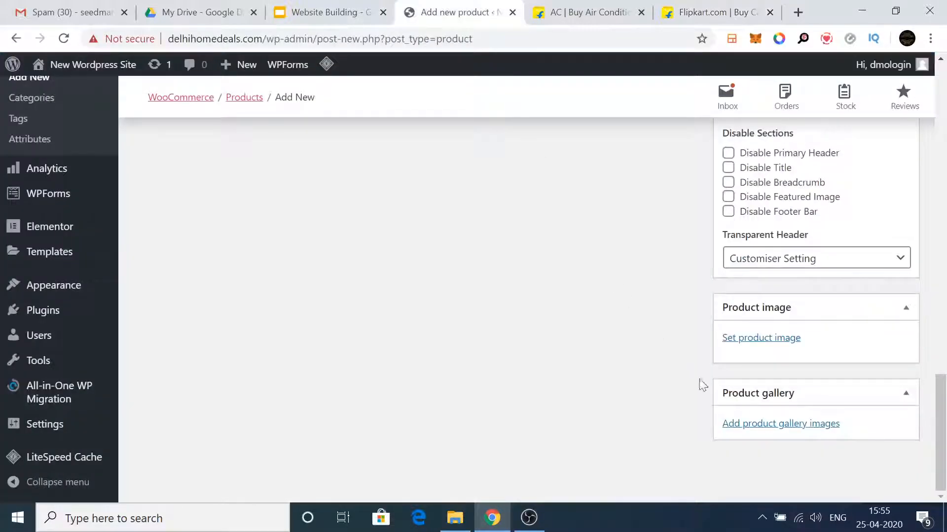
# Add the green leaf image about-bg-free-img.jpg from the media library to the product gallery
pyautogui.click(777, 427)
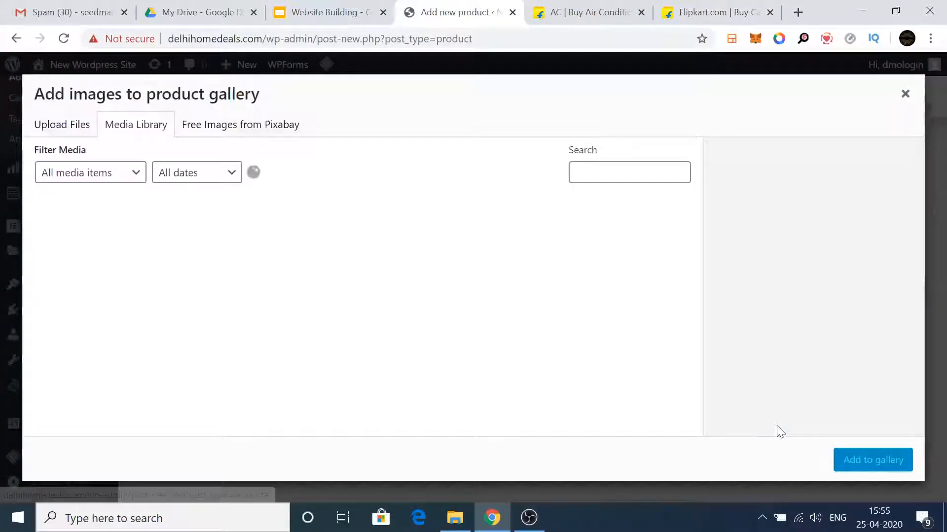
pyautogui.click(95, 271)
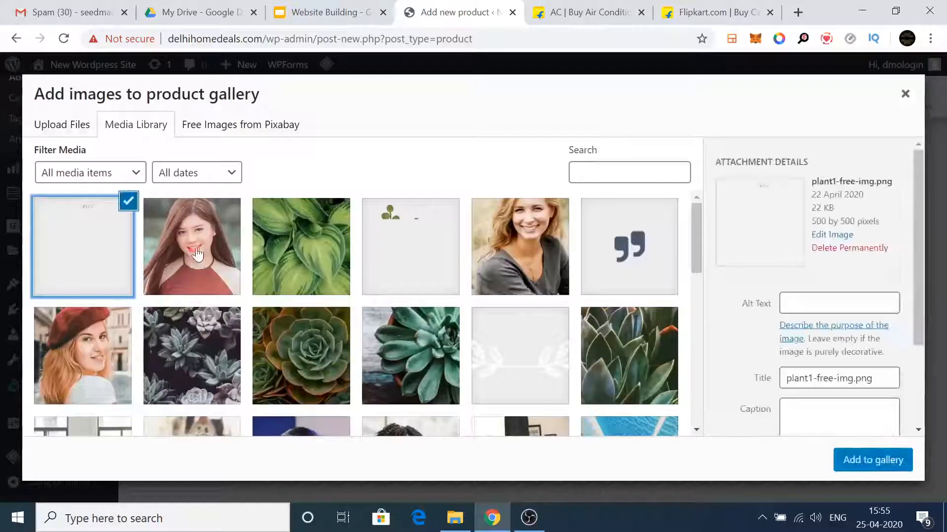
pyautogui.click(192, 242)
pyautogui.click(291, 241)
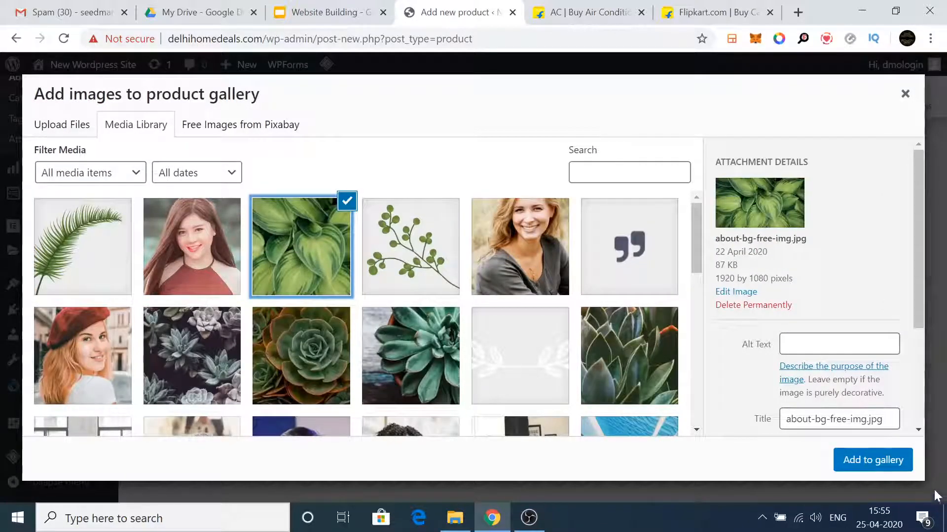
pyautogui.click(860, 461)
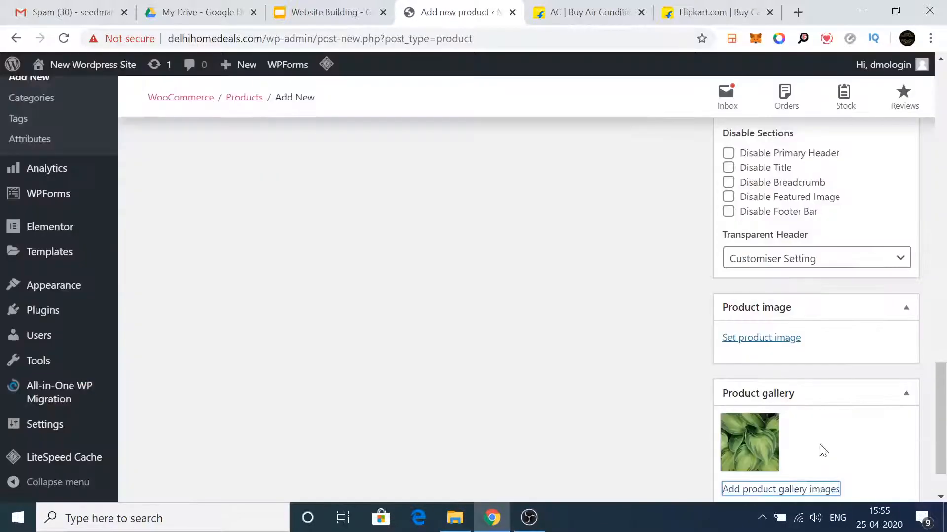
# Add the images plant2-free-img.png and bg3-free-img.jpg from the media library to the product gallery
pyautogui.click(785, 489)
pyautogui.click(418, 236)
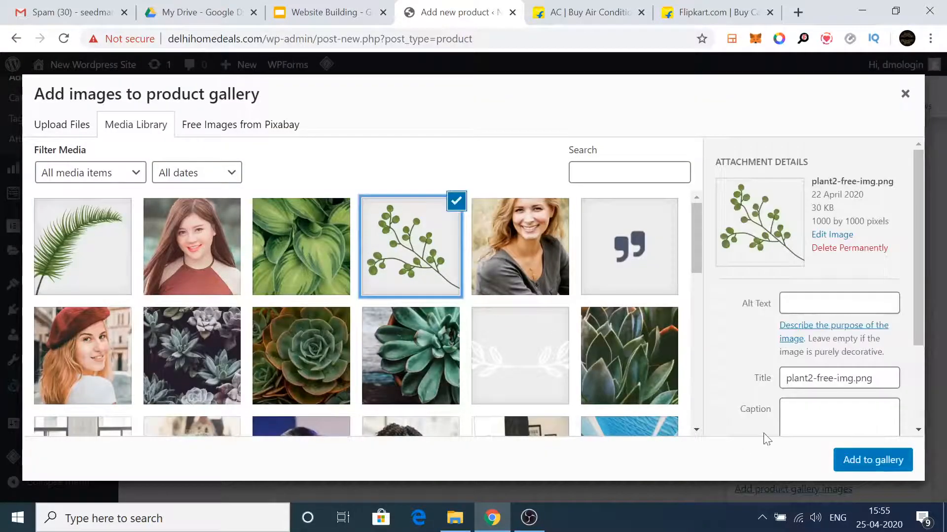
pyautogui.click(860, 459)
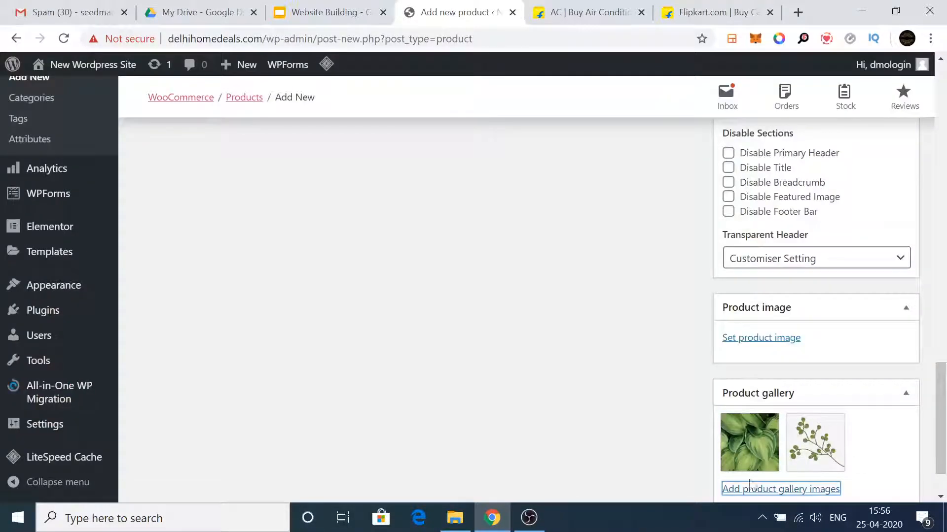
pyautogui.click(765, 497)
pyautogui.click(629, 353)
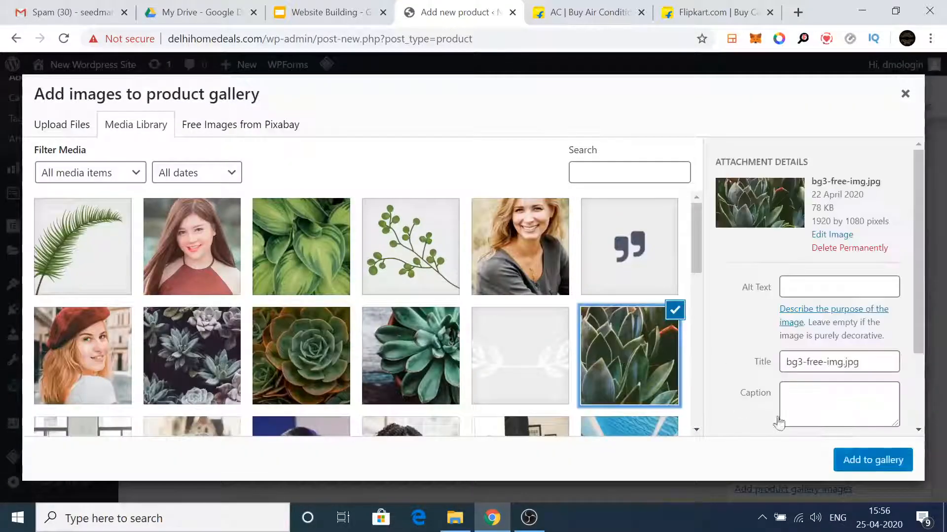
pyautogui.click(869, 469)
# Set the succulent image cat3-free-img.jpg from the media library as the product image
pyautogui.click(766, 340)
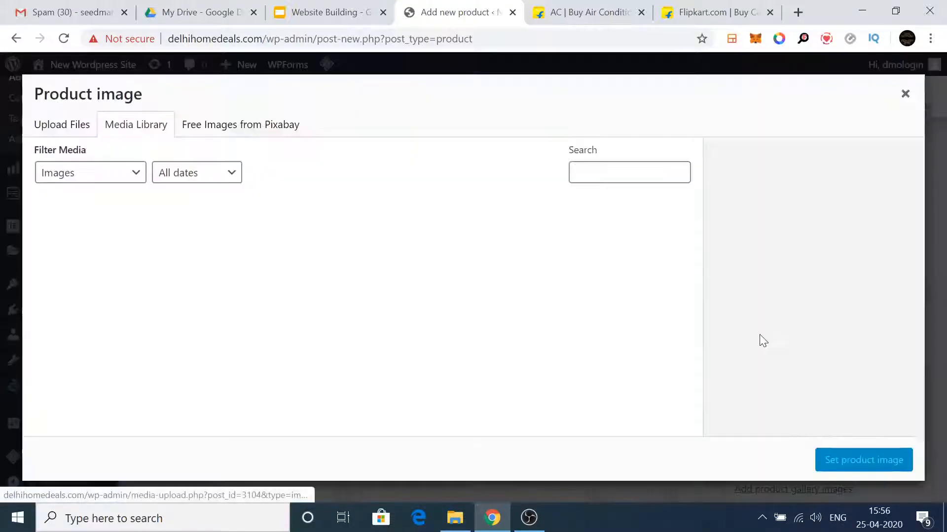
pyautogui.click(232, 346)
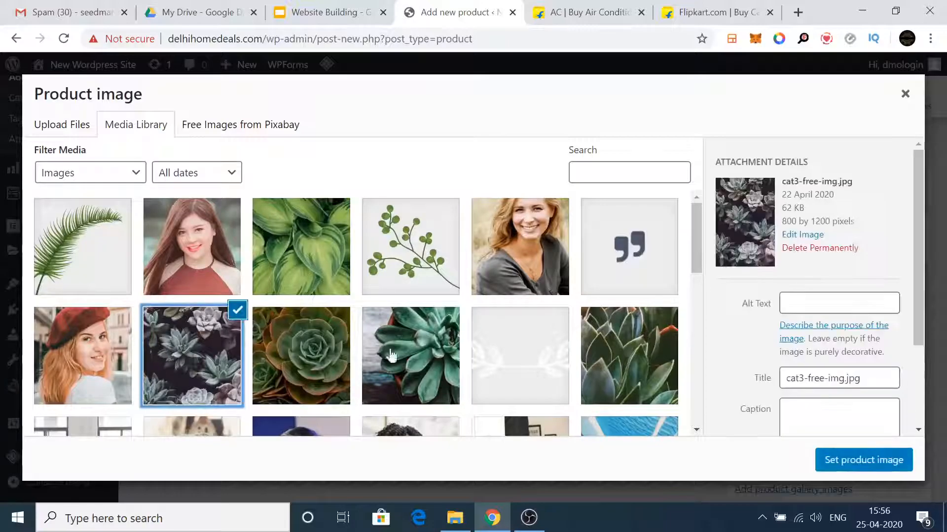
pyautogui.click(882, 461)
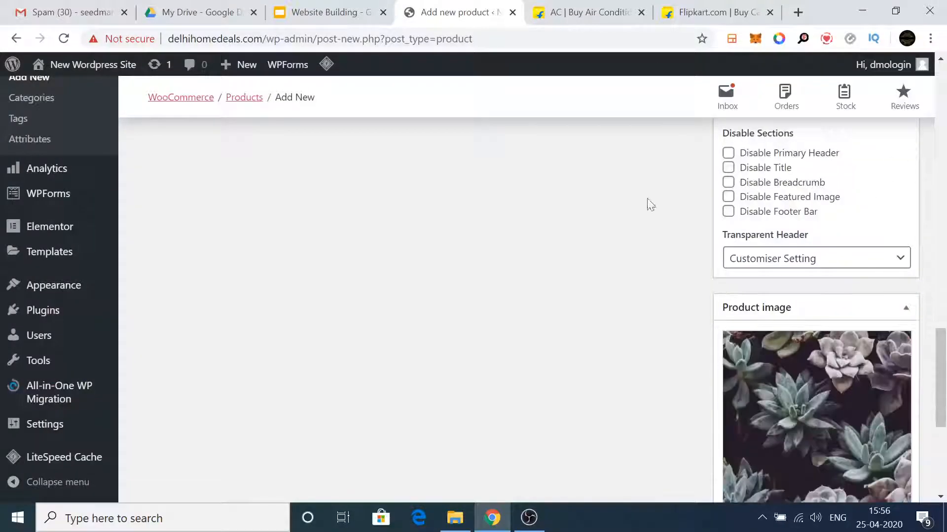
# Copy the Carrier AC's full title from its Flipkart page into the WordPress product short description
pyautogui.click(715, 7)
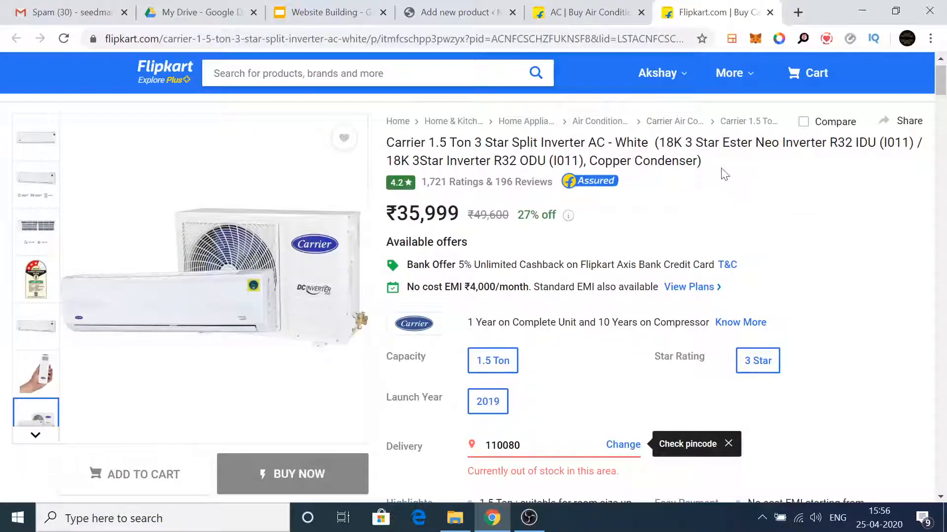
pyautogui.moveTo(702, 160); pyautogui.dragTo(383, 141)
pyautogui.hotkey('ctrl', 'c')
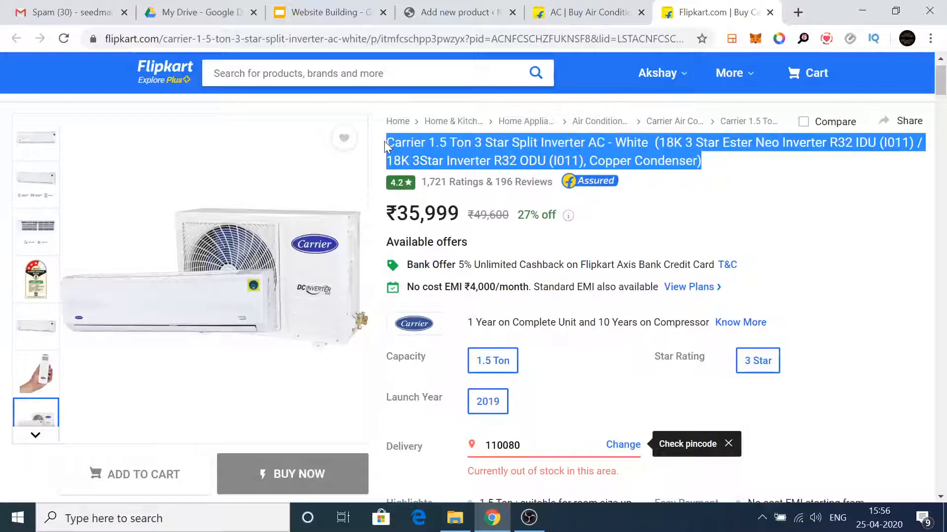
pyautogui.click(403, 7)
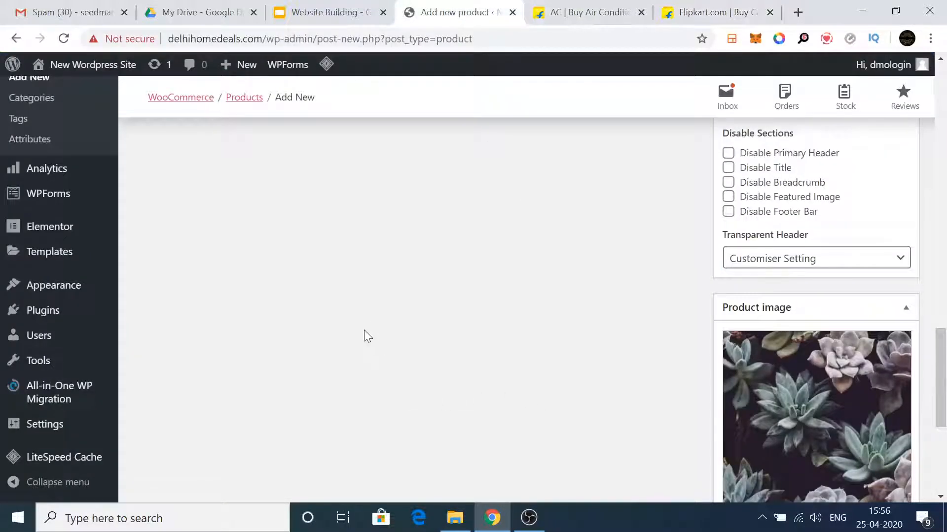
pyautogui.scroll(7, 364, 327)
pyautogui.hotkey('ctrl', 'v')
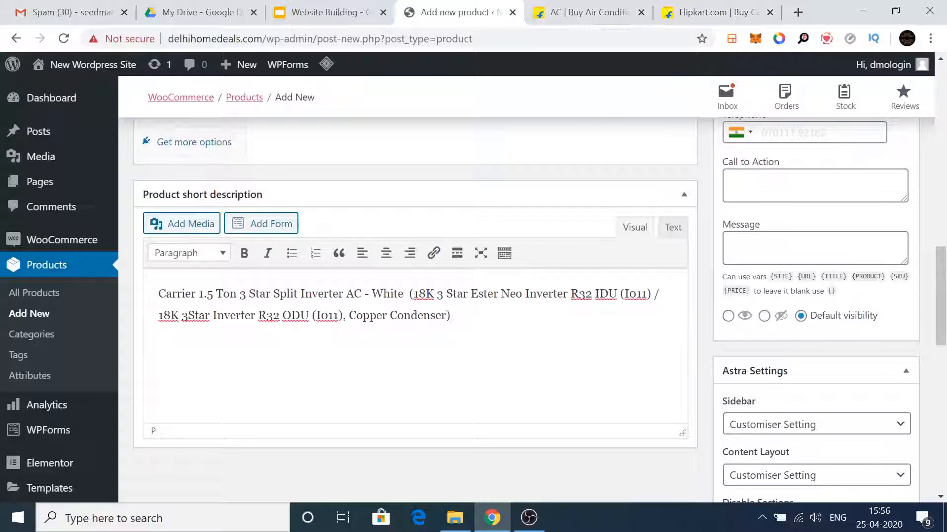
# Replace the WordPress product title with "arrier 1.5 Ton 3 Star Split Inverter AC - White", copied from the Flipkart title
pyautogui.click(710, 12)
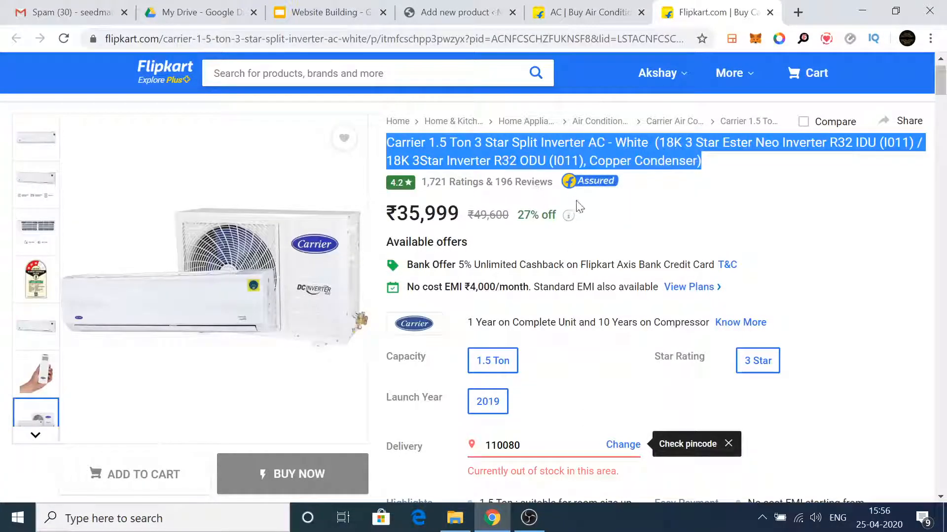
pyautogui.click(617, 201)
pyautogui.moveTo(393, 143); pyautogui.dragTo(607, 143)
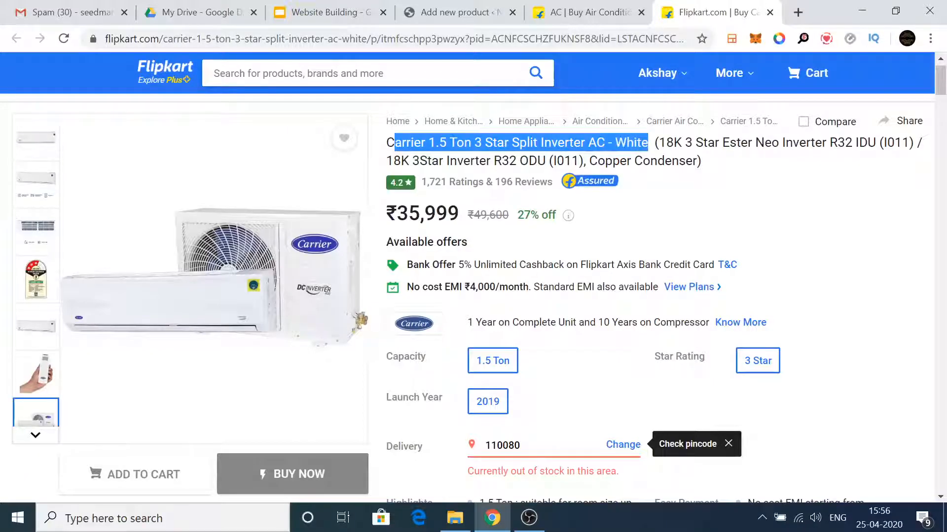
pyautogui.click(518, 7)
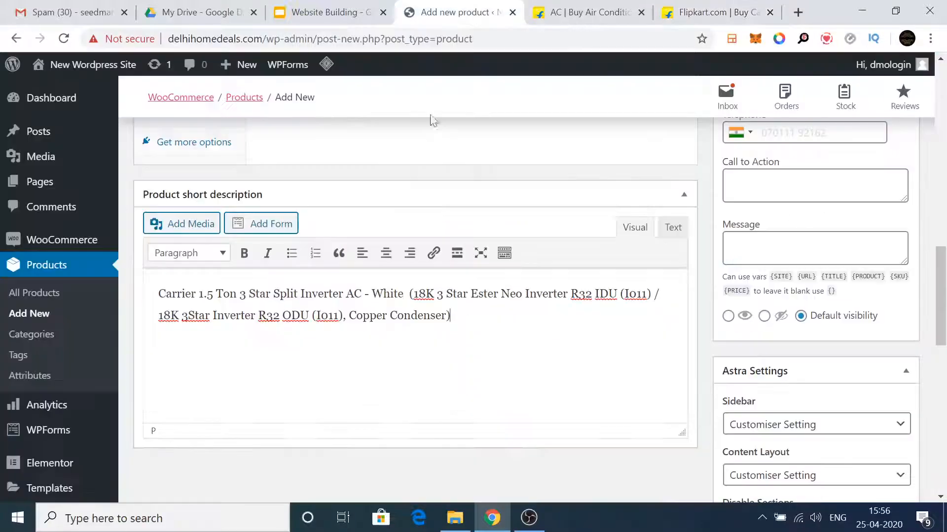
pyautogui.scroll(15, 306, 306)
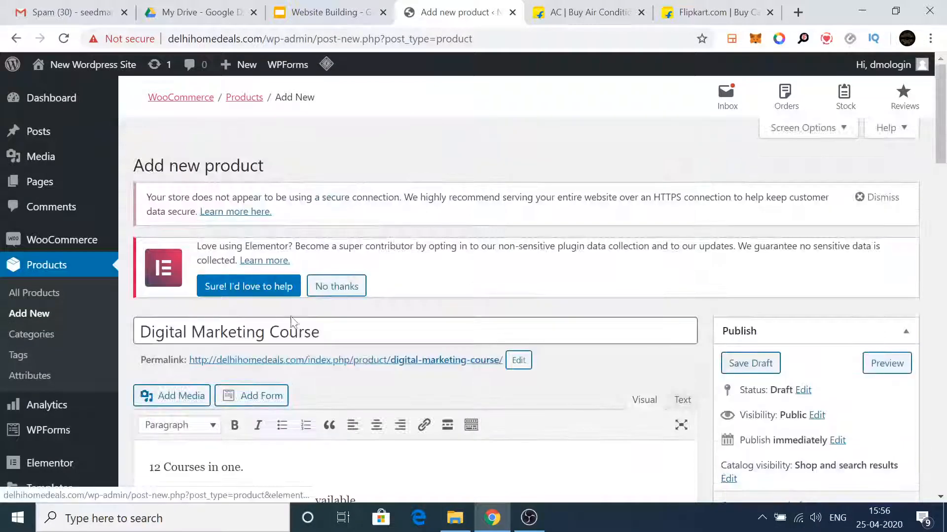
pyautogui.click(291, 322)
pyautogui.hotkey('ctrl', 'a')
pyautogui.write('arrier 1.5 Ton 3 Star Split Inverter AC - White')
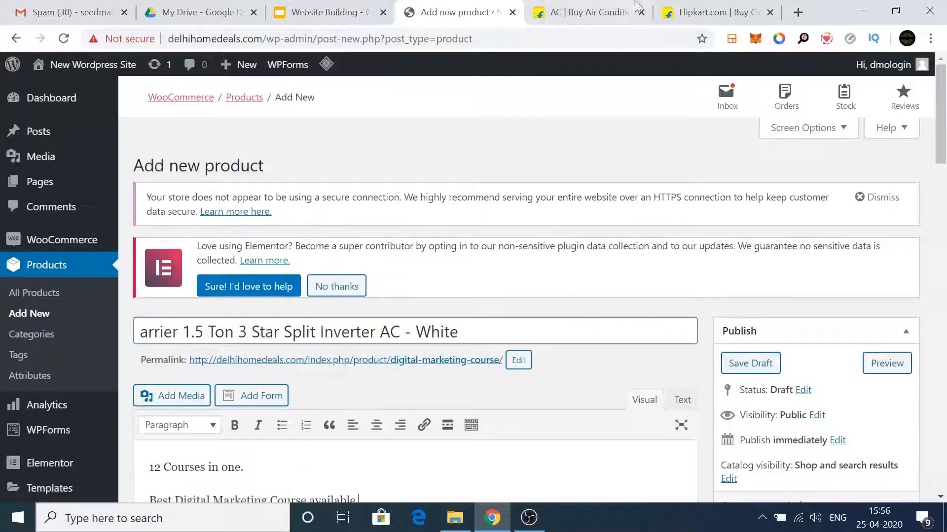
# Copy the five Highlights bullets from the AC's Flipkart page and paste them below the title in the WordPress short description
pyautogui.click(698, 5)
pyautogui.scroll(-6, 891, 249)
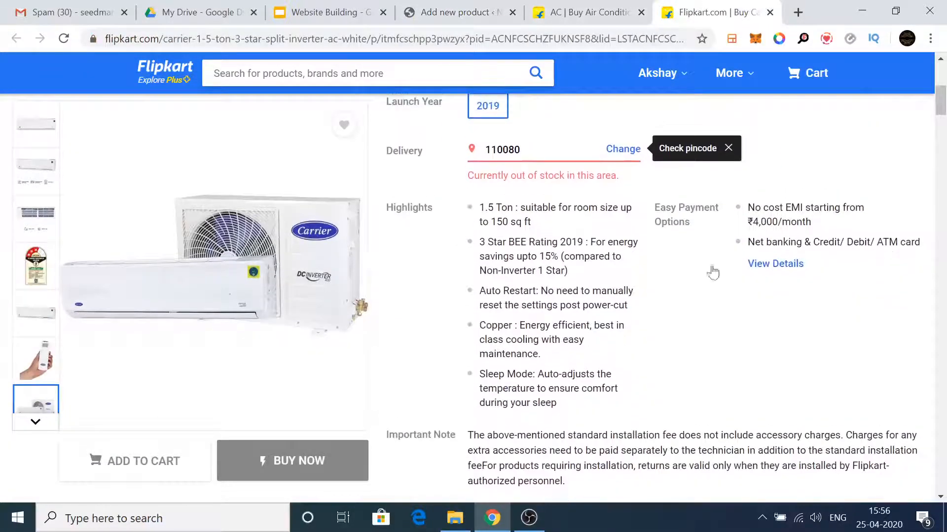
pyautogui.scroll(-3, 460, 285)
pyautogui.scroll(-10, 455, 277)
pyautogui.scroll(7, 511, 322)
pyautogui.scroll(7, 510, 322)
pyautogui.moveTo(468, 211); pyautogui.dragTo(575, 410)
pyautogui.hotkey('ctrl', 'c')
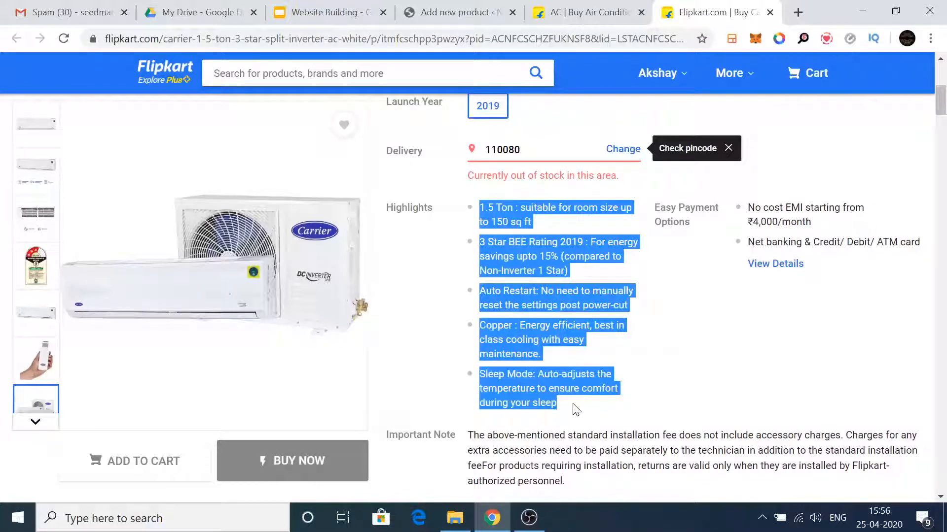
pyautogui.click(491, 7)
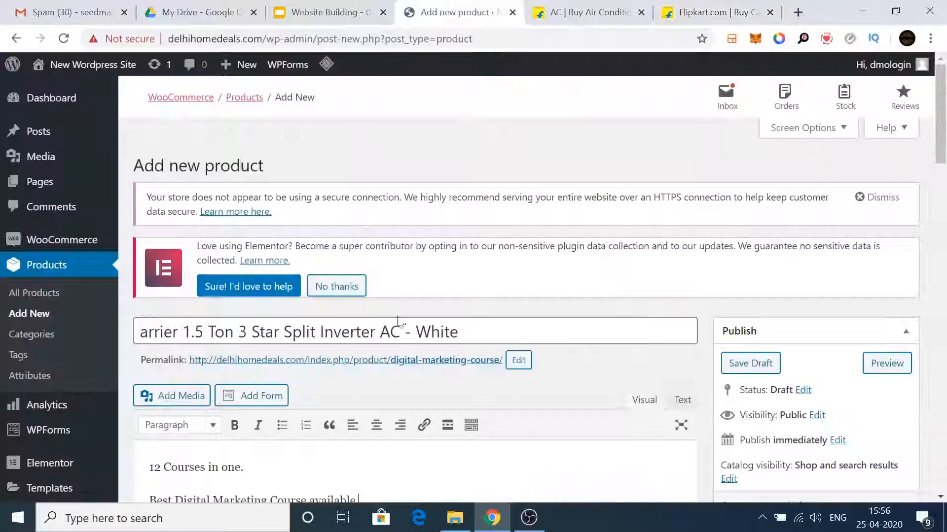
pyautogui.moveTo(943, 141); pyautogui.dragTo(945, 350)
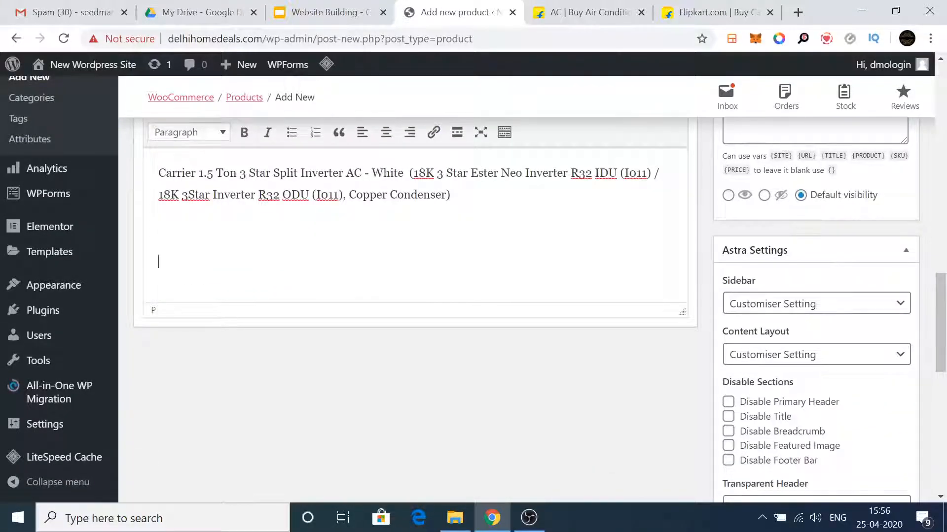
pyautogui.hotkey('ctrl', 'v')
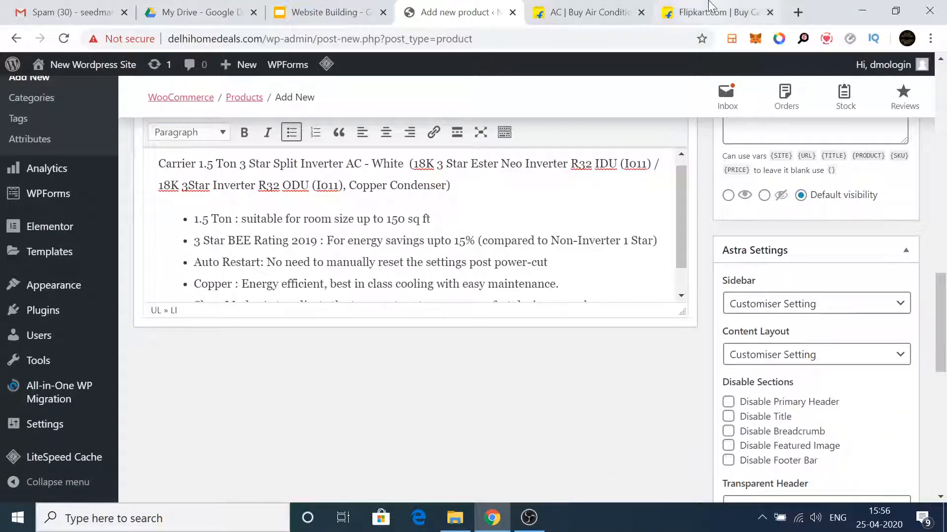
# Replace the WordPress product's main description with the AC's Flipkart specifications, from General through Warranty Service Type
pyautogui.click(717, 12)
pyautogui.moveTo(938, 110); pyautogui.dragTo(942, 170)
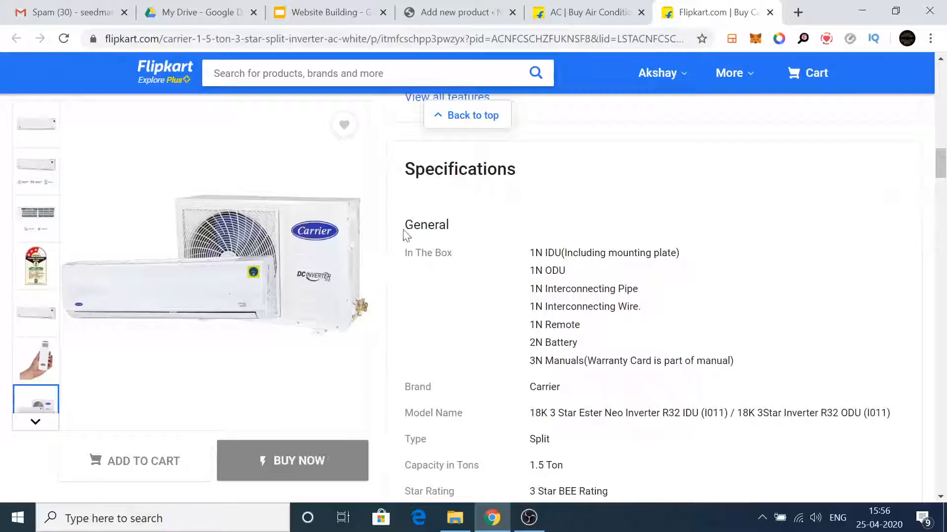
pyautogui.moveTo(495, 250); pyautogui.dragTo(564, 221)
pyautogui.click(577, 234)
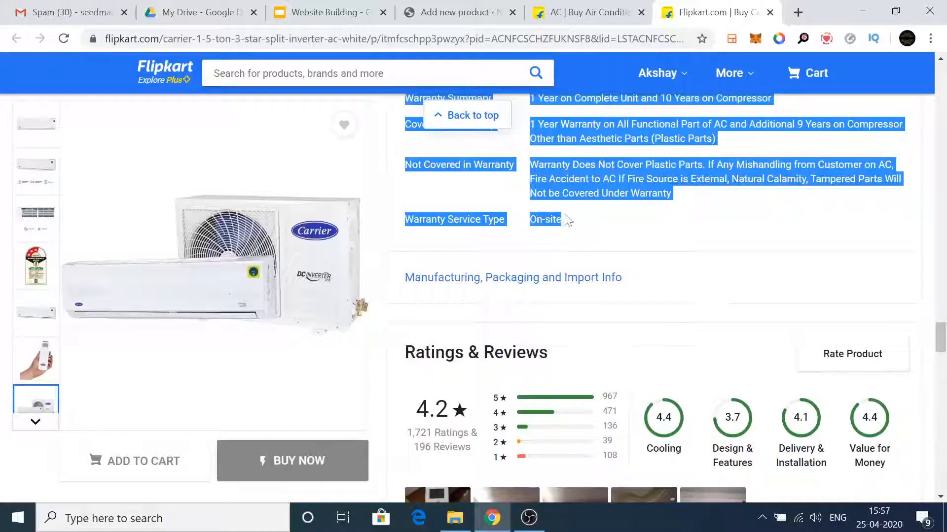
pyautogui.click(459, 12)
pyautogui.moveTo(941, 306); pyautogui.dragTo(942, 149)
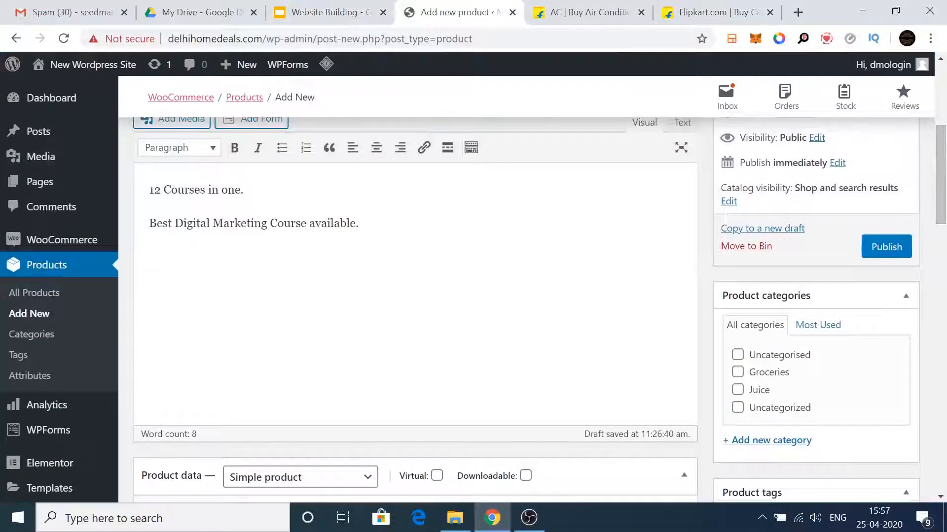
pyautogui.hotkey('ctrl', 'a')
pyautogui.hotkey('ctrl', 'v')
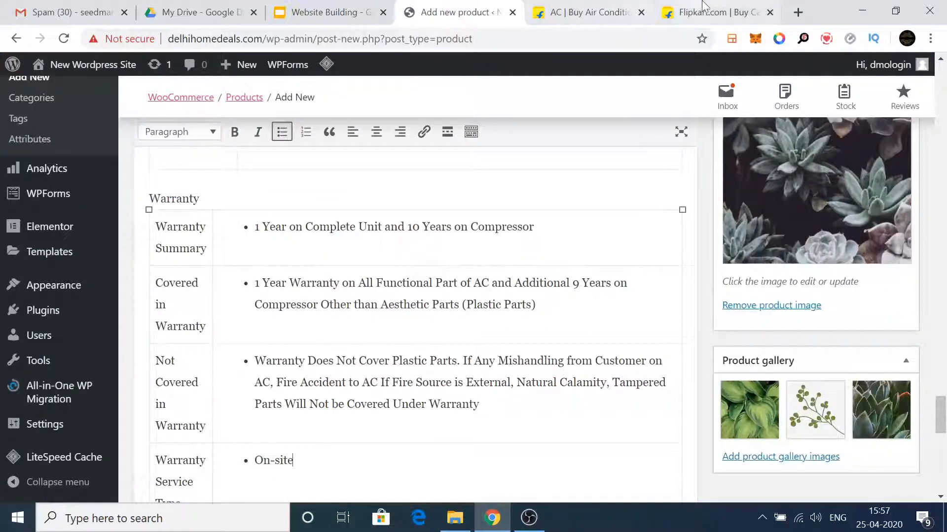
# Check the AC's prices on Flipkart, then set the WordPress product's regular price to 49600 and sale price to 35999
pyautogui.click(715, 11)
pyautogui.moveTo(943, 340); pyautogui.dragTo(938, 88)
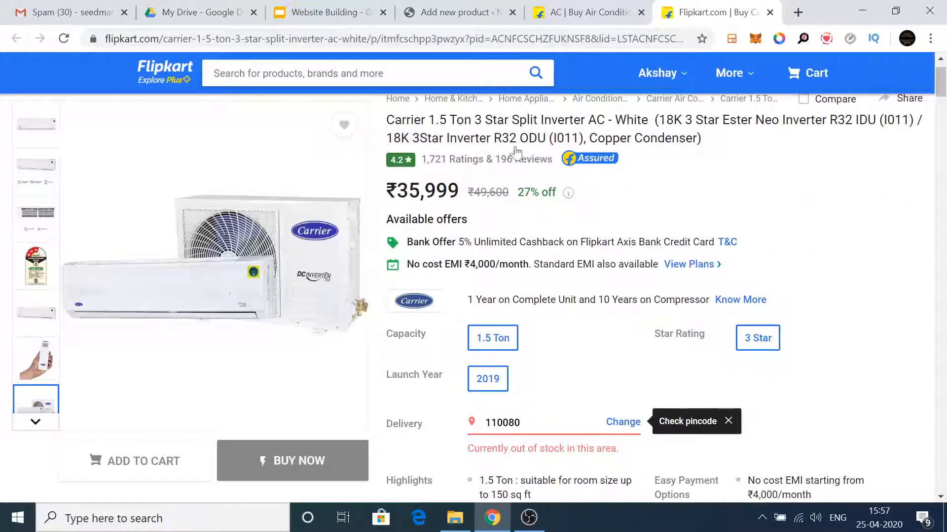
pyautogui.click(434, 12)
pyautogui.scroll(15, 472, 311)
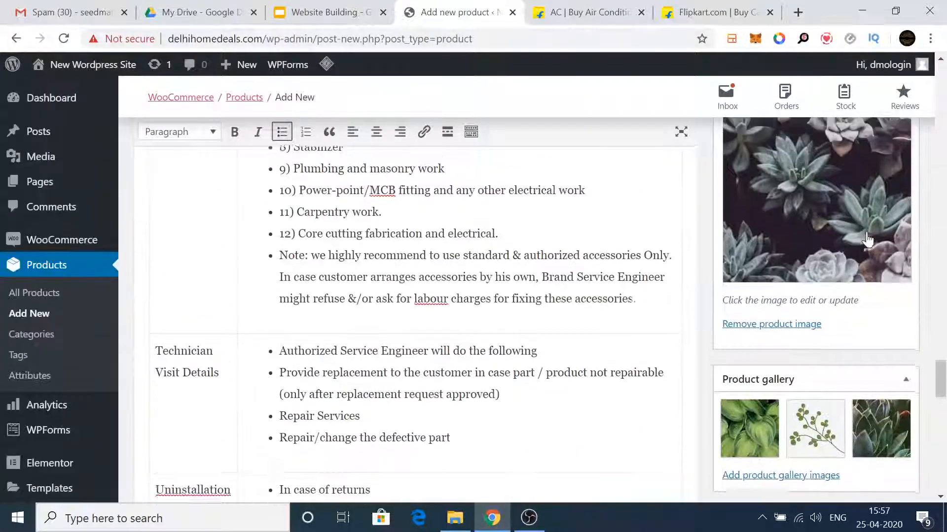
pyautogui.scroll(5, 944, 245)
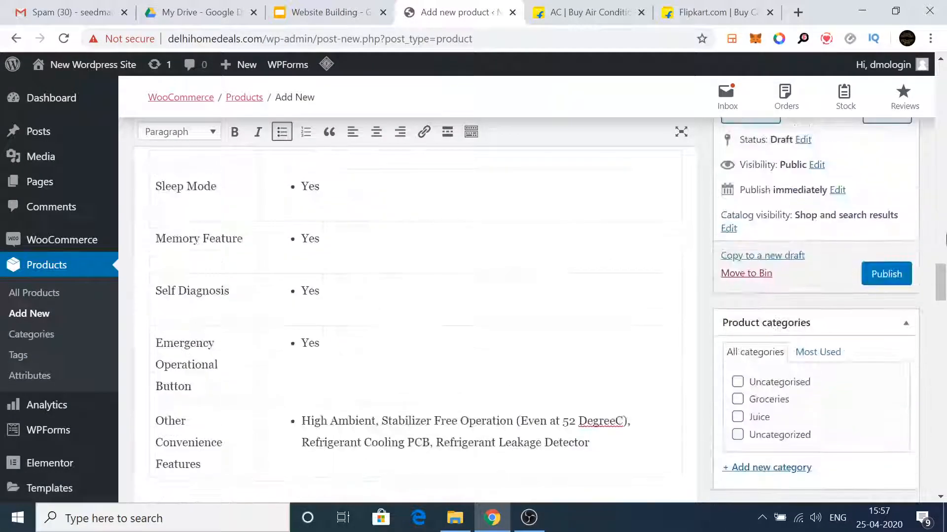
pyautogui.moveTo(942, 284); pyautogui.dragTo(944, 442)
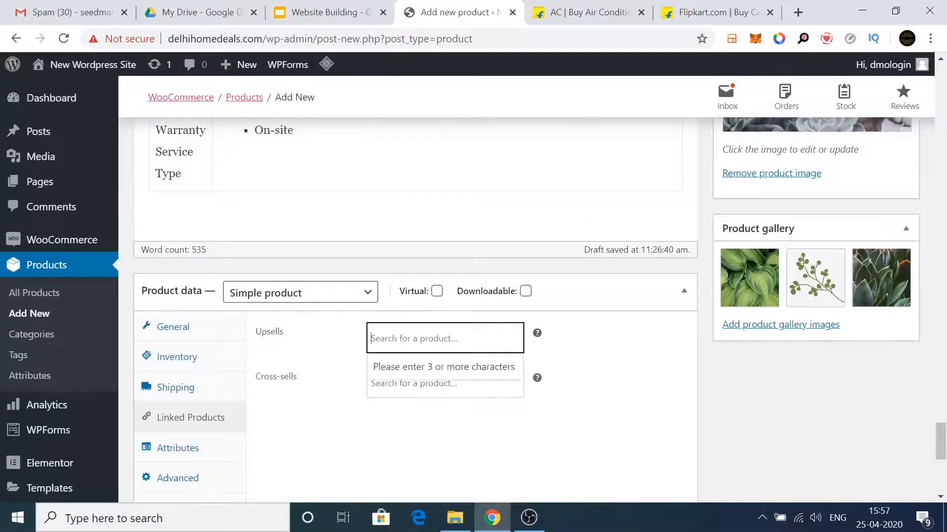
pyautogui.click(227, 328)
pyautogui.click(374, 334)
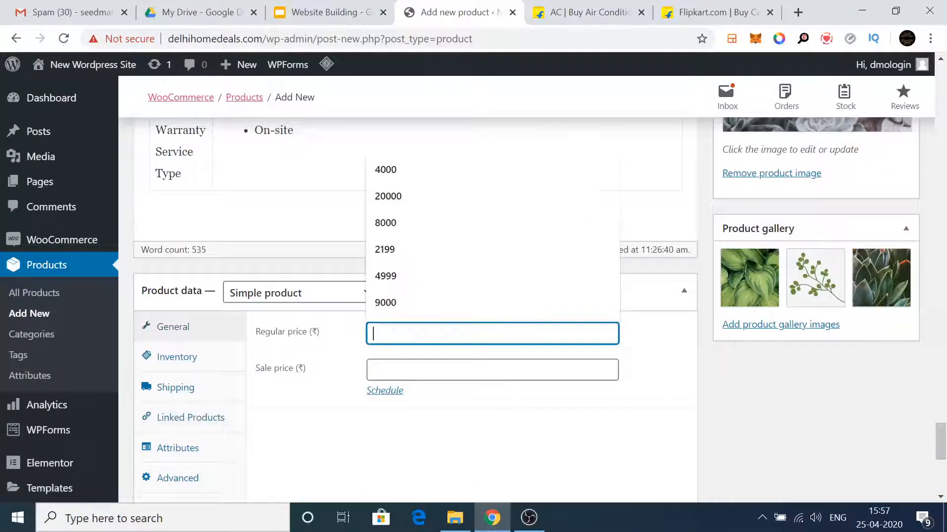
pyautogui.write('49600')
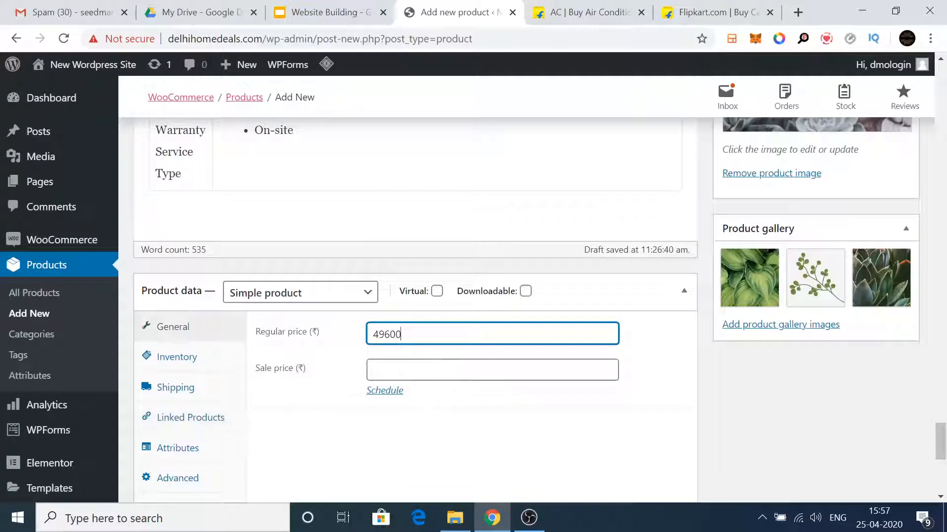
pyautogui.click(373, 369)
pyautogui.write('35999')
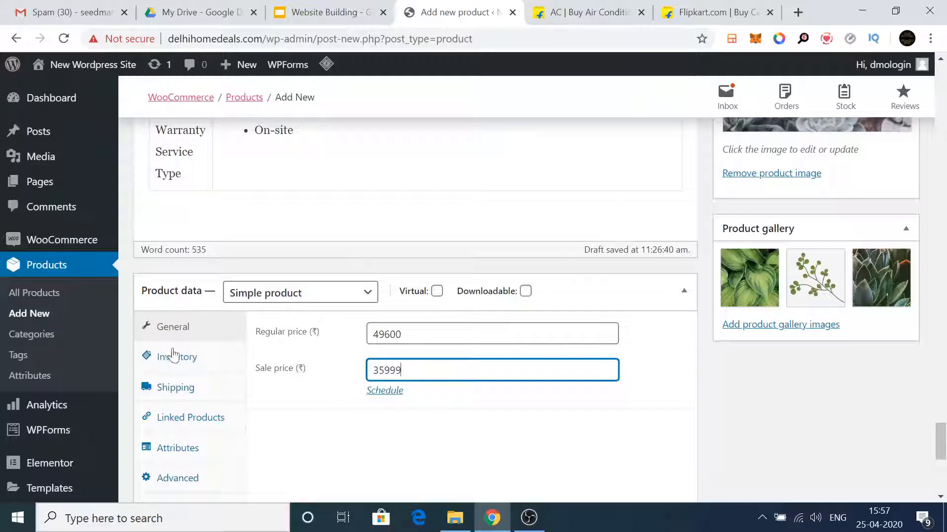
# Look over the product's inventory stock quantity and its shipping weight and dimension settings
pyautogui.click(185, 359)
pyautogui.click(375, 419)
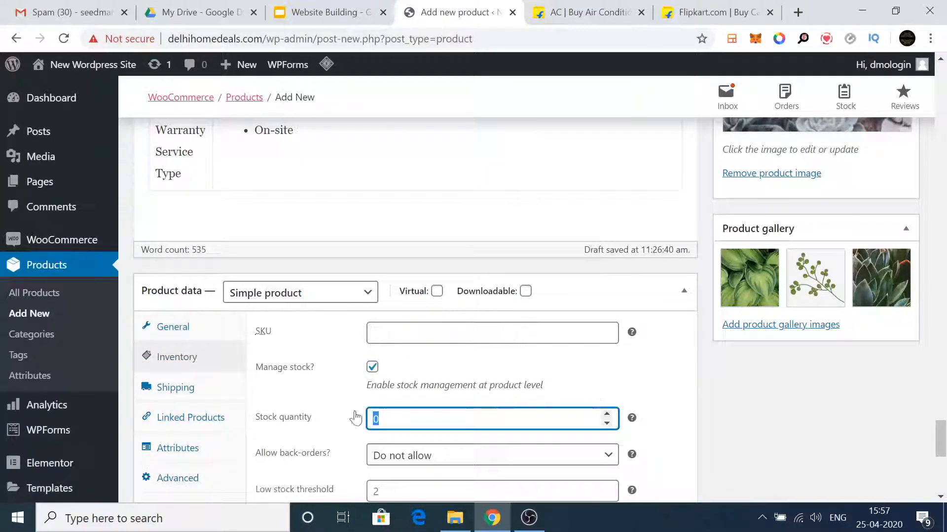
pyautogui.click(191, 395)
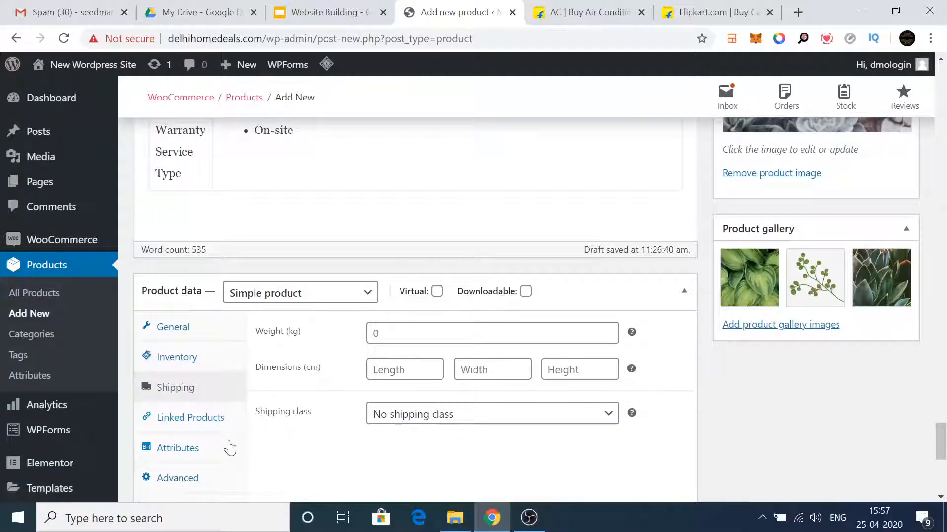
# Save the Flipkart image showing the AC's indoor and outdoor units to the Desktop as a JPEG under its default name
pyautogui.scroll(6, 229, 449)
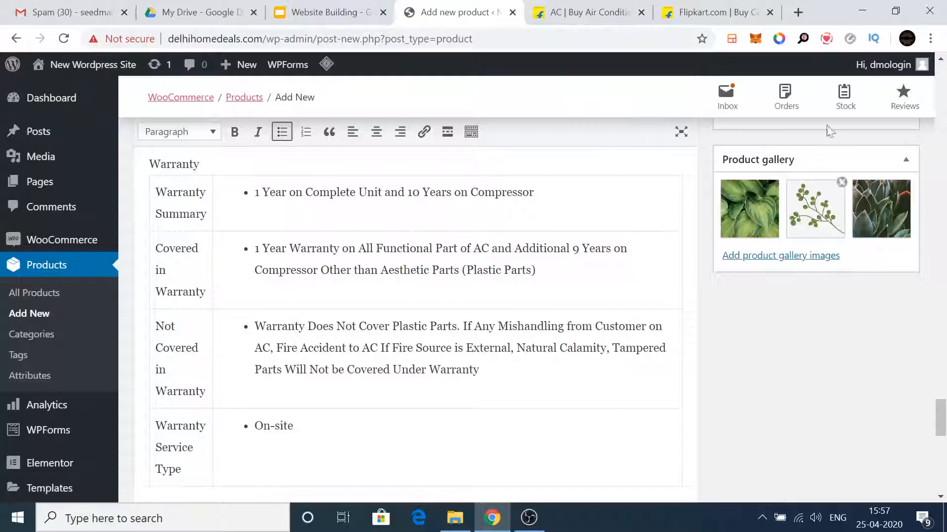
pyautogui.click(710, 12)
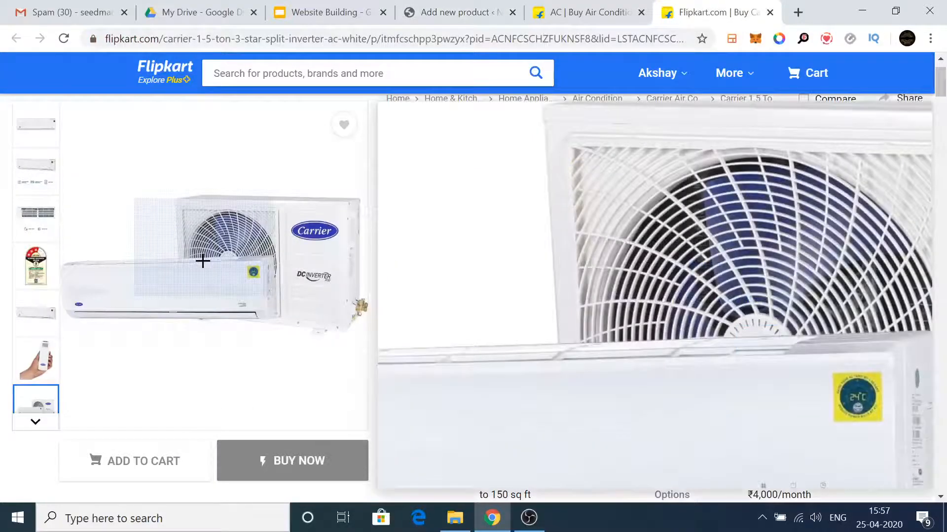
pyautogui.rightClick(202, 261)
pyautogui.click(229, 271)
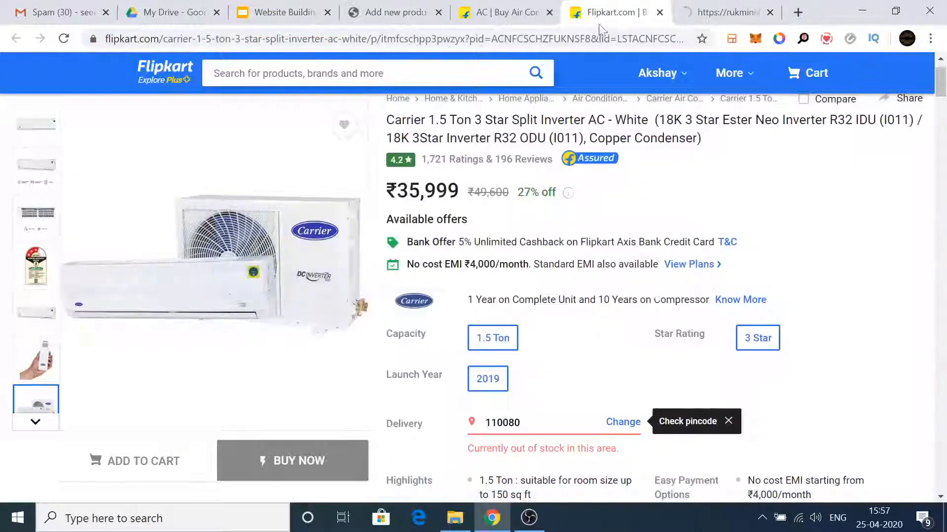
pyautogui.click(693, 6)
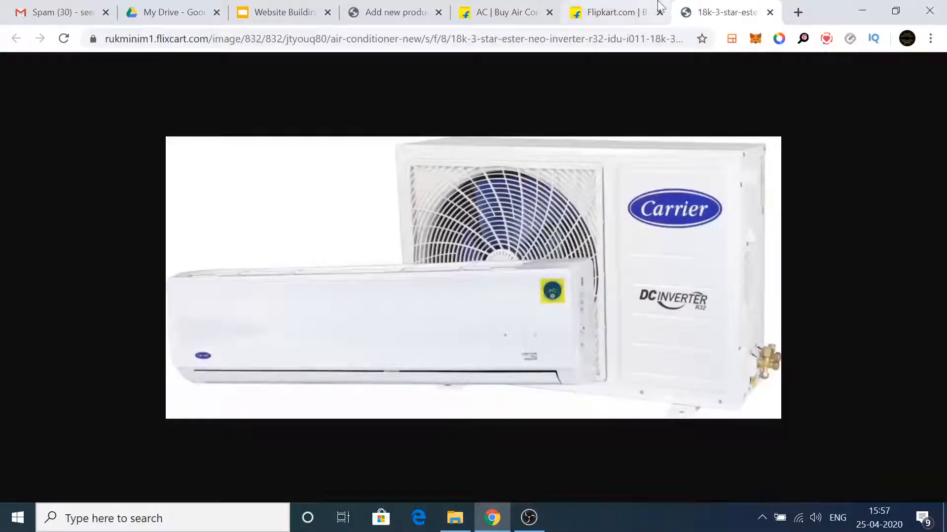
pyautogui.rightClick(432, 240)
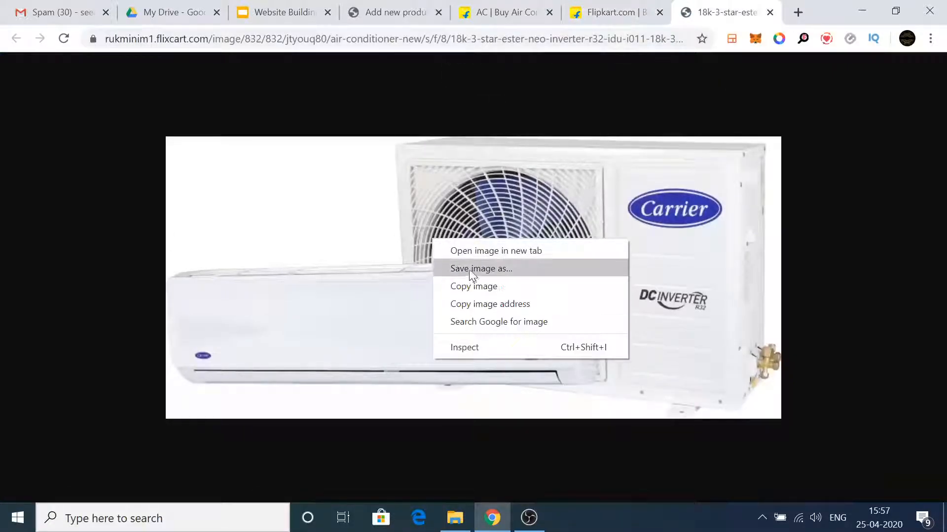
pyautogui.click(469, 270)
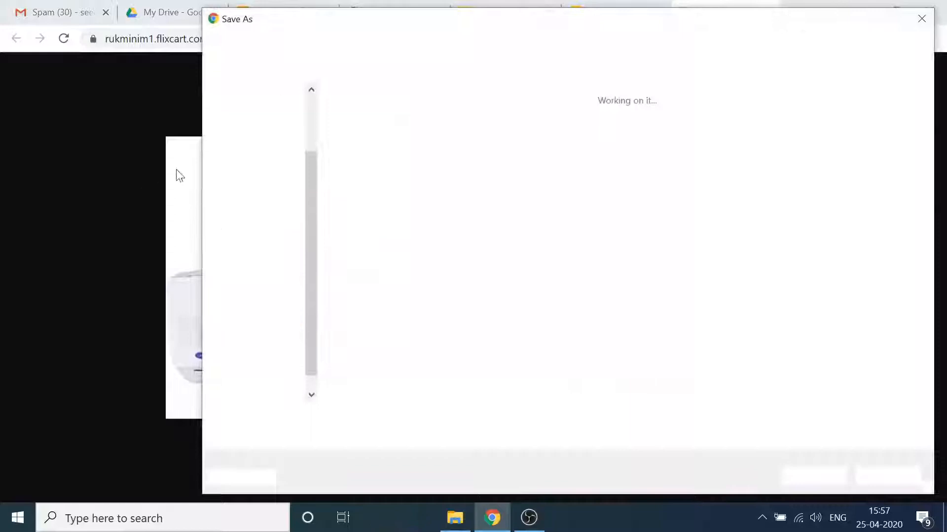
pyautogui.scroll(1, 251, 118)
pyautogui.click(251, 123)
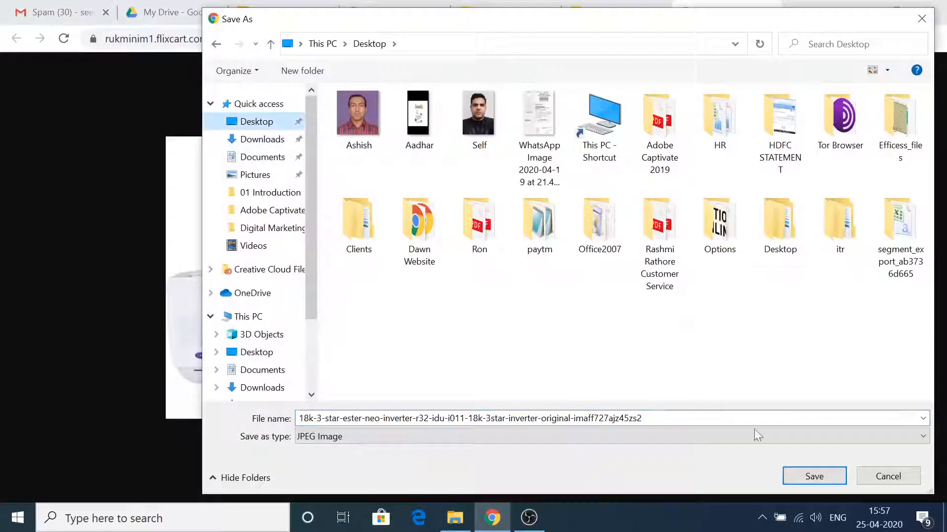
pyautogui.click(805, 477)
# Open three more Flipkart images of the AC in new tabs: the angled indoor unit, the feature-callout picture and the straight front view
pyautogui.hotkey('ctrl', 'shift', 'Tab')
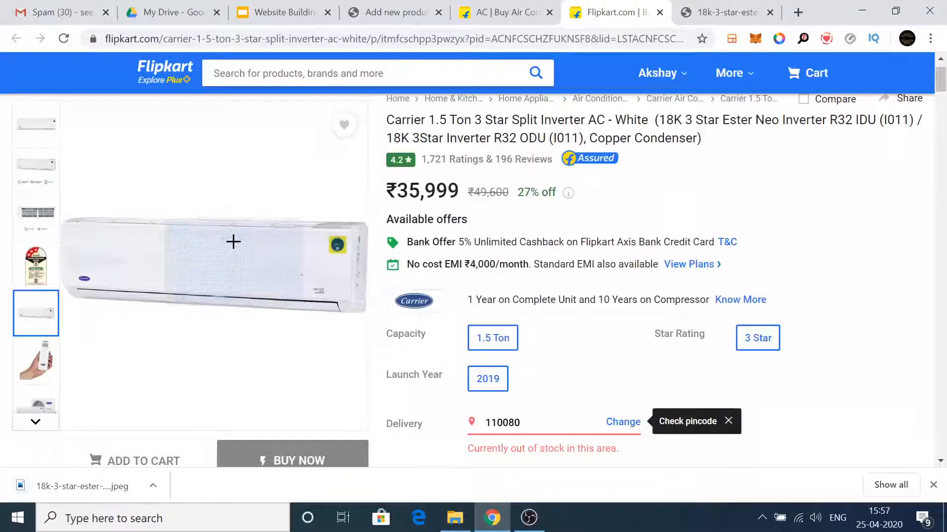
pyautogui.rightClick(237, 246)
pyautogui.click(281, 256)
pyautogui.rightClick(43, 159)
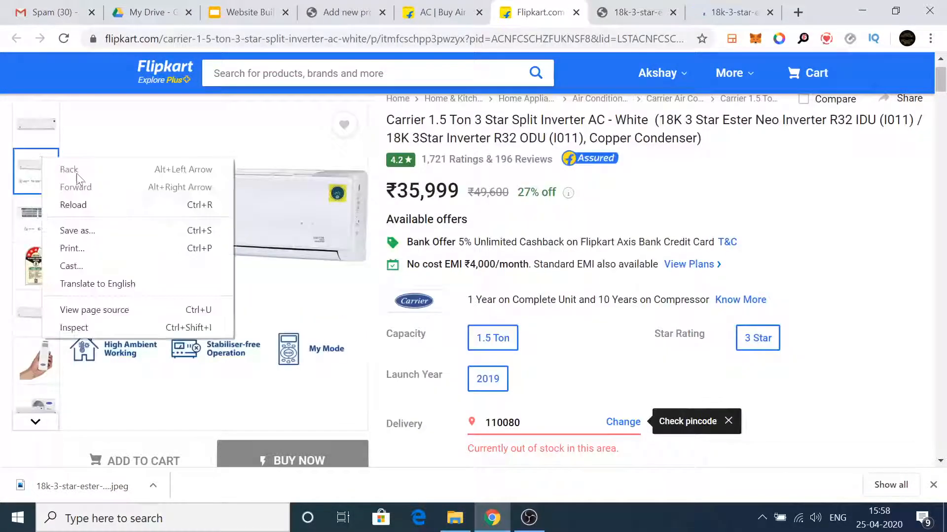
pyautogui.rightClick(268, 183)
pyautogui.click(286, 195)
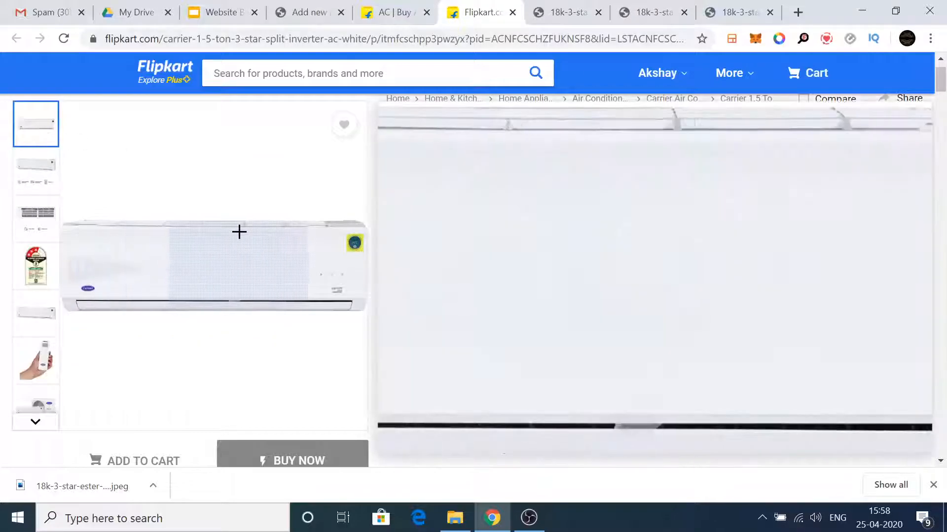
pyautogui.rightClick(241, 236)
pyautogui.click(265, 244)
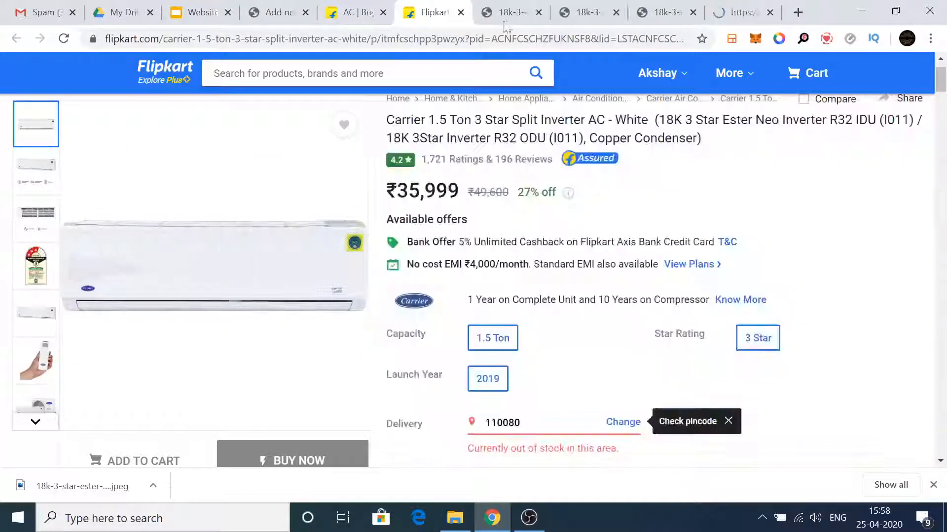
# Save the opened image of the angled indoor unit to the Desktop as 1
pyautogui.click(508, 12)
pyautogui.rightClick(493, 207)
pyautogui.click(585, 10)
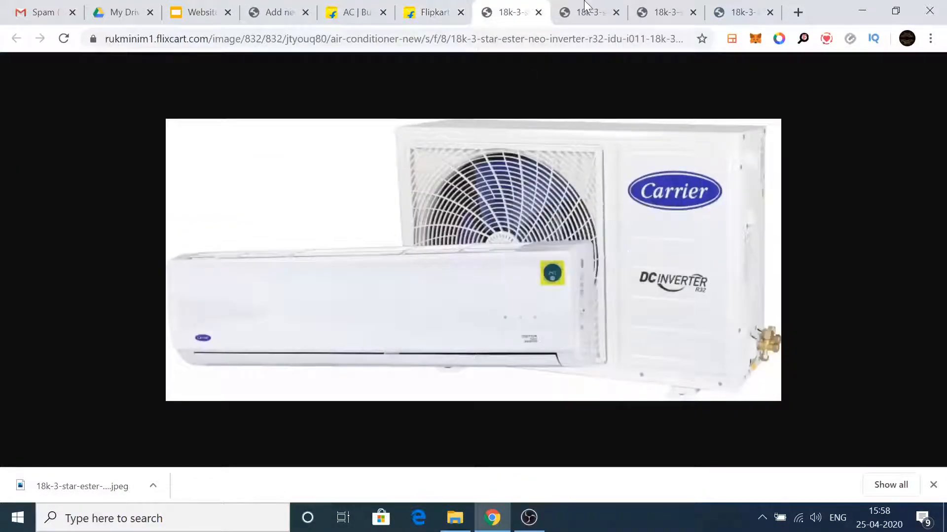
pyautogui.rightClick(493, 192)
pyautogui.click(519, 222)
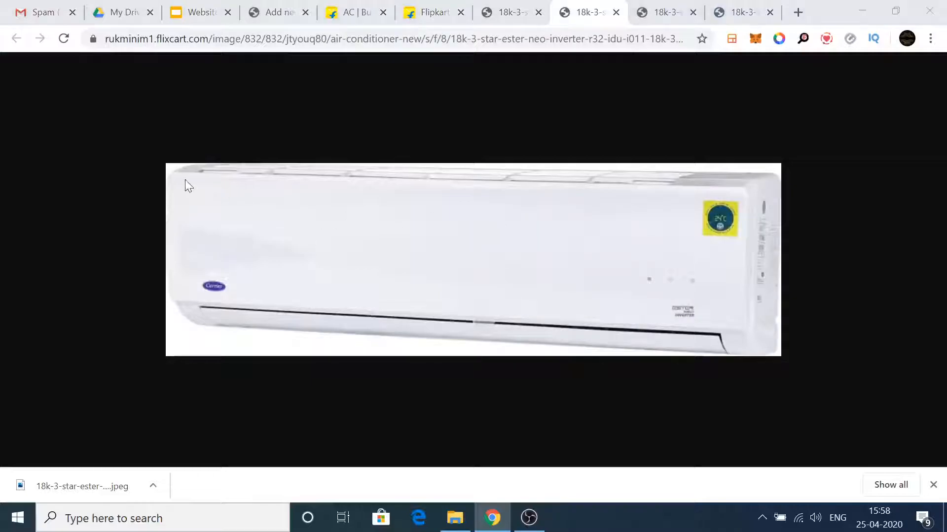
pyautogui.write('1')
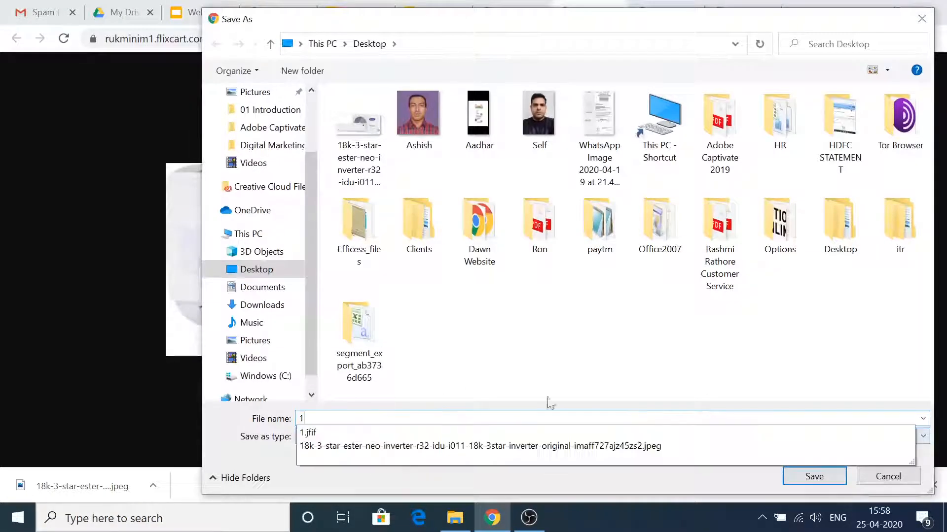
pyautogui.click(805, 477)
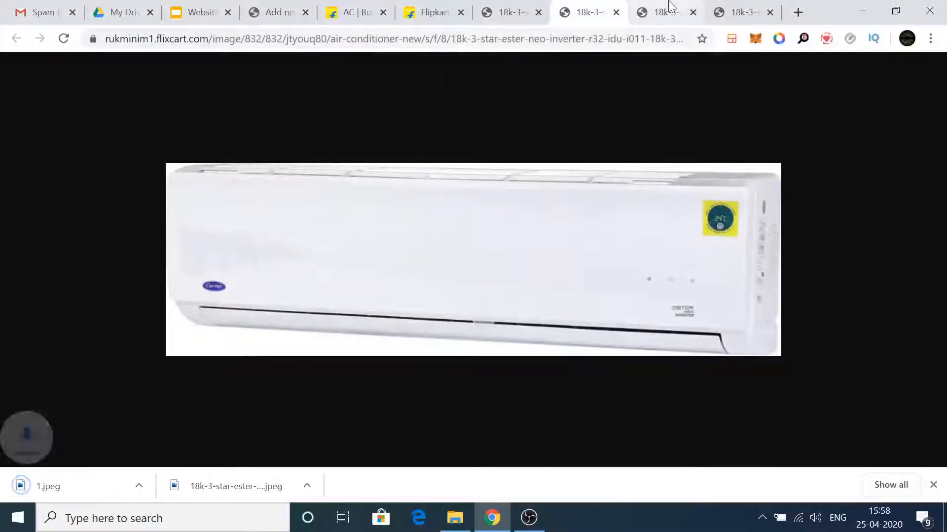
# Save the opened feature-callout image of the AC to the Desktop as 2
pyautogui.click(664, 12)
pyautogui.rightClick(391, 223)
pyautogui.click(421, 248)
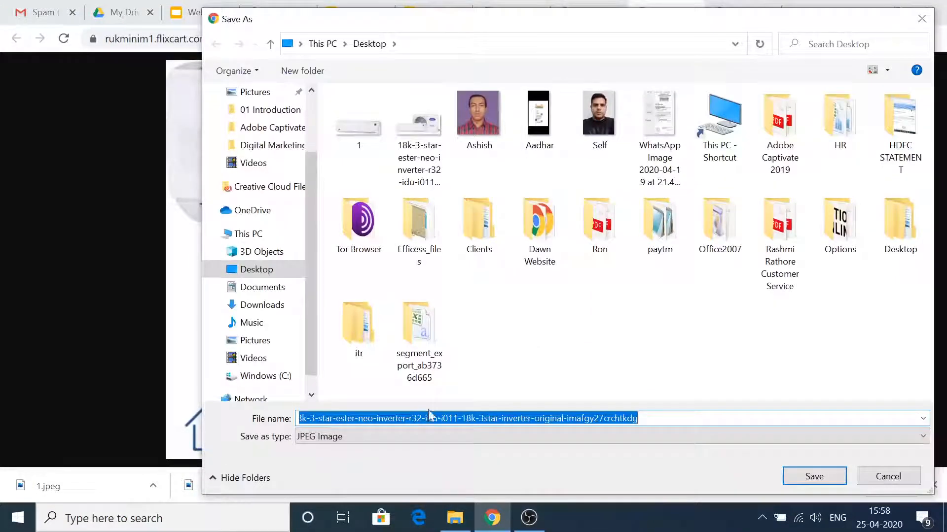
pyautogui.write('2')
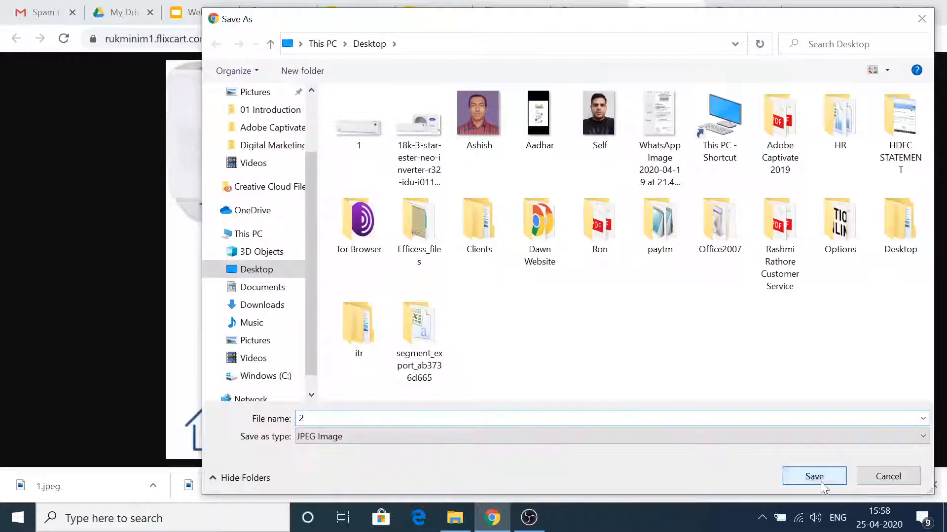
pyautogui.click(824, 488)
# Save the opened straight front-view image of the AC to the Desktop as 3
pyautogui.click(739, 12)
pyautogui.rightClick(442, 206)
pyautogui.click(484, 234)
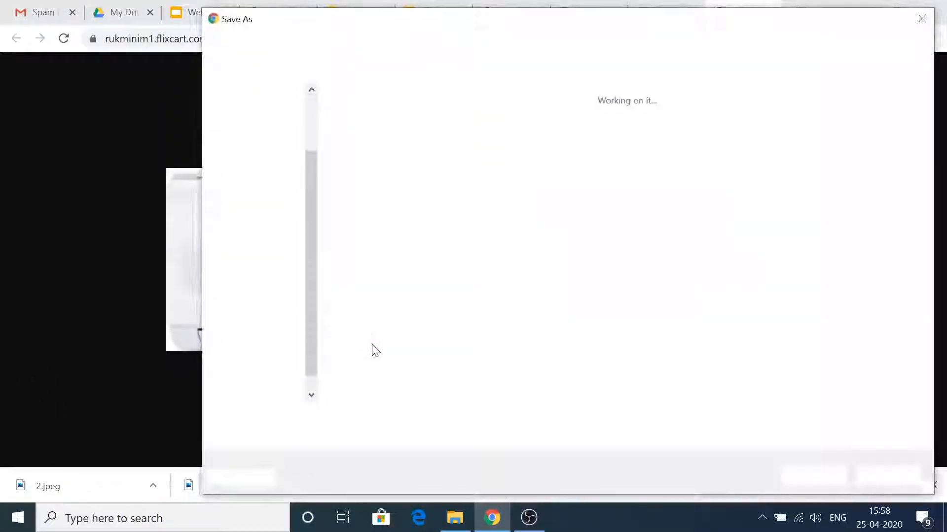
pyautogui.write('3')
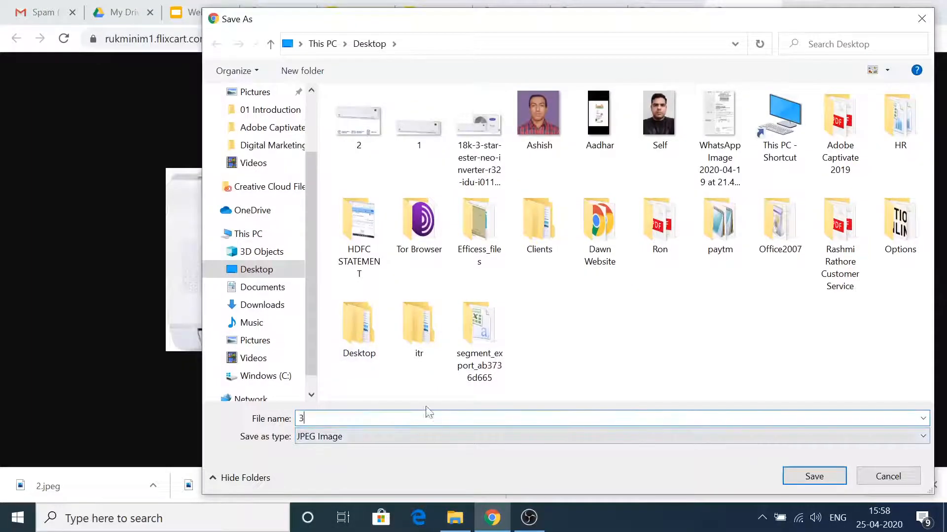
pyautogui.click(816, 474)
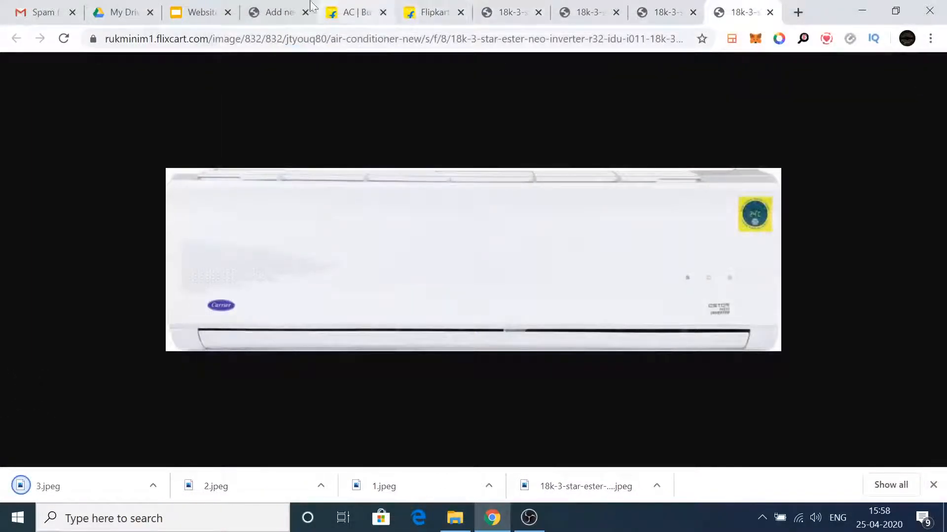
# Remove all three plant pictures from the WordPress product's gallery
pyautogui.click(296, 7)
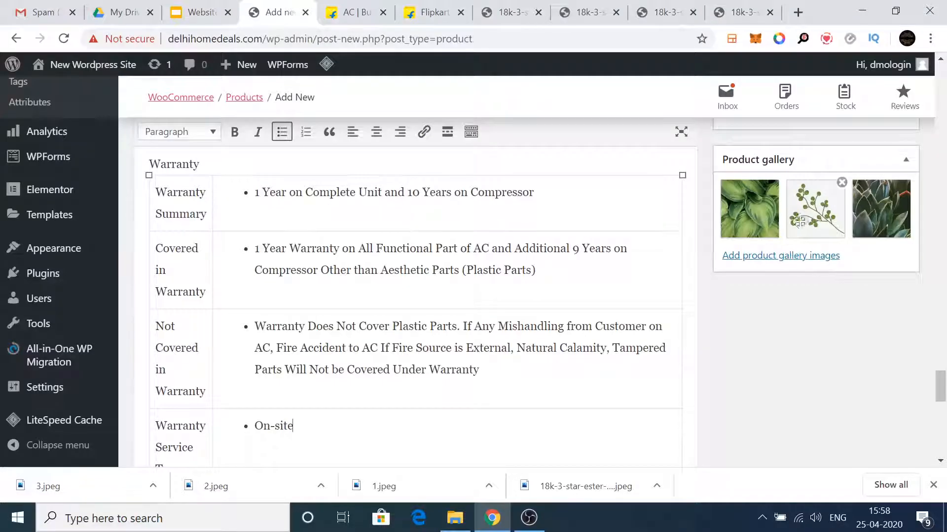
pyautogui.click(841, 183)
pyautogui.click(841, 183)
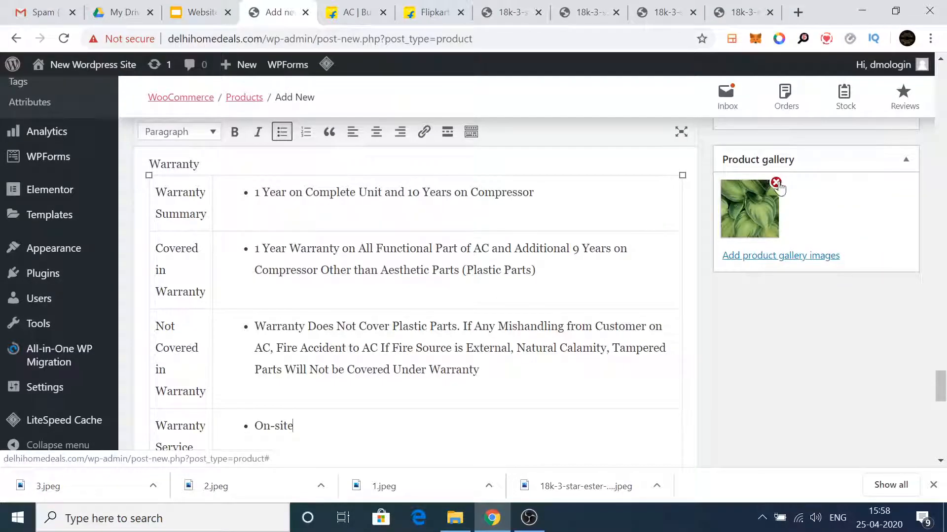
pyautogui.click(776, 183)
# Upload images 1, 2, 3 and the 18k-3-star-ester AC picture from the Desktop and add all four to the product gallery
pyautogui.click(762, 190)
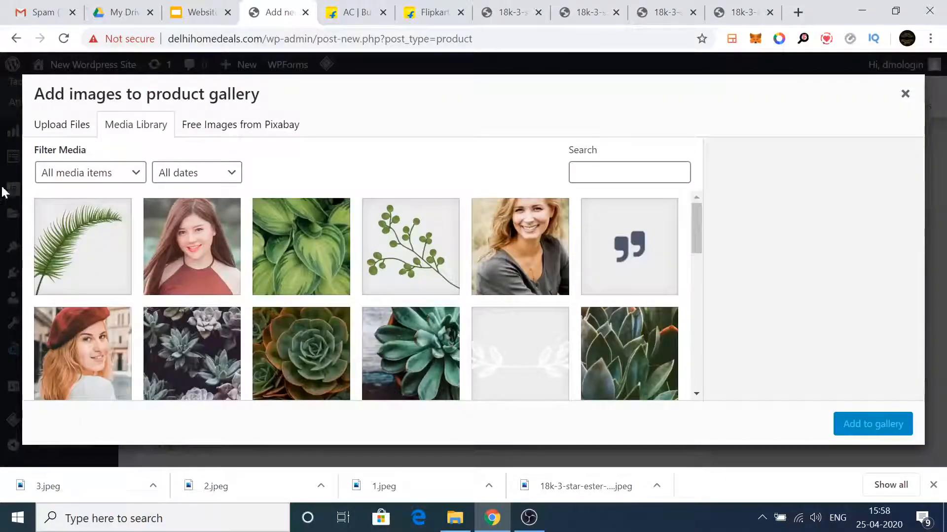
pyautogui.click(49, 133)
pyautogui.click(470, 301)
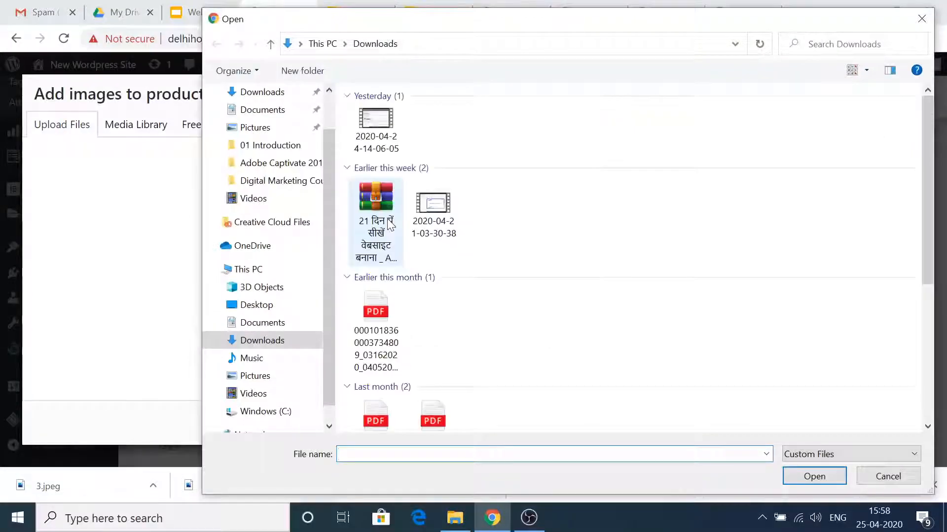
pyautogui.scroll(1, 268, 121)
pyautogui.click(269, 121)
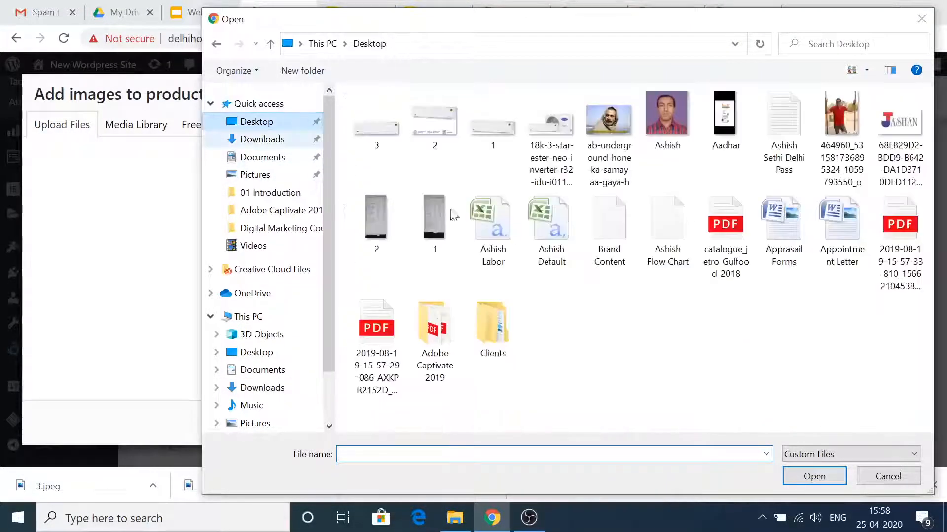
pyautogui.click(547, 125)
pyautogui.keyDown('ctrl'); pyautogui.click(492, 132); pyautogui.keyUp('ctrl')
pyautogui.keyDown('ctrl'); pyautogui.click(451, 125); pyautogui.keyUp('ctrl')
pyautogui.keyDown('ctrl'); pyautogui.click(372, 131); pyautogui.keyUp('ctrl')
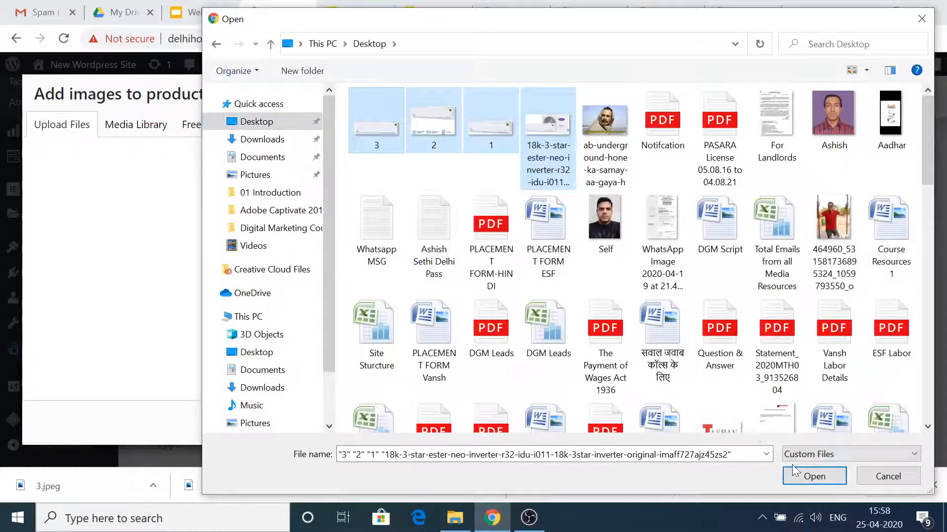
pyautogui.click(809, 476)
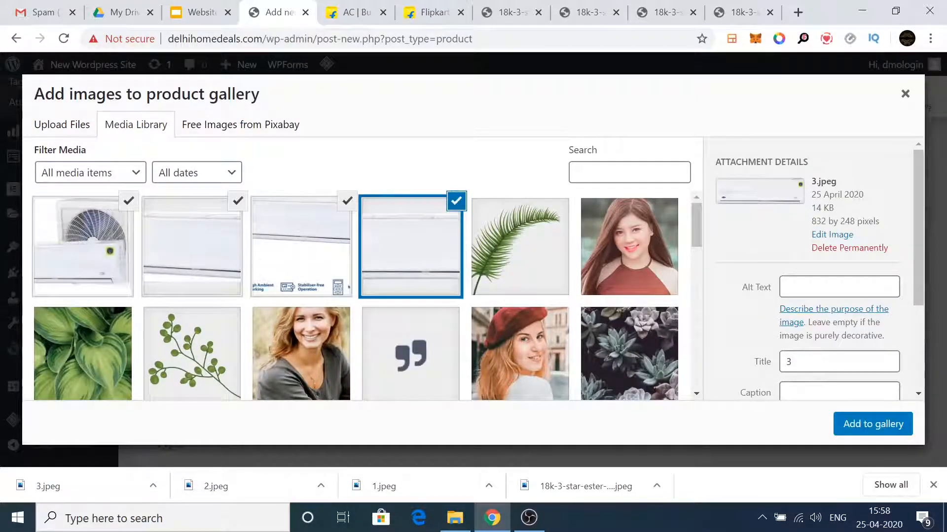
pyautogui.click(873, 424)
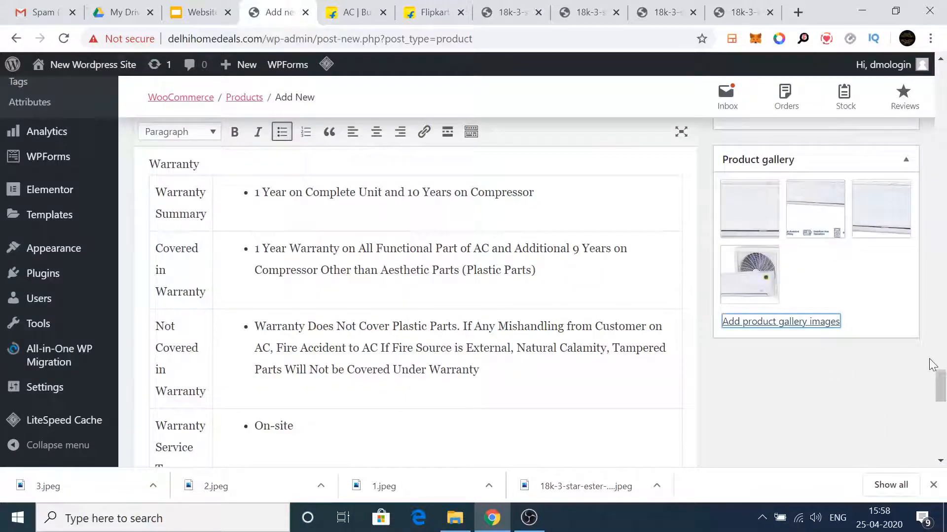
# Replace the succulent product image with the uploaded picture showing the AC's indoor and outdoor units
pyautogui.moveTo(946, 386); pyautogui.dragTo(946, 365)
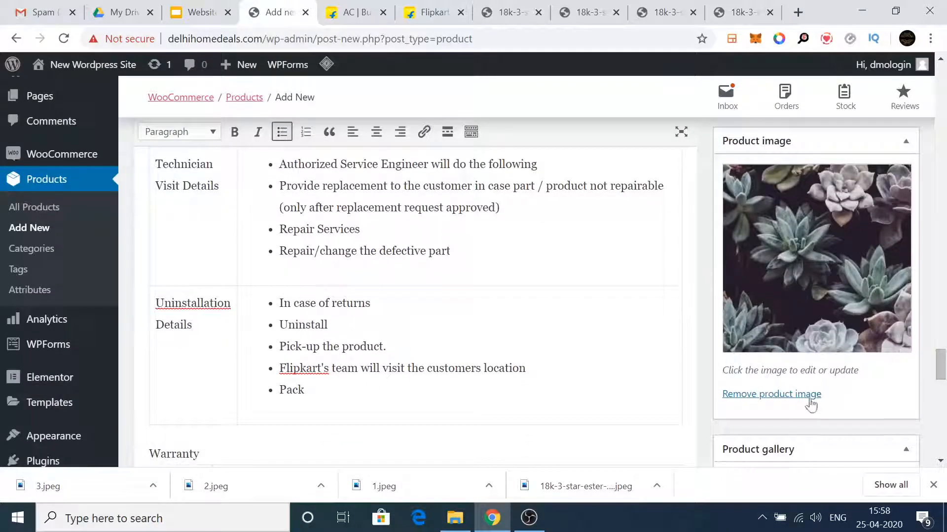
pyautogui.click(807, 398)
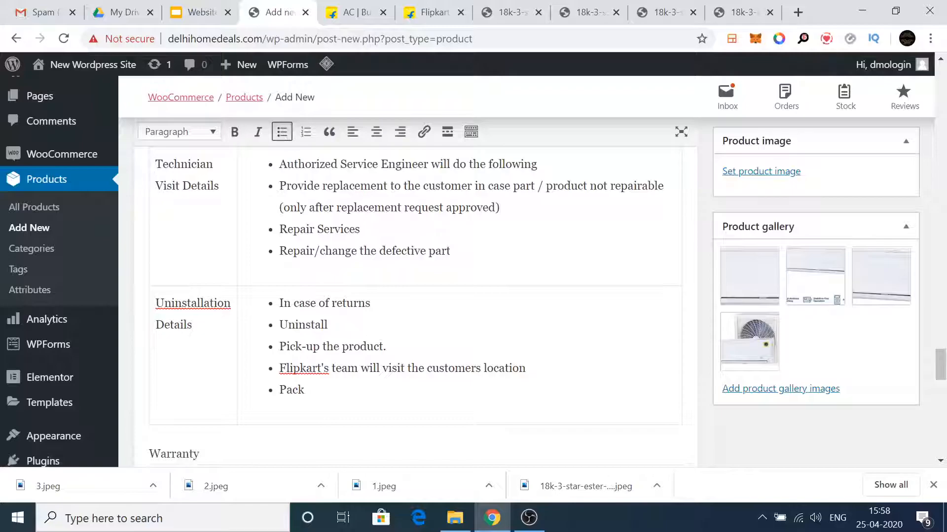
pyautogui.click(753, 174)
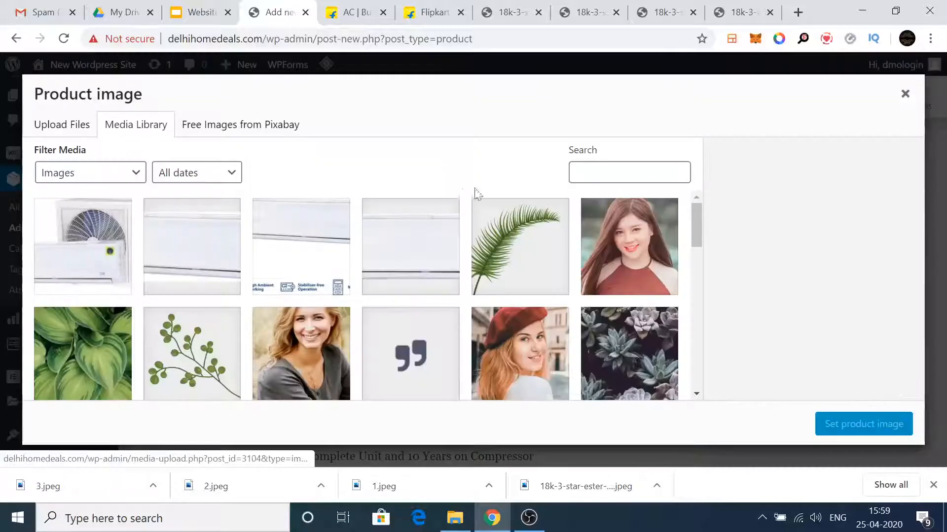
pyautogui.click(129, 257)
pyautogui.click(873, 432)
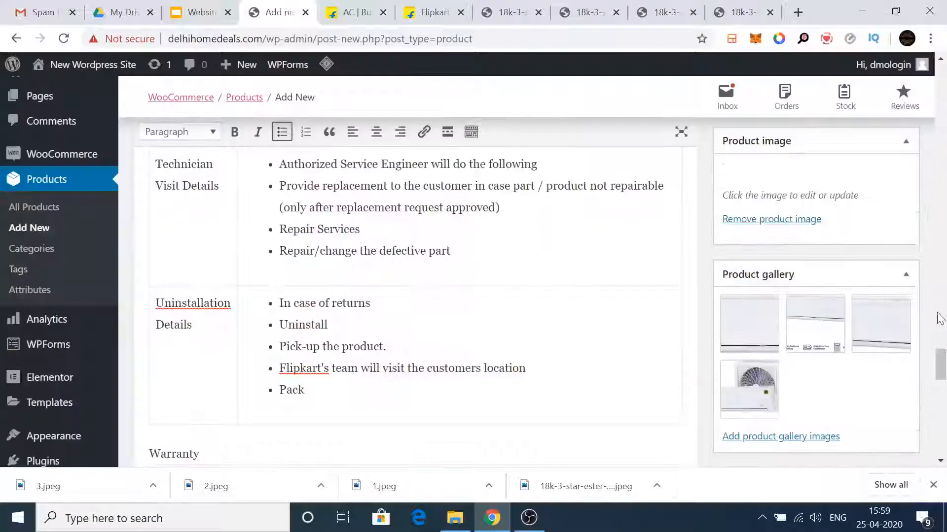
# Preview the AC's product page in the store, then return to the product title in the WordPress editor
pyautogui.moveTo(941, 364); pyautogui.dragTo(938, 163)
pyautogui.click(898, 141)
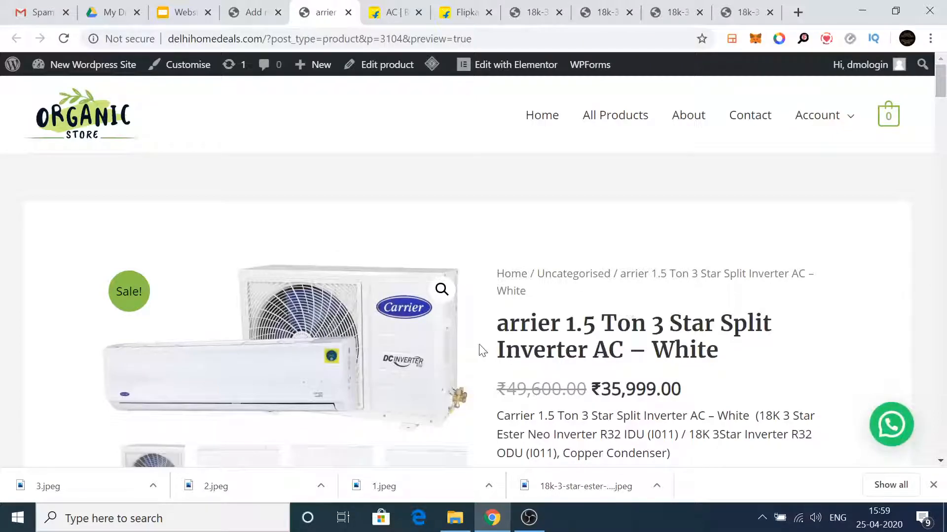
pyautogui.click(267, 10)
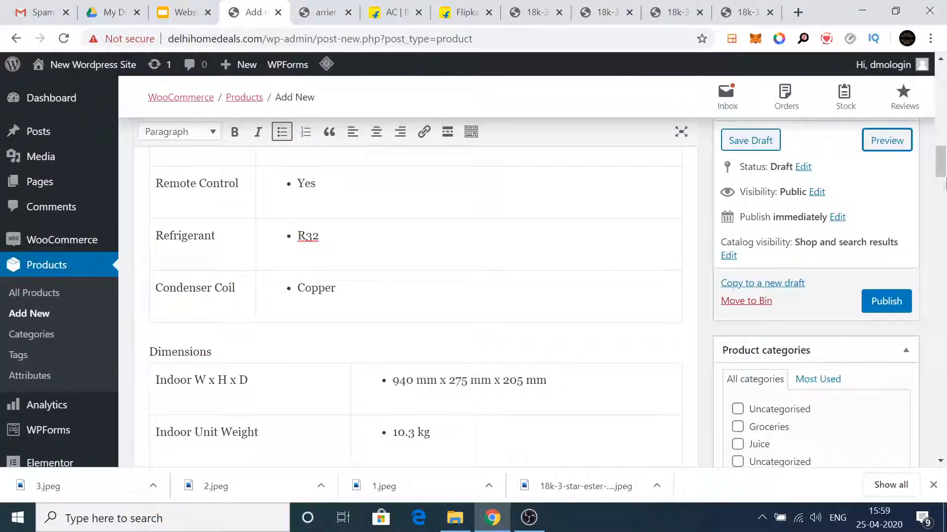
pyautogui.moveTo(944, 160); pyautogui.dragTo(942, 75)
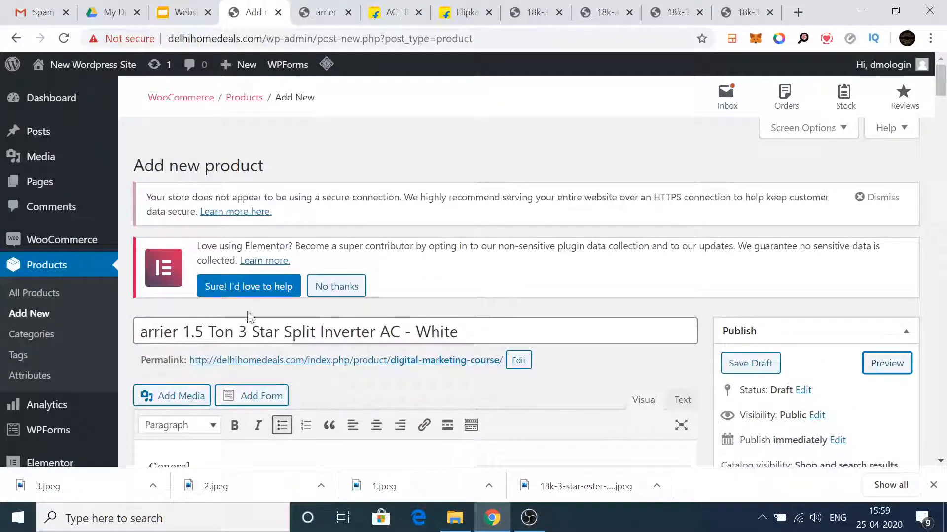
# Correct the product title to "Carrier 1.5 Ton 3 Star Split Inverter AC - White" and preview the product page
pyautogui.click(141, 331)
pyautogui.write('C')
pyautogui.click(870, 367)
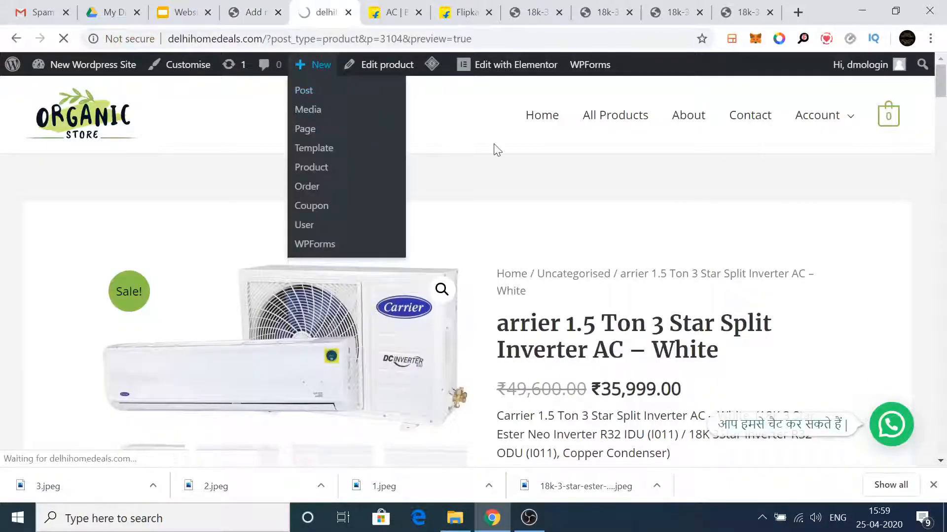
# Hide the browser's downloads bar, then check the previewed product's details and go through its gallery images
pyautogui.click(932, 485)
pyautogui.moveTo(942, 91); pyautogui.dragTo(944, 126)
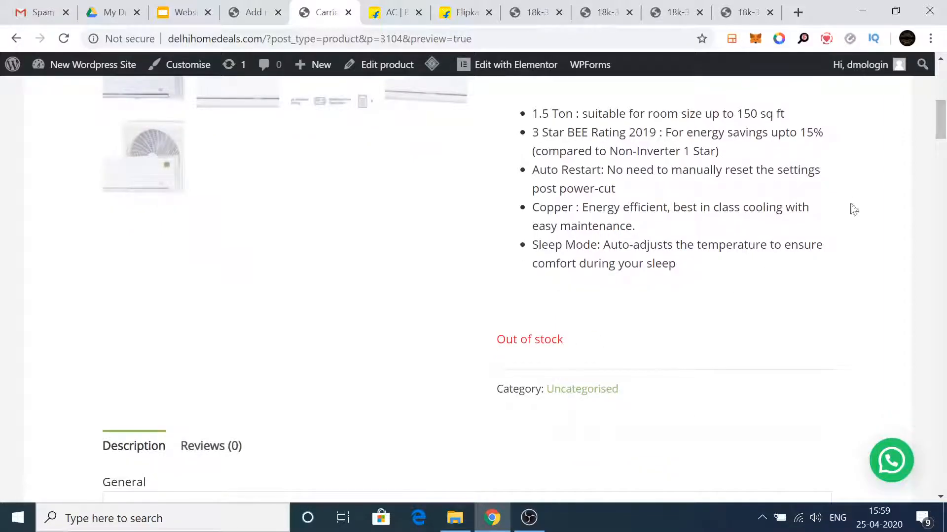
pyautogui.moveTo(943, 123); pyautogui.dragTo(942, 90)
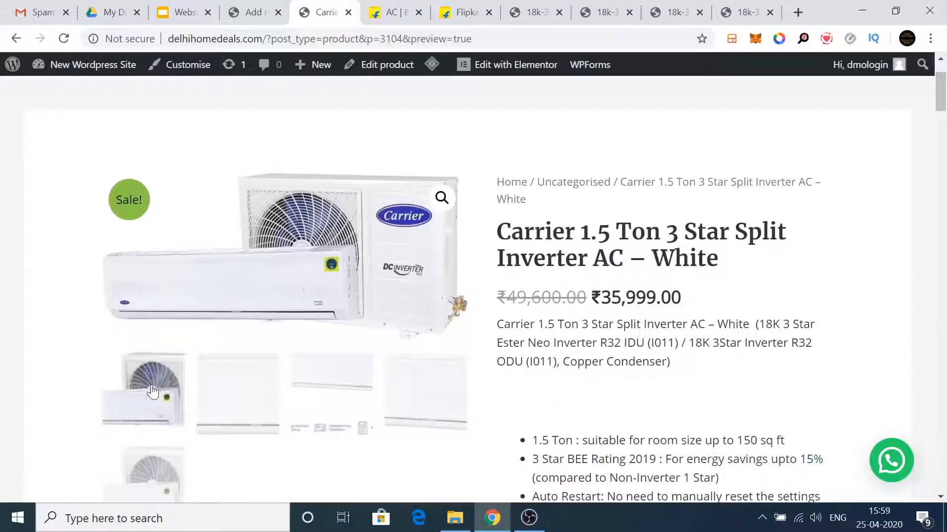
pyautogui.click(220, 400)
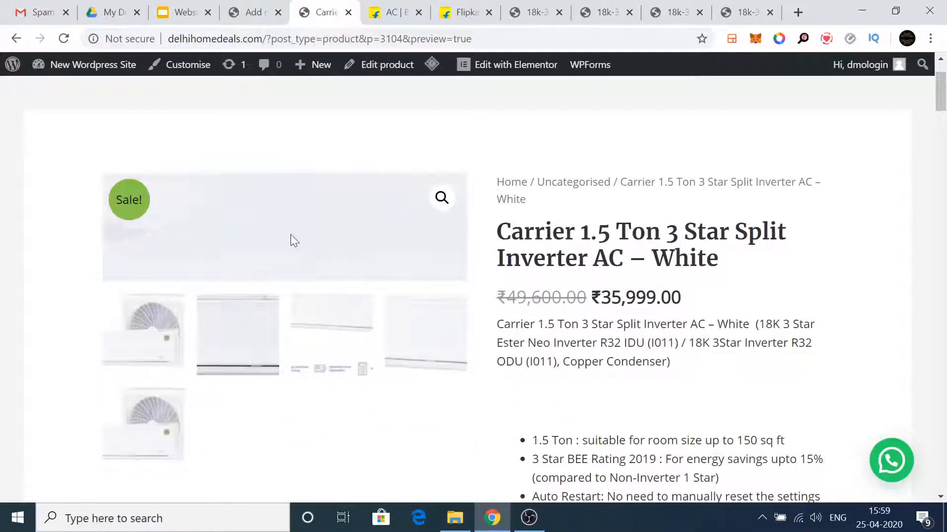
pyautogui.click(309, 327)
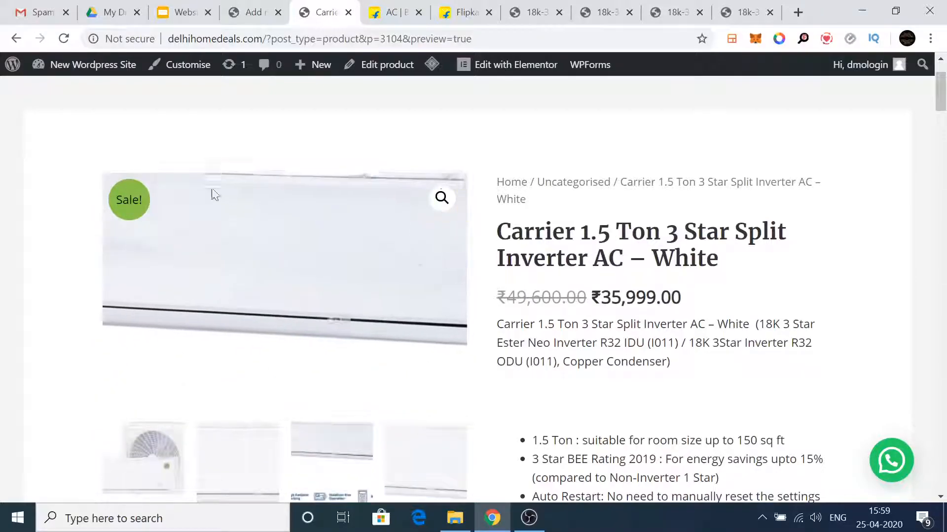
pyautogui.click(440, 452)
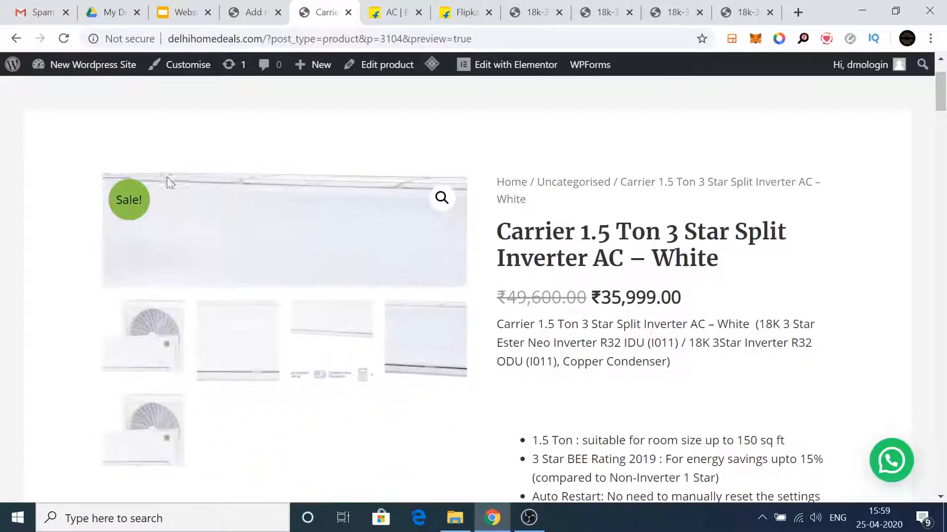
pyautogui.click(145, 430)
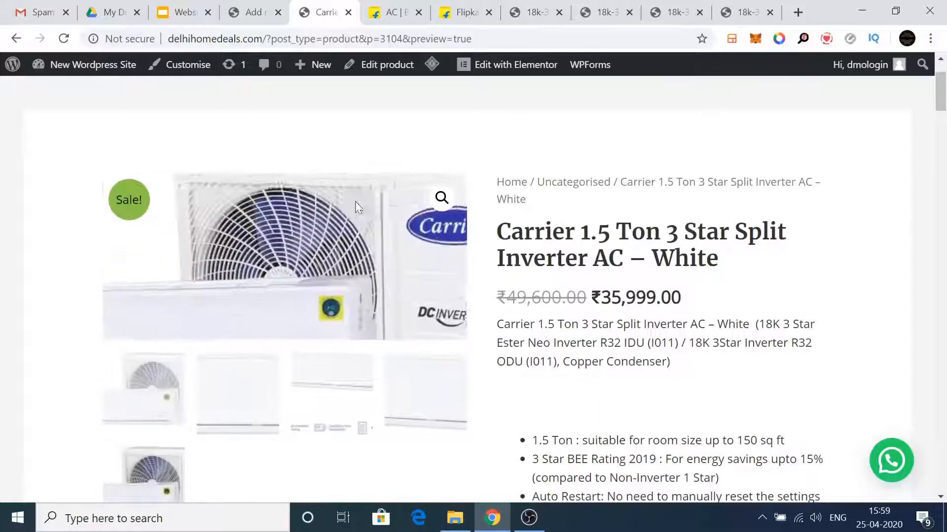
pyautogui.moveTo(944, 96)
pyautogui.mouseDown()
pyautogui.moveTo(945, 473)
pyautogui.moveTo(945, 85)
pyautogui.moveTo(945, 94)
pyautogui.mouseUp()
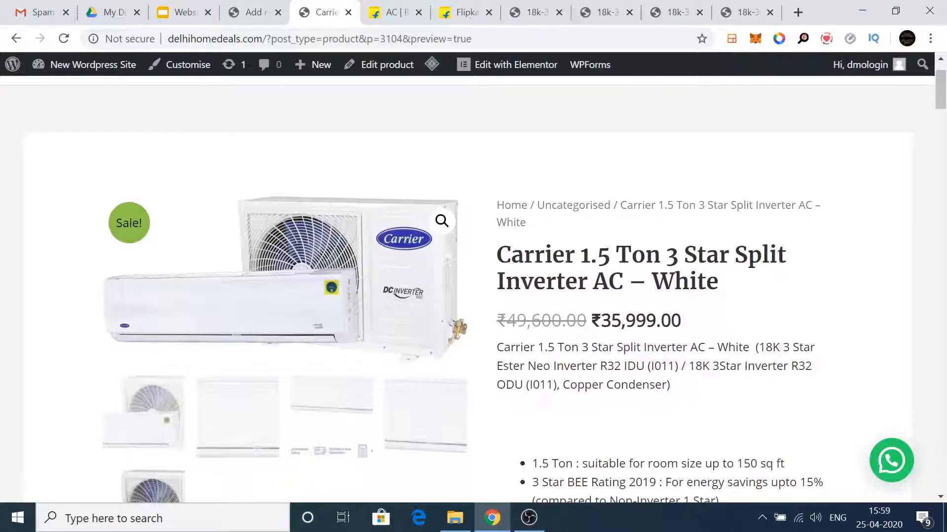
# Return to the product editor and set the AC's stock quantity to 5 in its inventory data
pyautogui.click(253, 12)
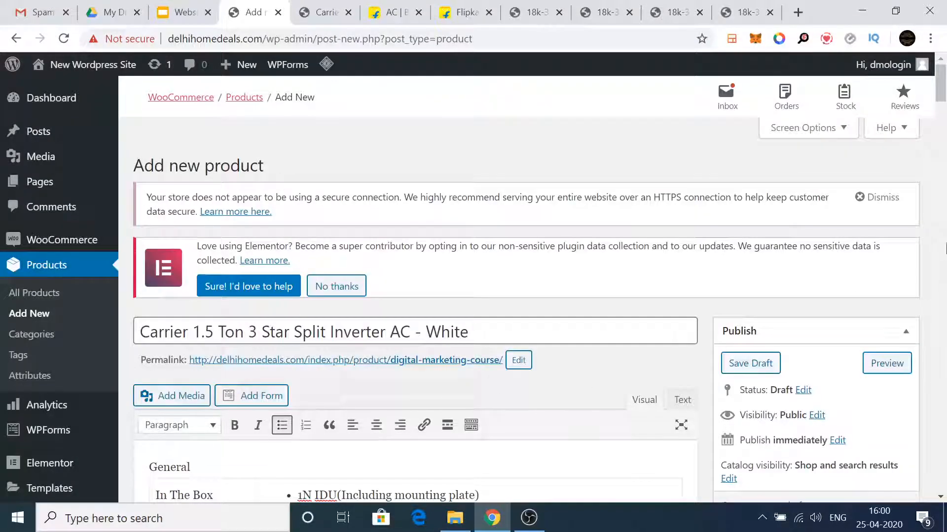
pyautogui.moveTo(942, 93); pyautogui.dragTo(944, 464)
pyautogui.click(211, 357)
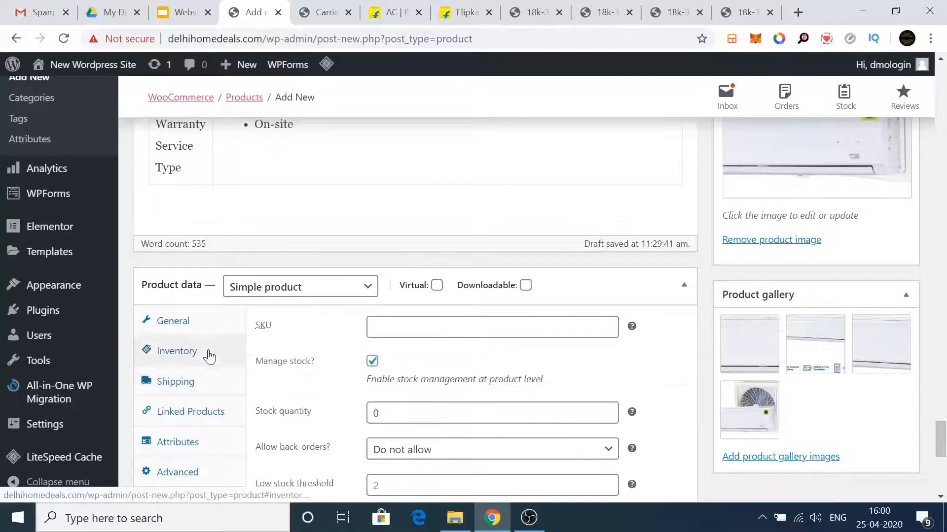
pyautogui.moveTo(943, 438); pyautogui.dragTo(944, 450)
pyautogui.click(351, 270)
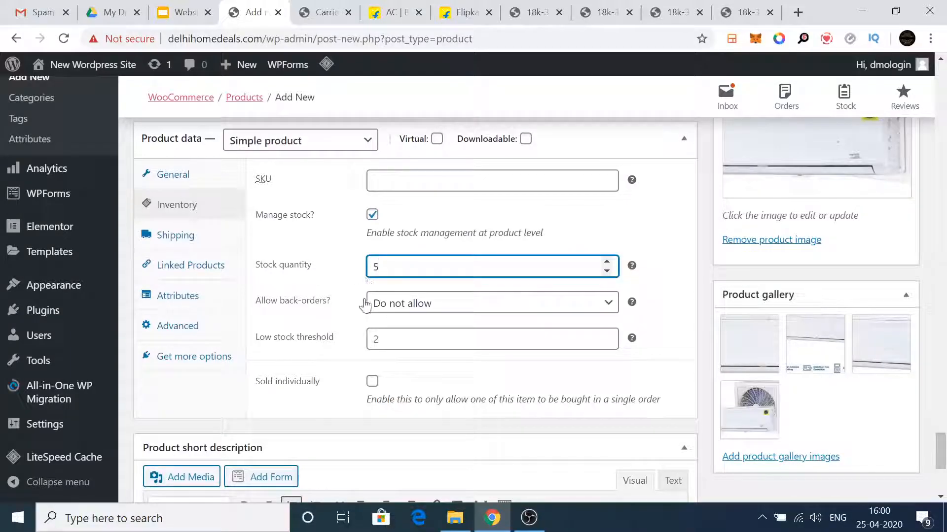
pyautogui.click(332, 373)
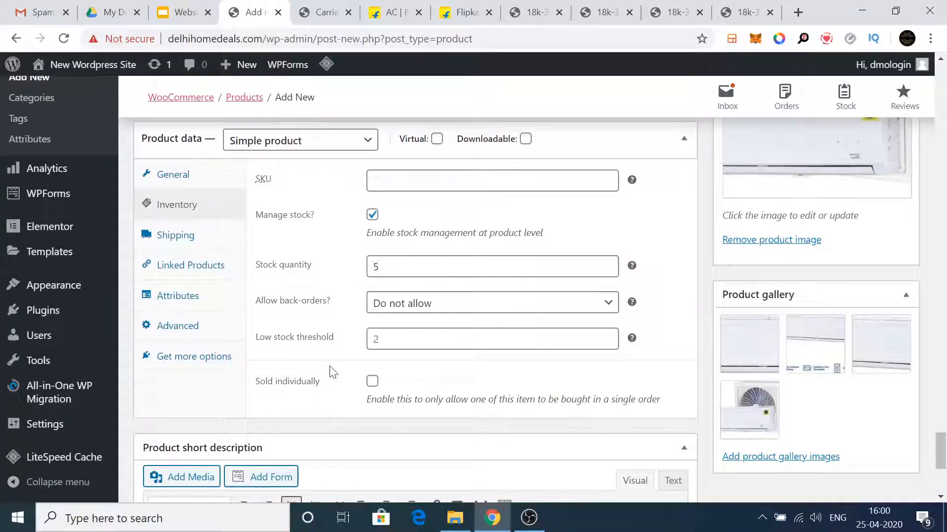
# Preview the product page again and check the AC's stock availability and purchase option
pyautogui.moveTo(942, 450); pyautogui.dragTo(945, 101)
pyautogui.click(887, 127)
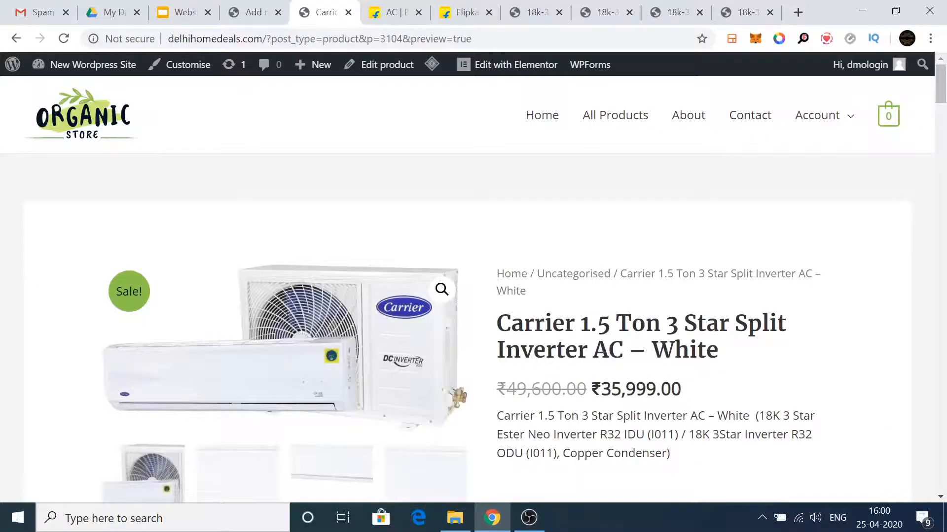
pyautogui.click(944, 132)
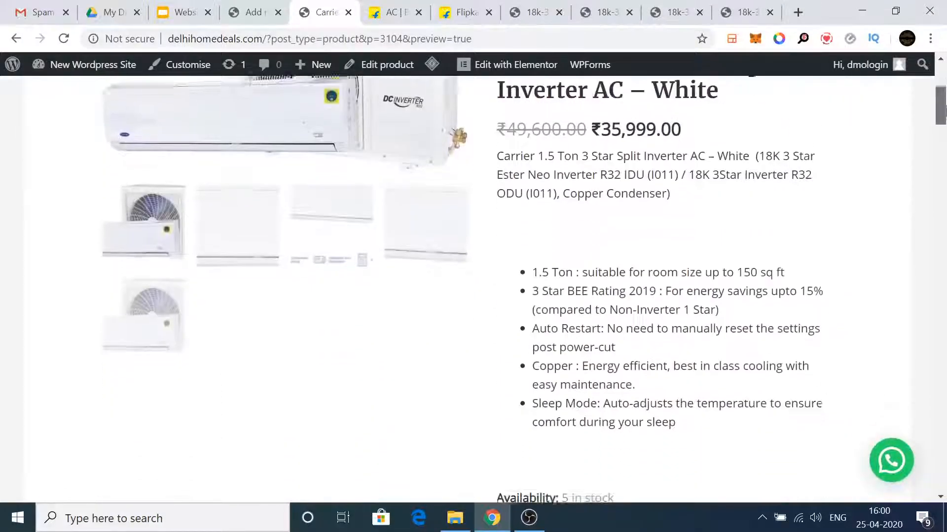
pyautogui.scroll(-1, 945, 132)
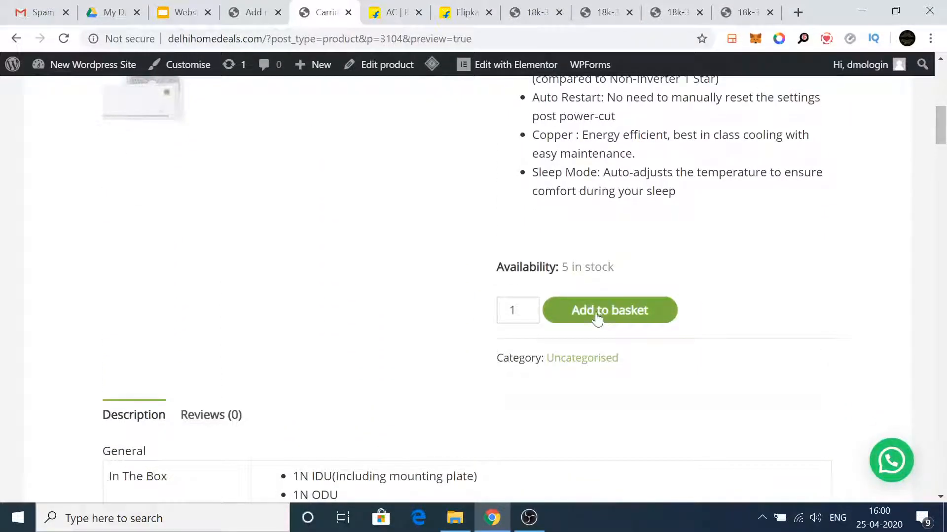
# Back in the product editor, create a new product category named "Air Conditioner" and assign it to the AC
pyautogui.click(249, 12)
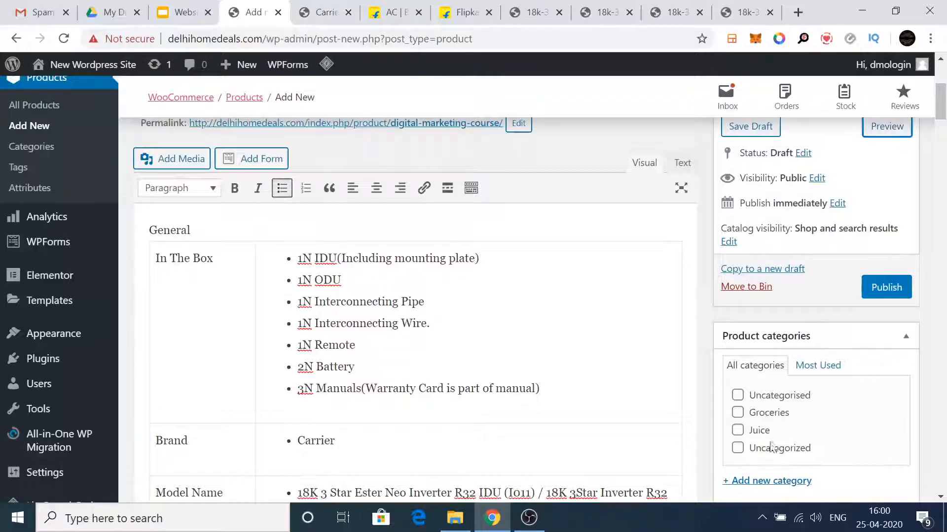
pyautogui.click(771, 480)
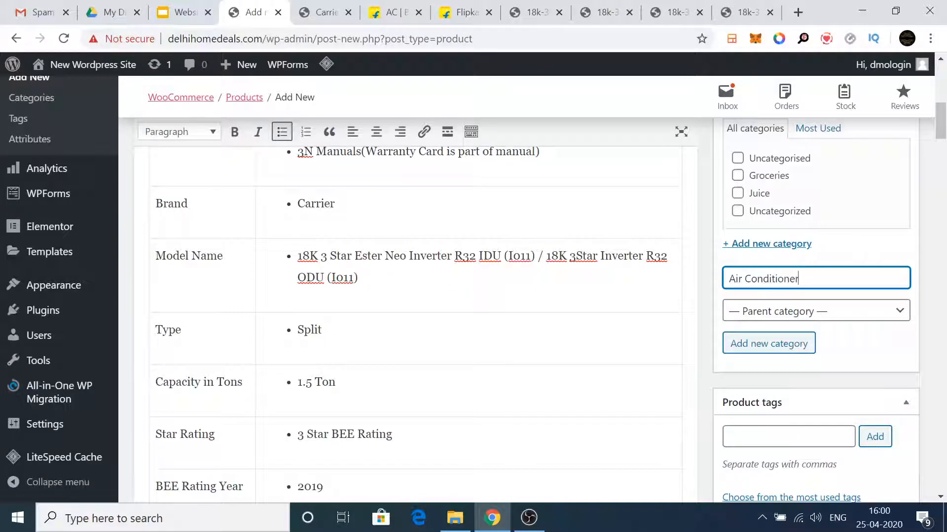
pyautogui.click(779, 343)
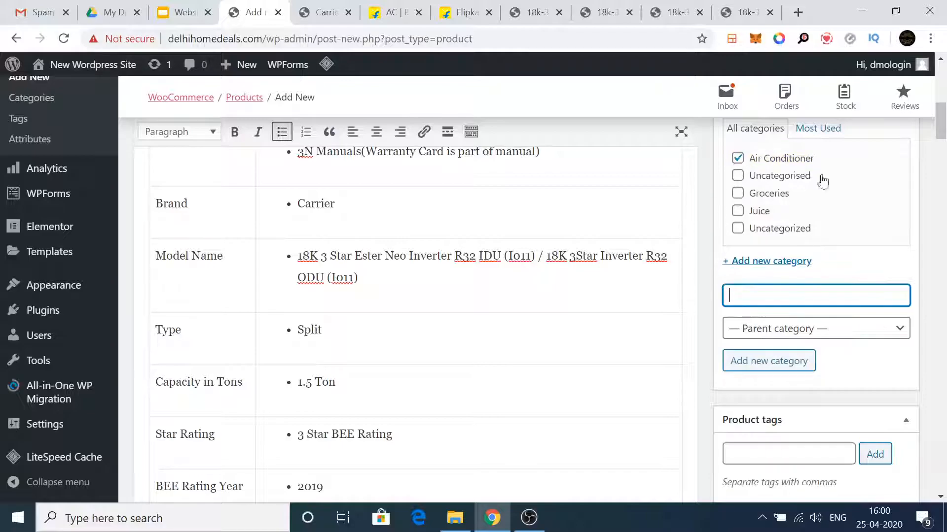
# Preview the product page and check its category, short description, availability and specification table
pyautogui.scroll(3, 944, 116)
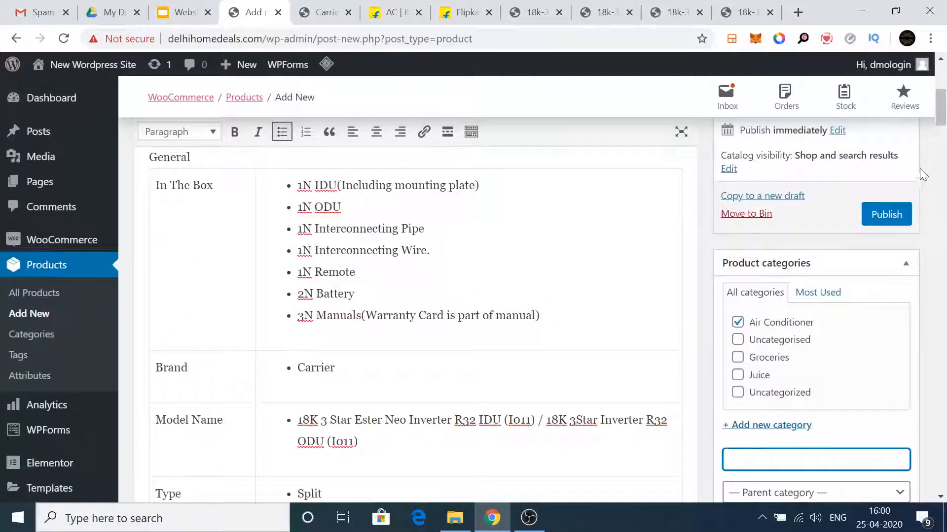
pyautogui.scroll(3, 944, 105)
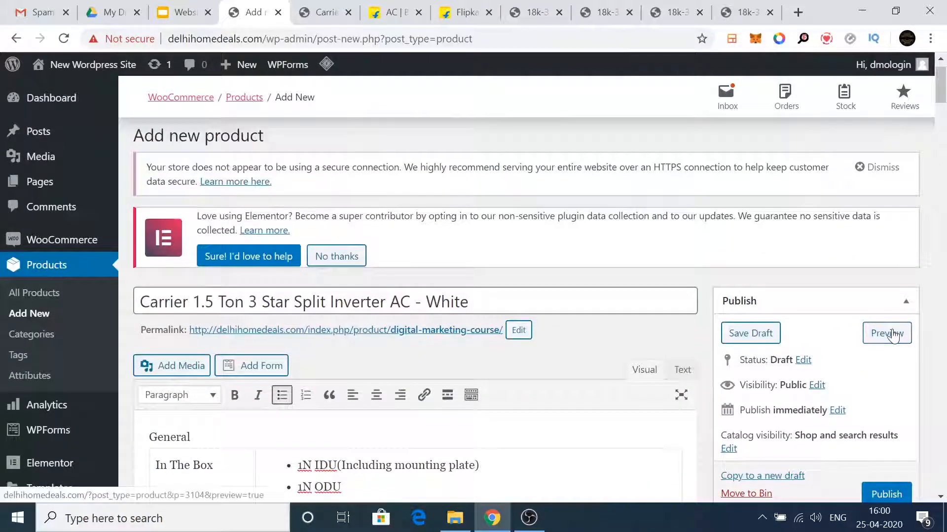
pyautogui.click(886, 331)
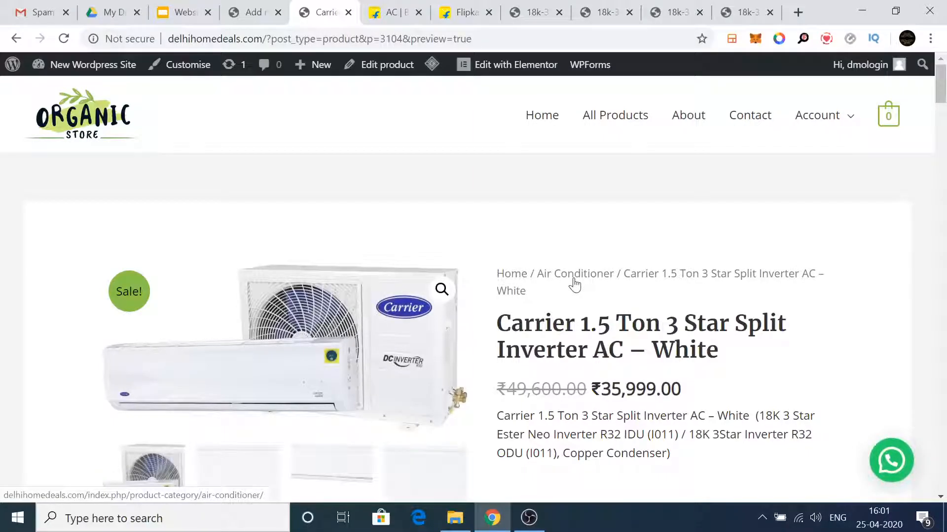
pyautogui.scroll(-10, 495, 342)
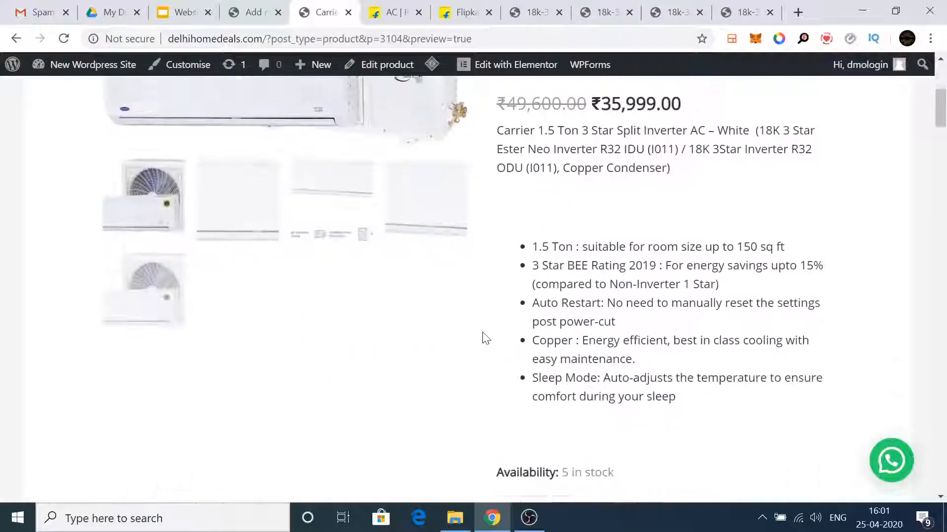
pyautogui.scroll(-20, 311, 262)
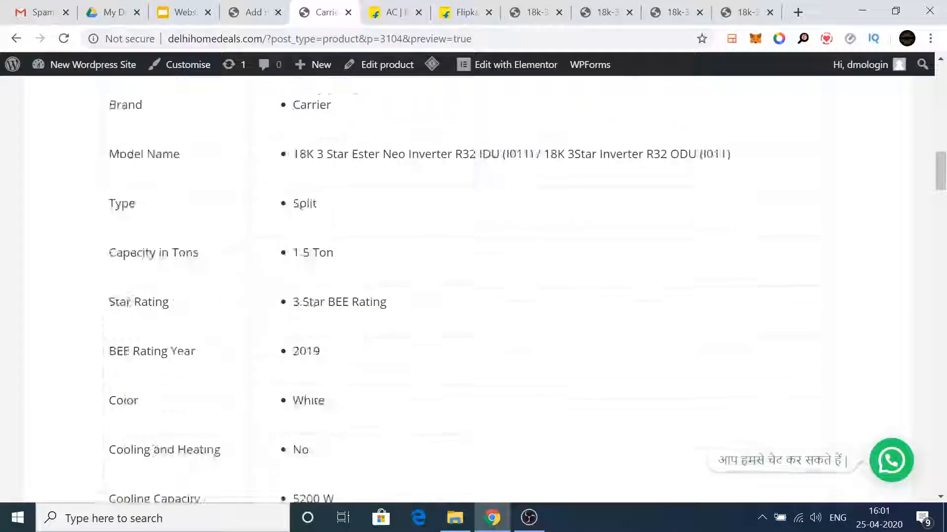
pyautogui.scroll(-3, 310, 261)
# Return to the product editor and look over the description, gallery, category and publishing settings
pyautogui.click(272, 7)
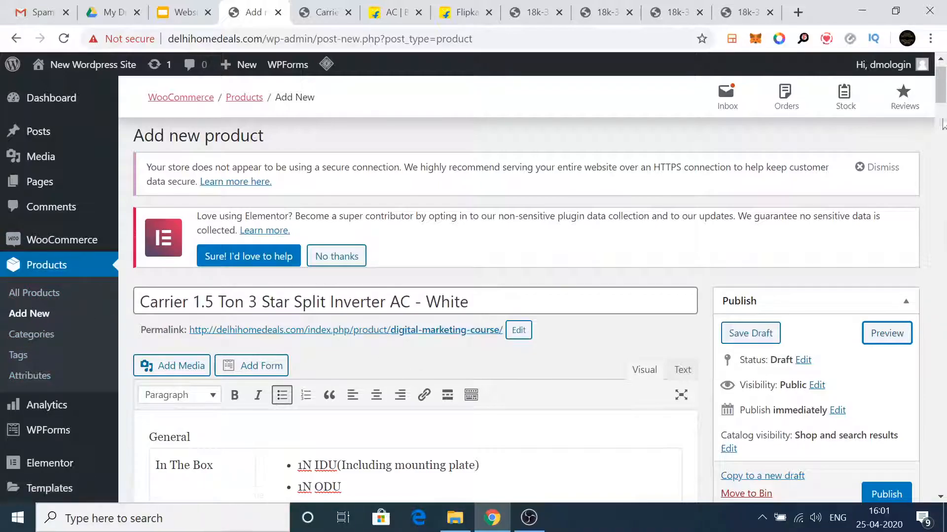
pyautogui.moveTo(942, 93); pyautogui.dragTo(942, 243)
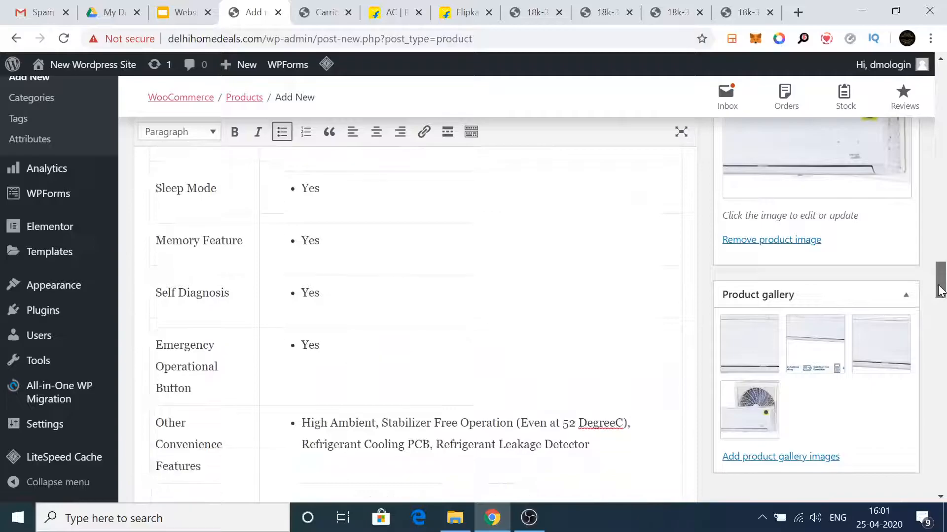
pyautogui.moveTo(942, 334); pyautogui.dragTo(943, 202)
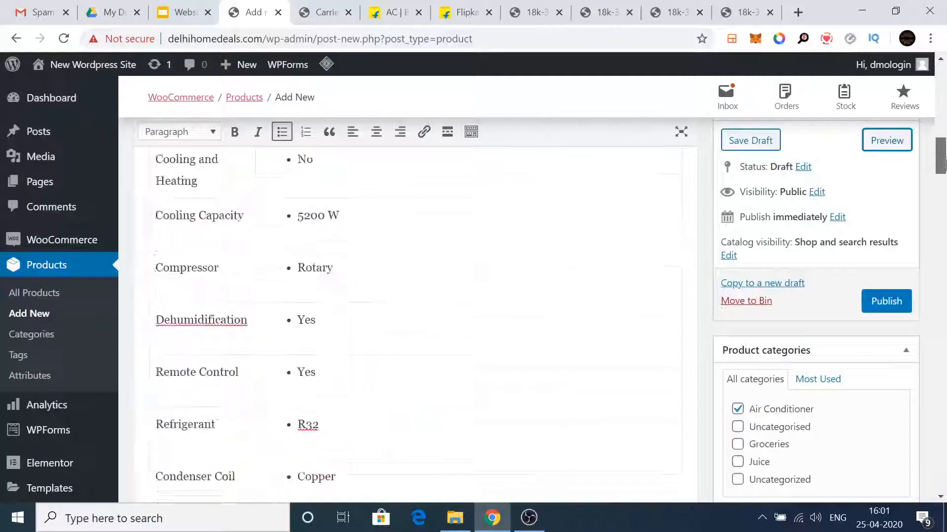